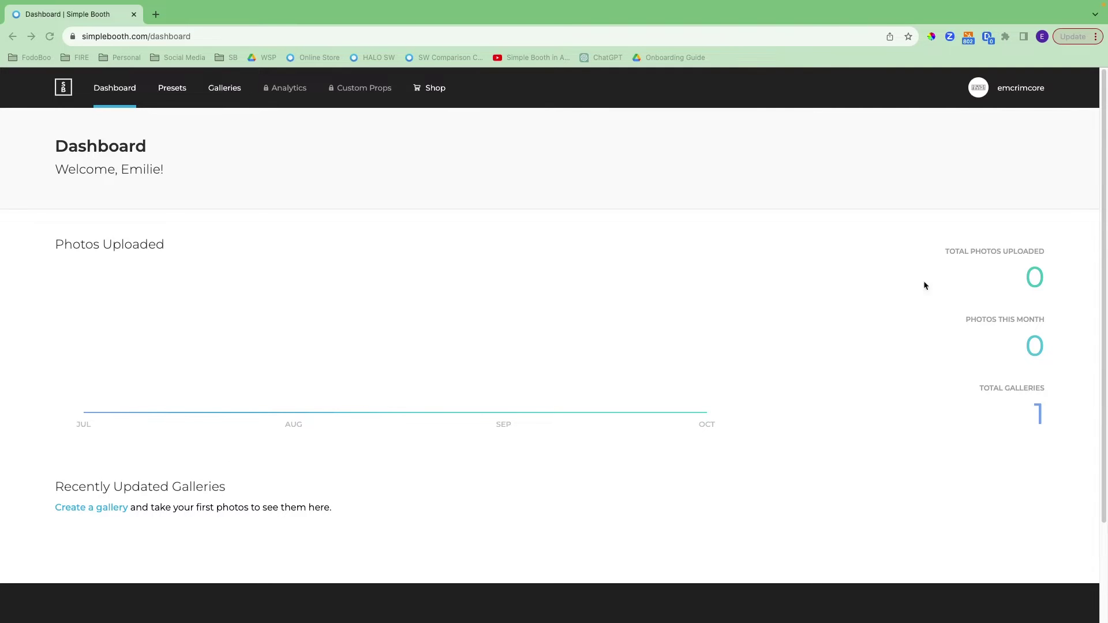
- Open Manage Account from the username menu, review Account Details, then switch to Public Profile
{"action": "left_click", "coordinate": [1021, 91]}
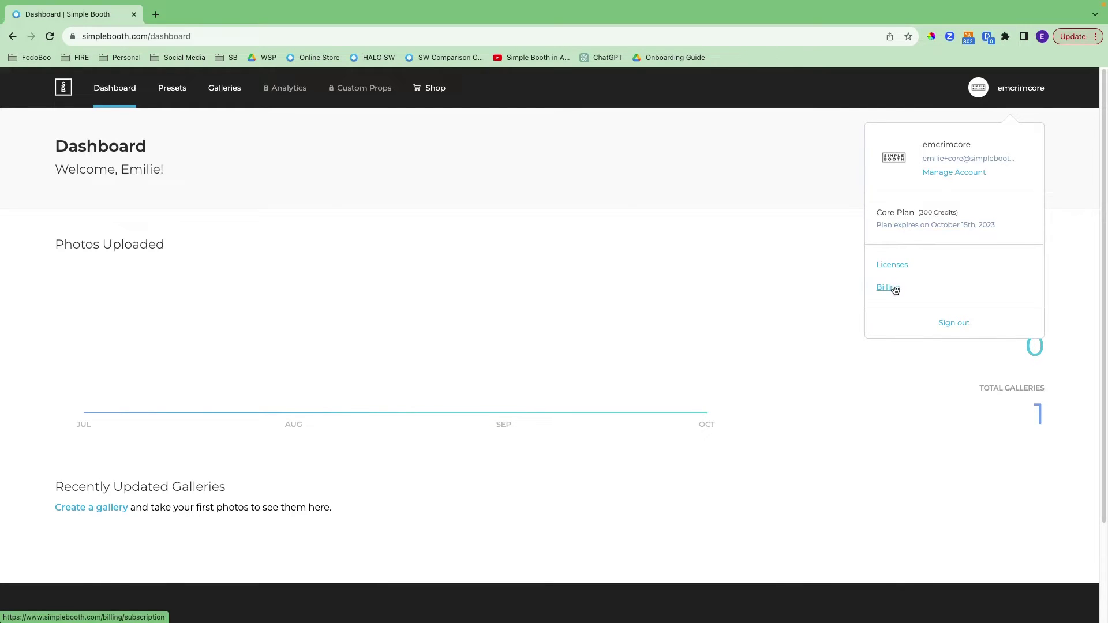
{"action": "left_click", "coordinate": [950, 173]}
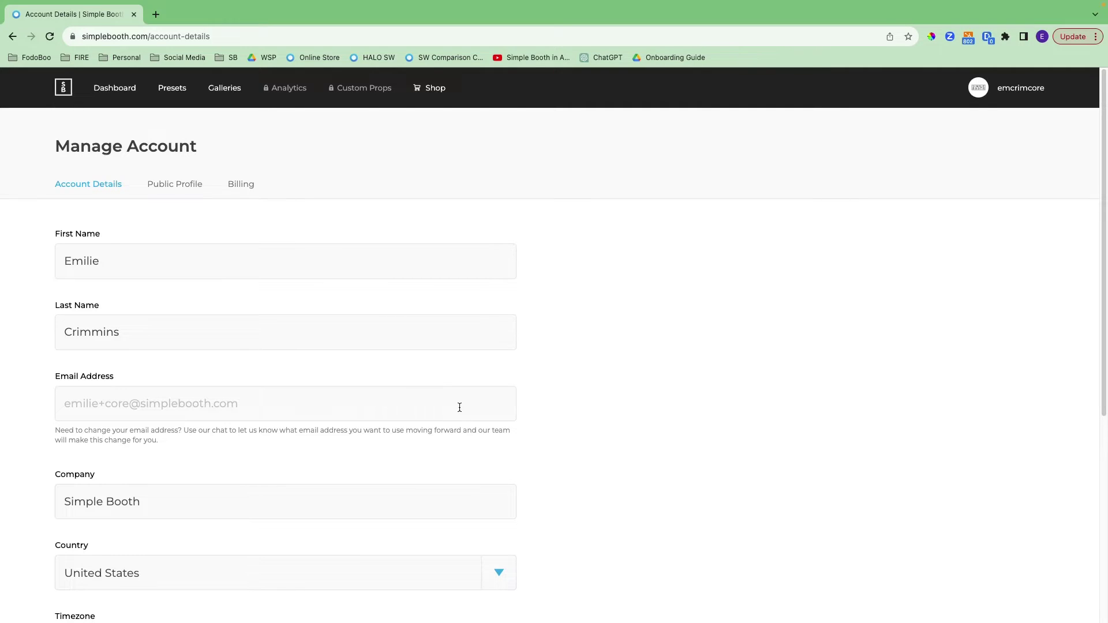
{"action": "scroll", "coordinate": [459, 407], "scroll_direction": "down", "scroll_amount": 5}
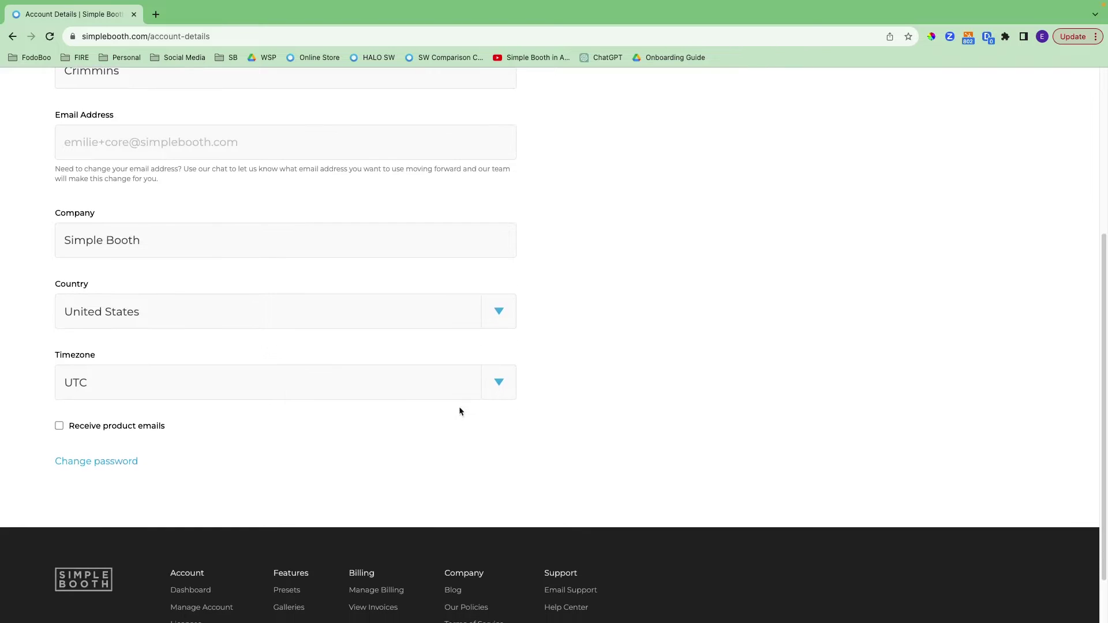
{"action": "scroll", "coordinate": [280, 452], "scroll_direction": "up", "scroll_amount": 5}
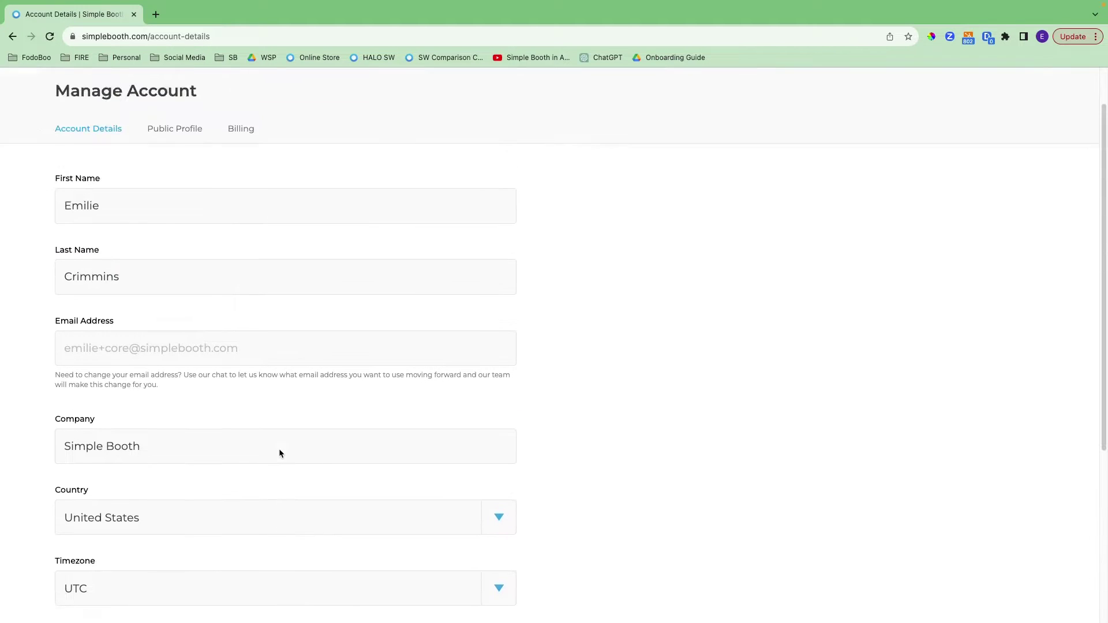
{"action": "left_click", "coordinate": [179, 183]}
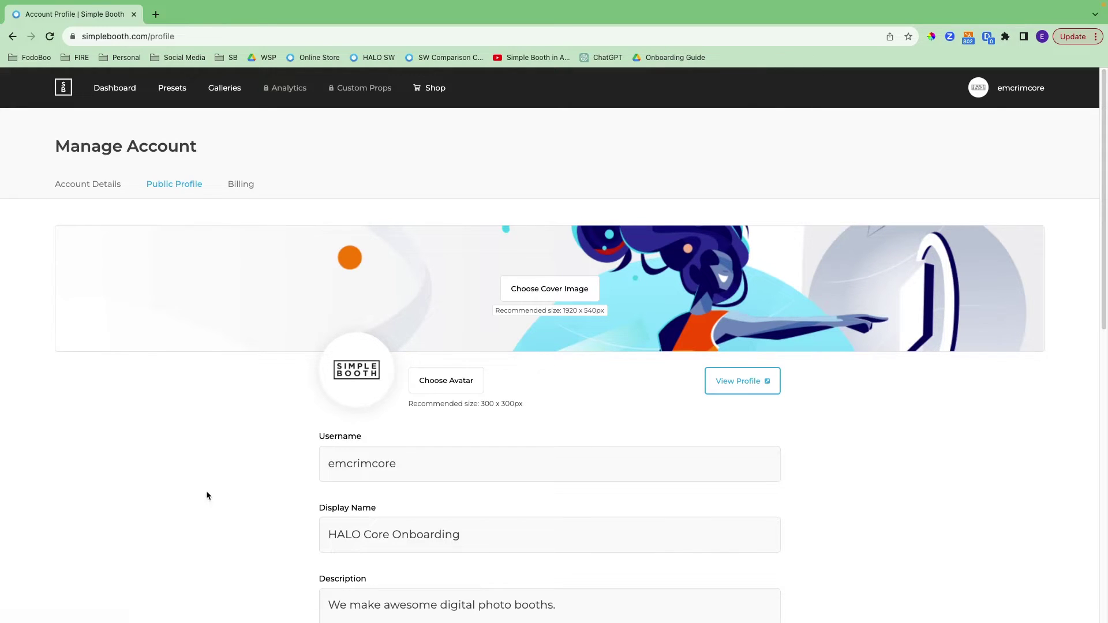
- Review the HALO Core Onboarding public profile fields and view the profile in a new tab
{"action": "scroll", "coordinate": [206, 491], "scroll_direction": "down", "scroll_amount": 4}
{"action": "scroll", "coordinate": [207, 491], "scroll_direction": "down", "scroll_amount": 6}
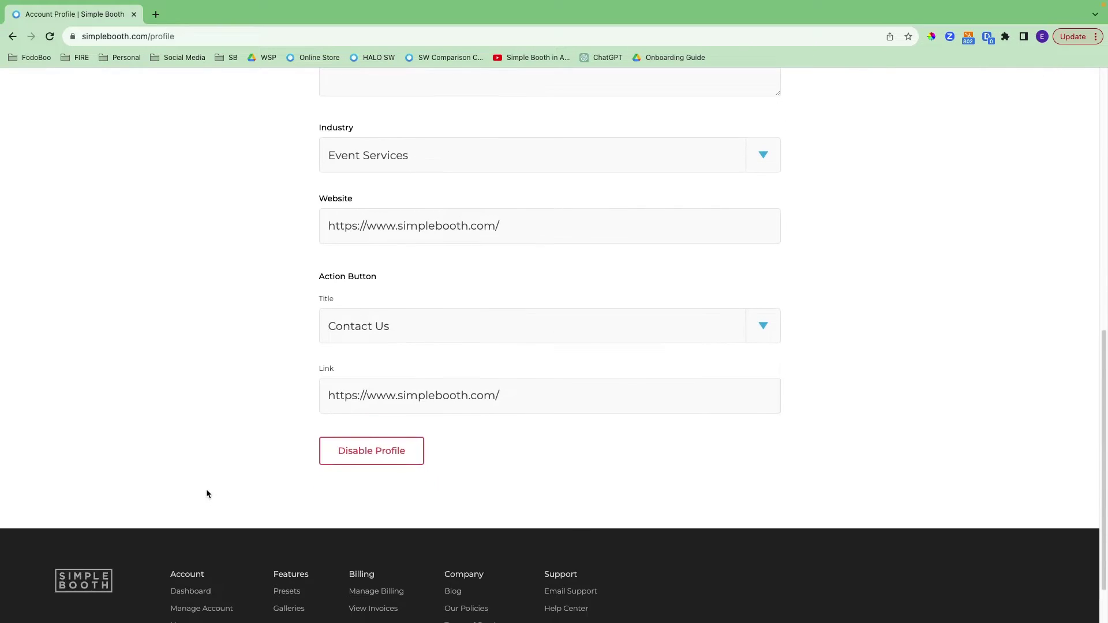
{"action": "scroll", "coordinate": [207, 492], "scroll_direction": "up", "scroll_amount": 7}
{"action": "scroll", "coordinate": [208, 494], "scroll_direction": "up", "scroll_amount": 1}
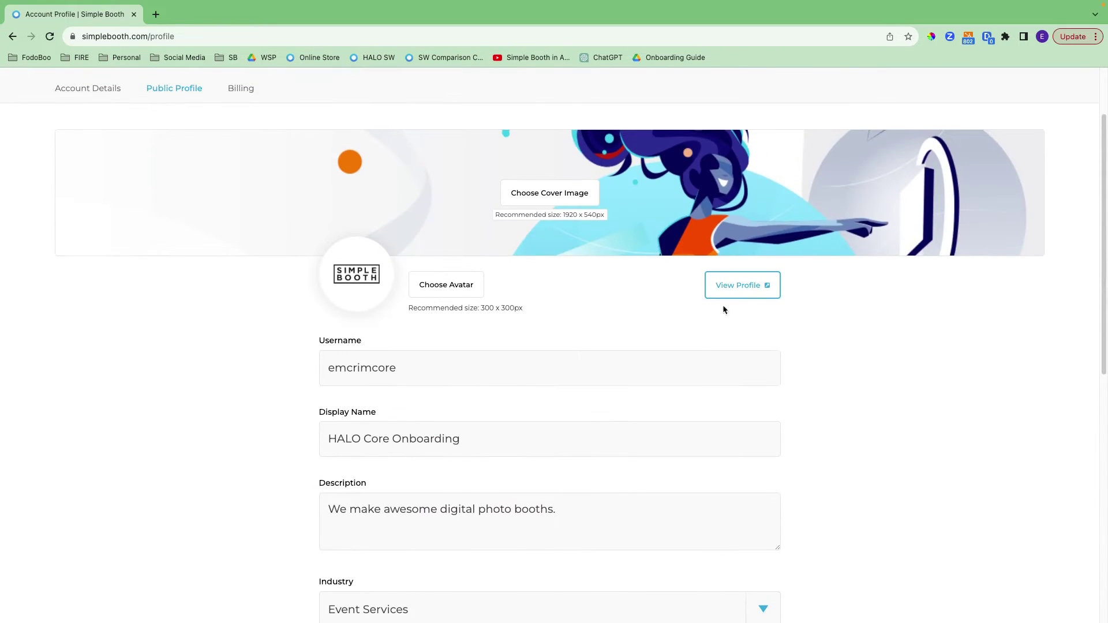
{"action": "left_click", "coordinate": [733, 291]}
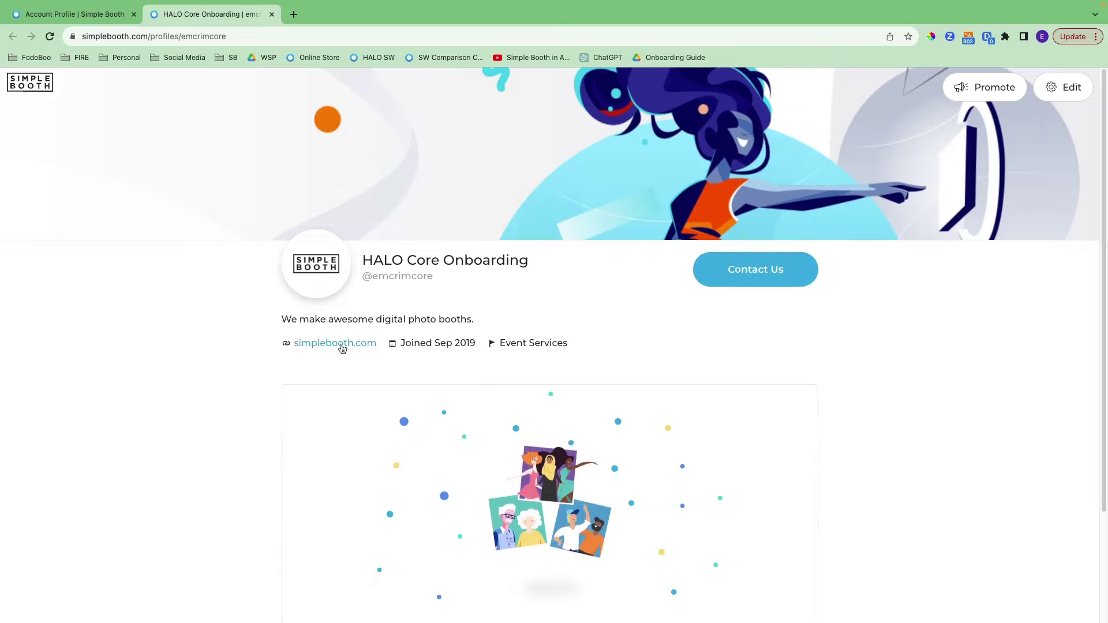
- View the Promote gallery embed code, then close the public profile tab
{"action": "left_click", "coordinate": [985, 97]}
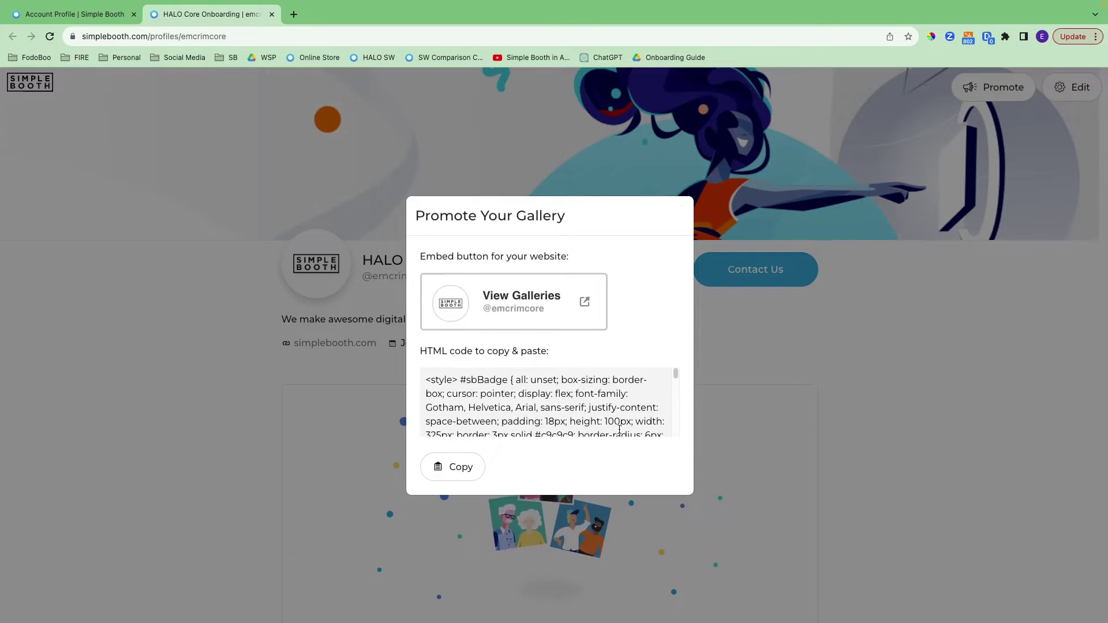
{"action": "left_click", "coordinate": [272, 14]}
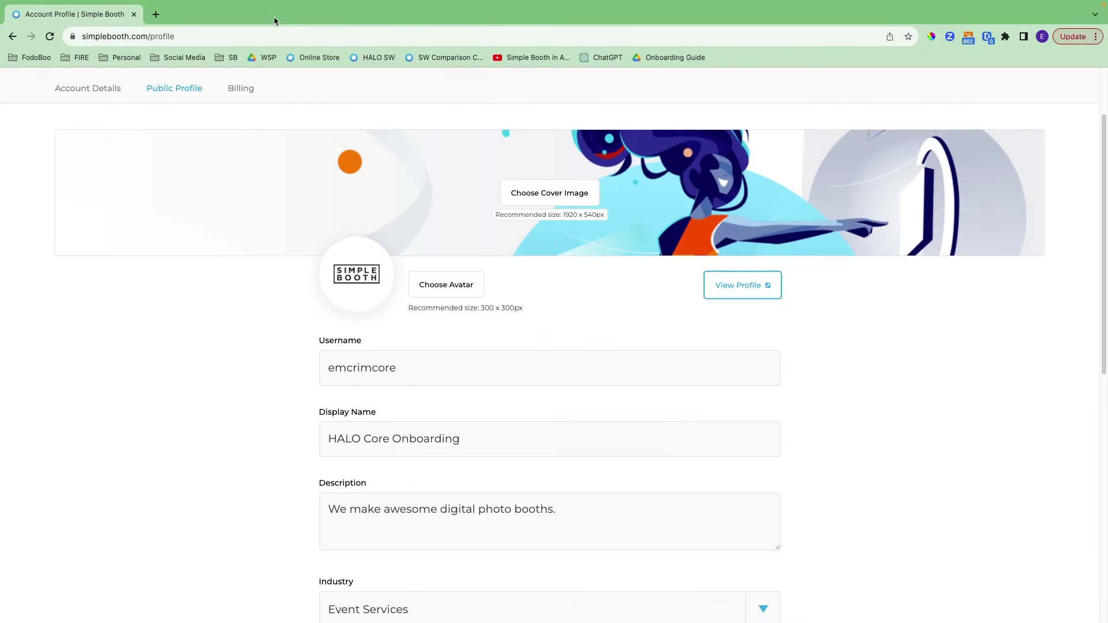
{"action": "scroll", "coordinate": [278, 262], "scroll_direction": "up", "scroll_amount": 2}
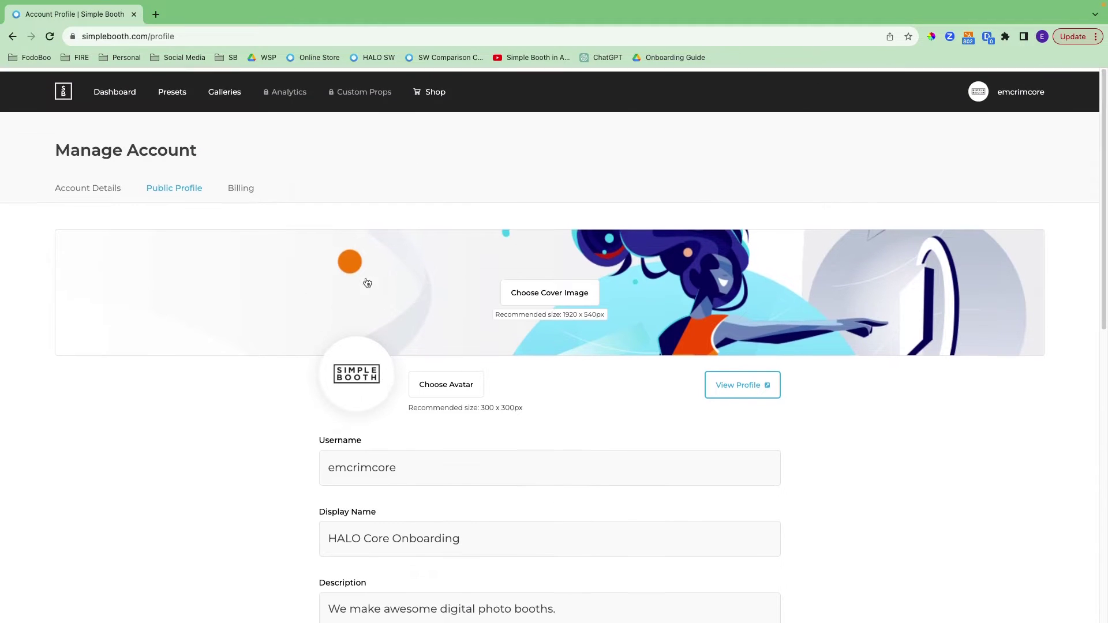
- Check the Core plan subscription on the Billing tab, then go back to the Dashboard
{"action": "left_click", "coordinate": [247, 195]}
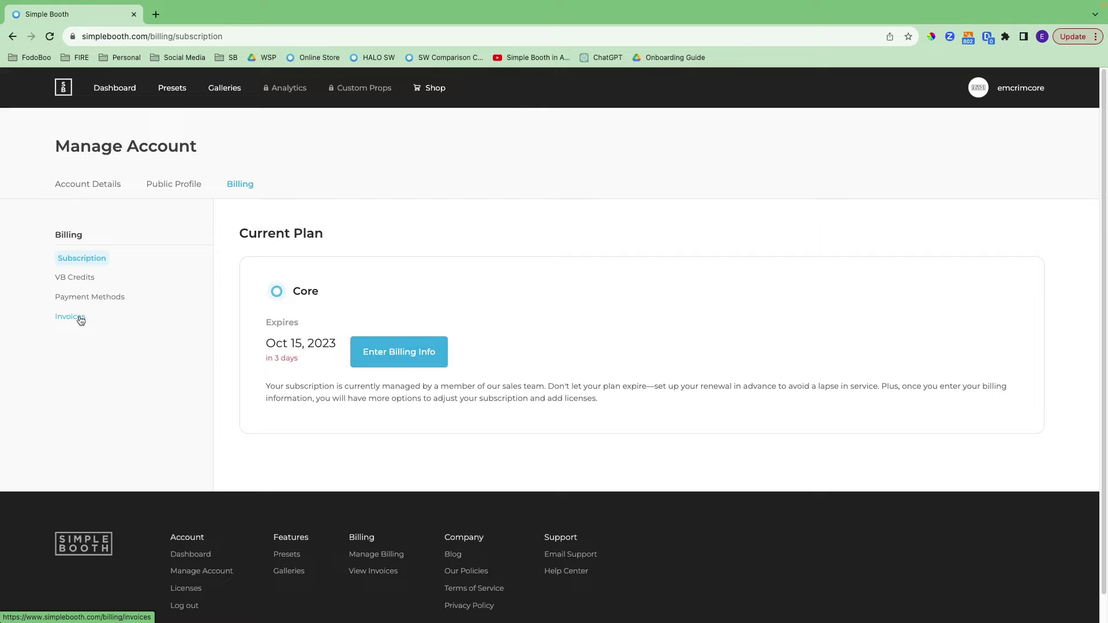
{"action": "left_click", "coordinate": [118, 92]}
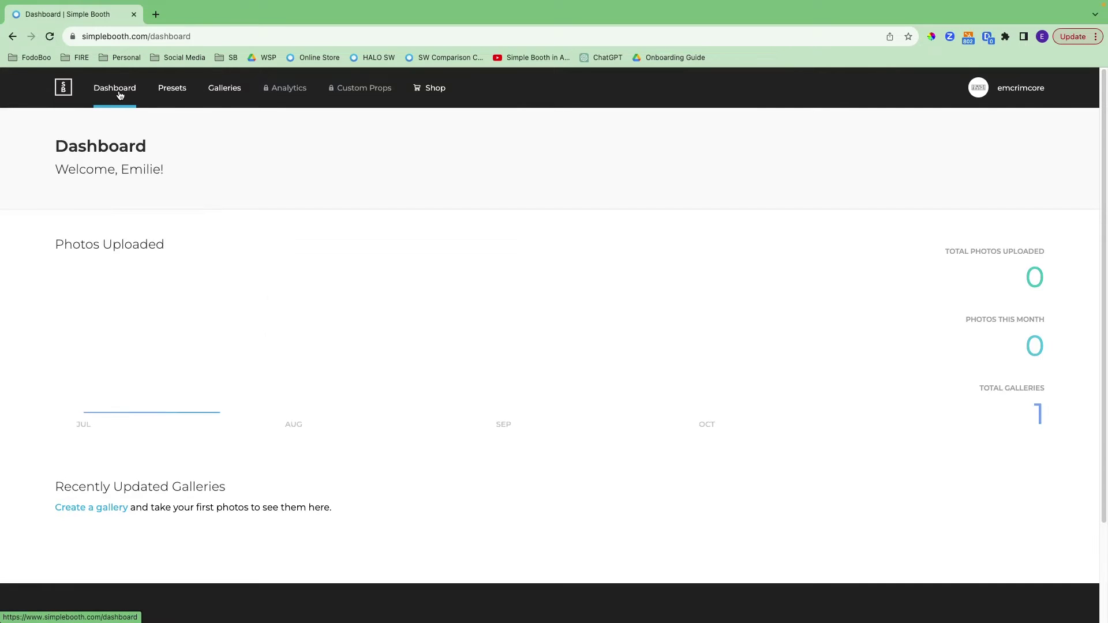
- Show the Presets page listing Shadow's Birthday Pawty
{"action": "left_click", "coordinate": [174, 93]}
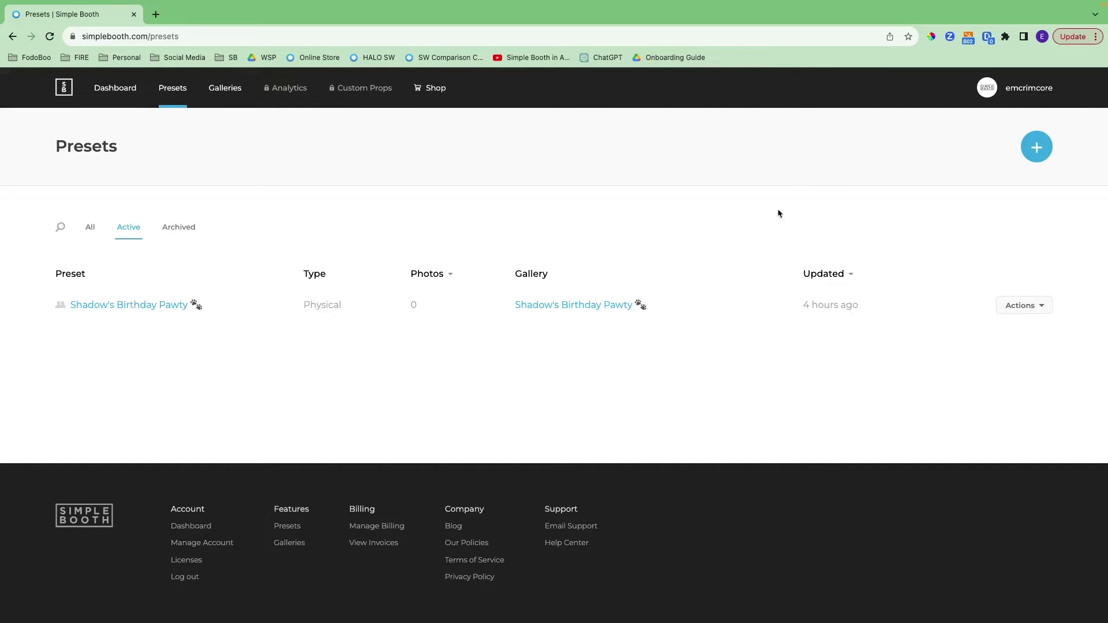
- Create a Physical (your iPad) preset named 'Your Event/Venue Name' and continue to the gallery step
{"action": "left_click", "coordinate": [1042, 144]}
{"action": "left_click", "coordinate": [521, 276]}
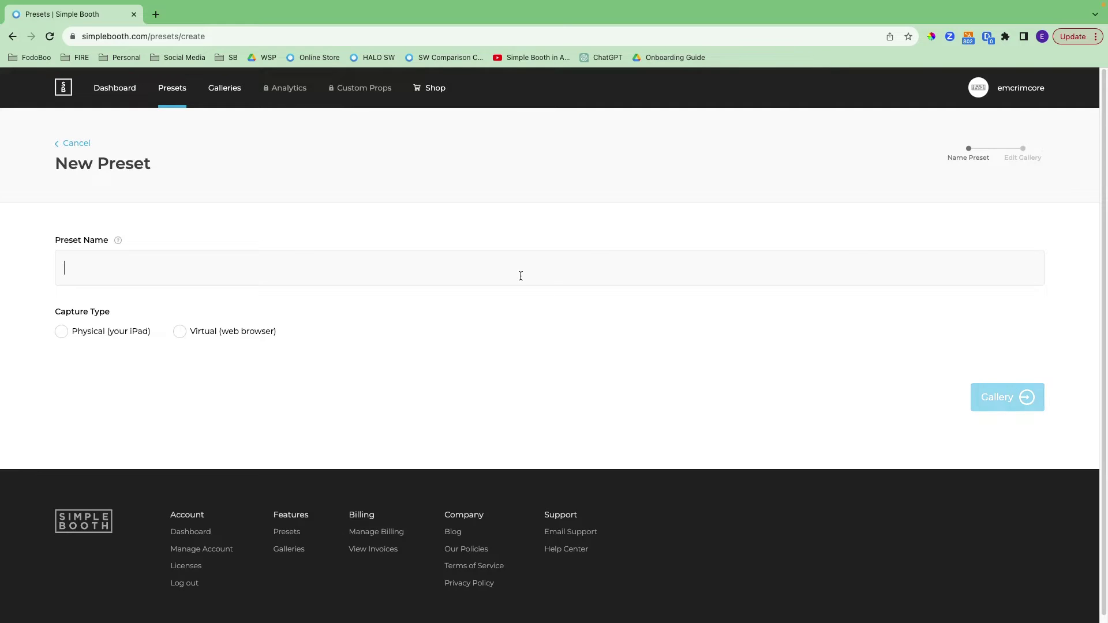
{"action": "type", "text": "Your Event/Venue Name"}
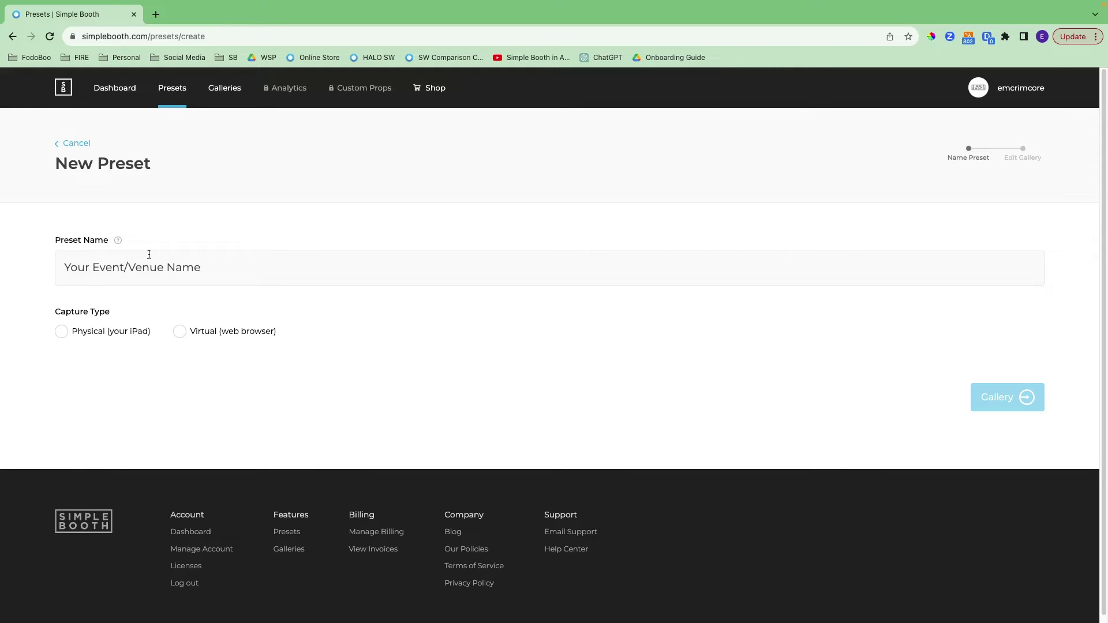
{"action": "left_click", "coordinate": [62, 332]}
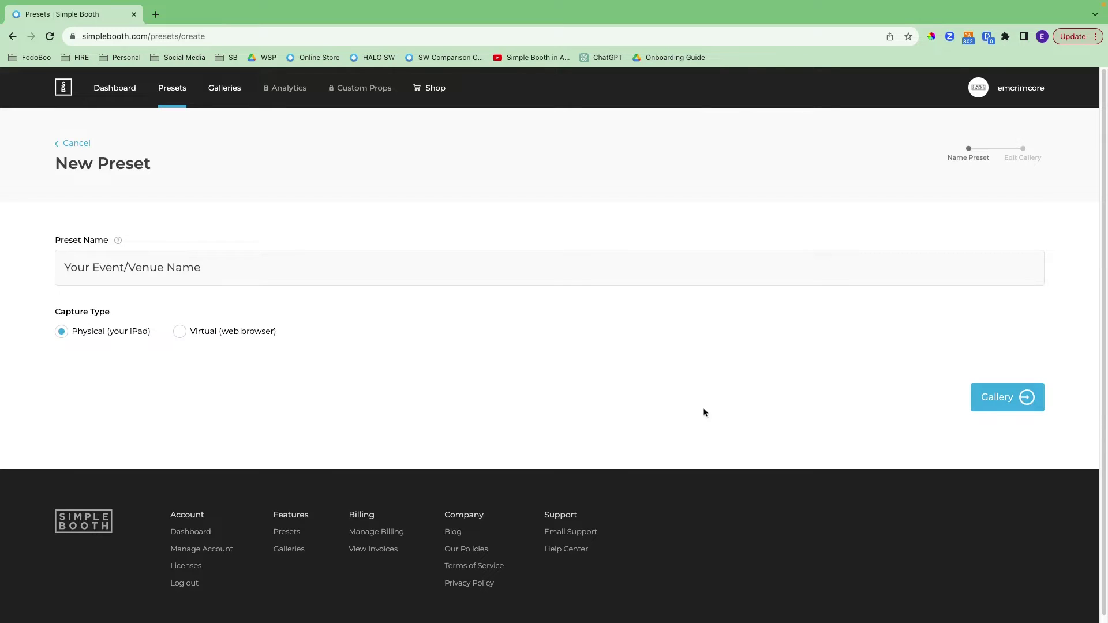
{"action": "left_click", "coordinate": [1007, 393]}
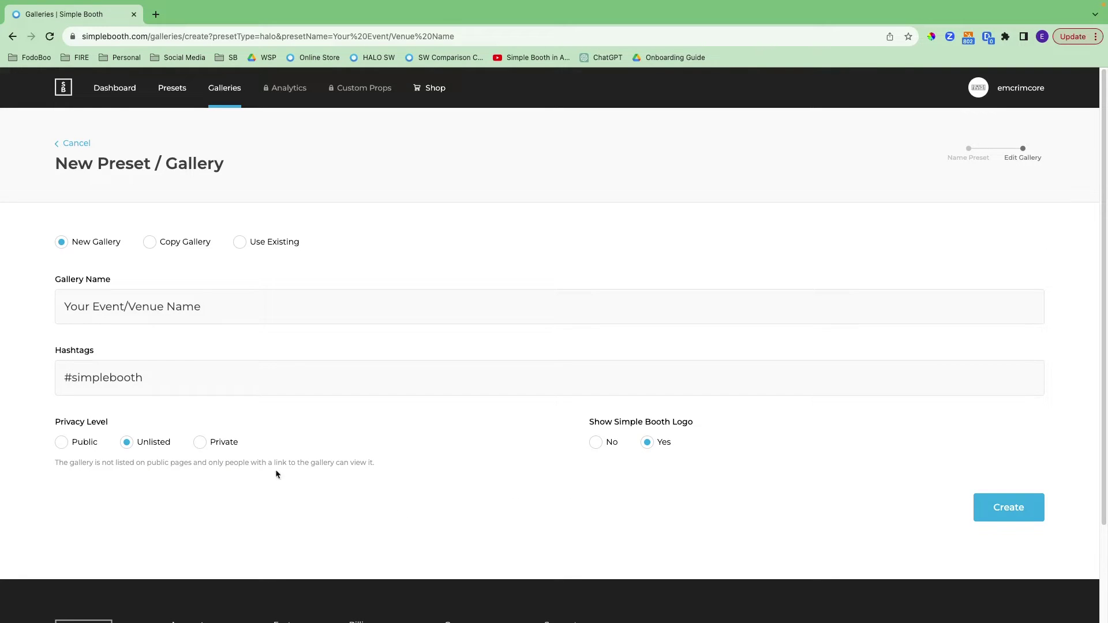
- Keep New Gallery selected and add the #halo hashtag after #simplebooth
{"action": "left_click", "coordinate": [150, 243]}
{"action": "left_click", "coordinate": [238, 243]}
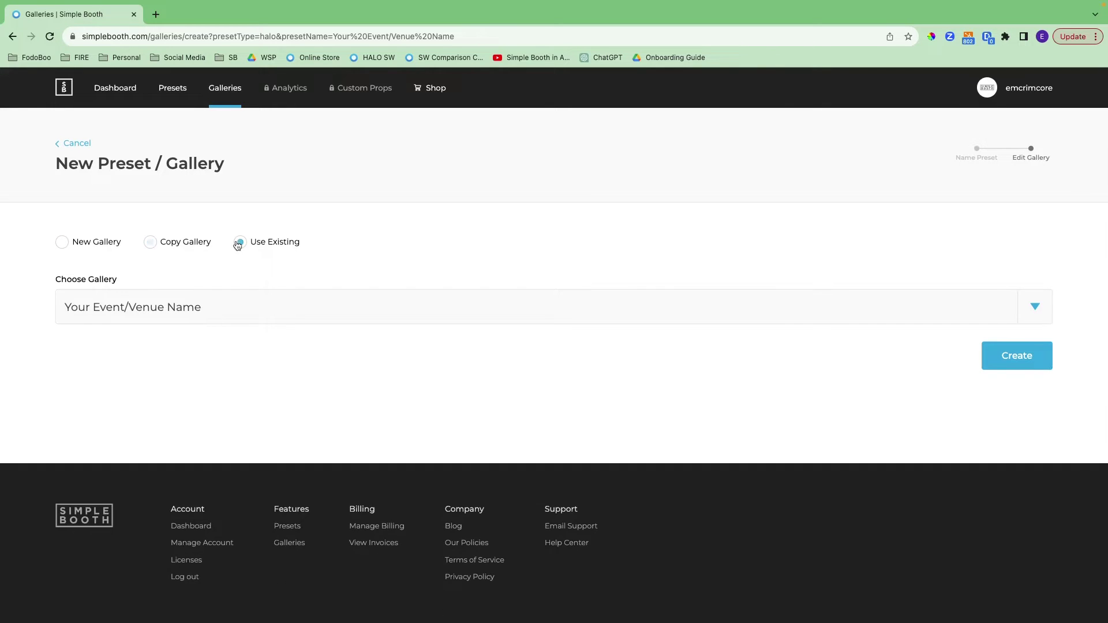
{"action": "left_click", "coordinate": [62, 243]}
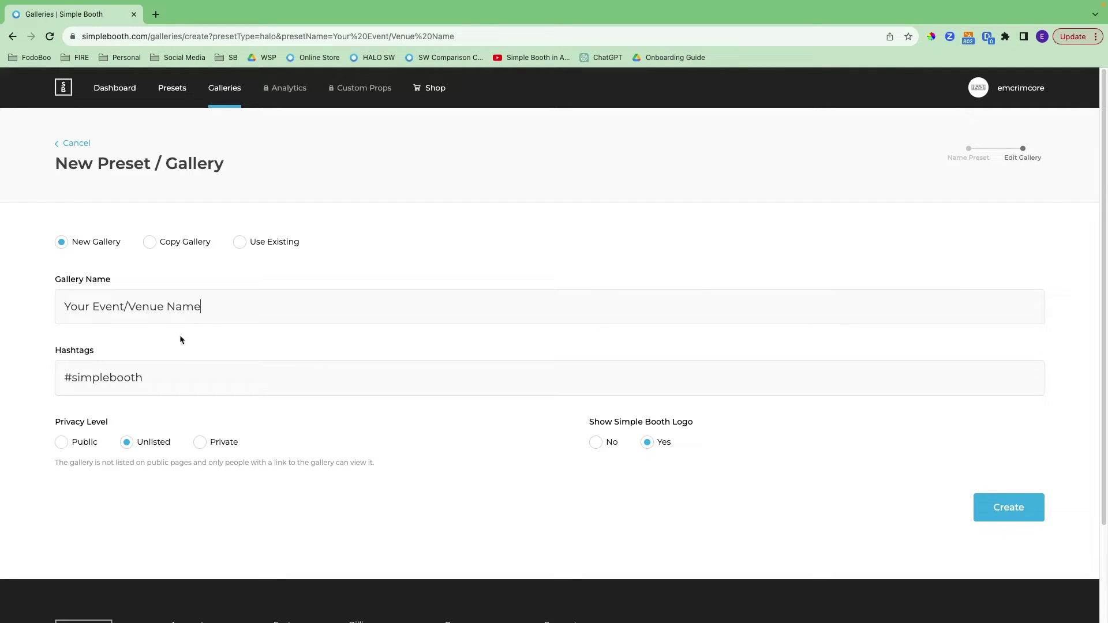
{"action": "left_click", "coordinate": [139, 382]}
{"action": "type", "text": "#halo"}
- Set the gallery privacy to Public and create the gallery and preset
{"action": "left_click", "coordinate": [62, 443]}
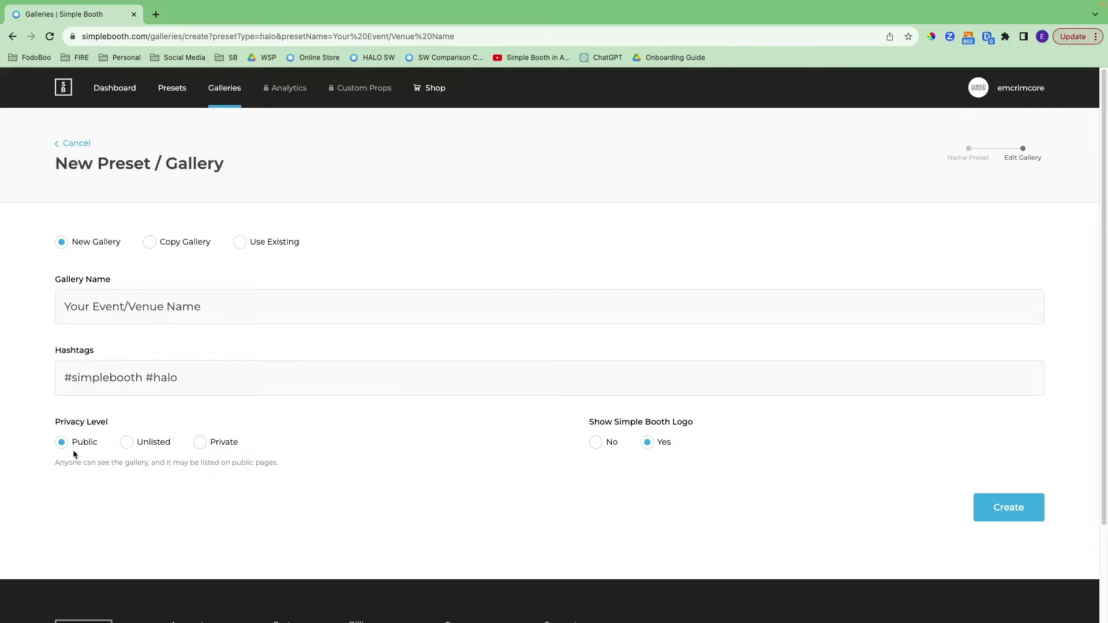
{"action": "left_click", "coordinate": [127, 442]}
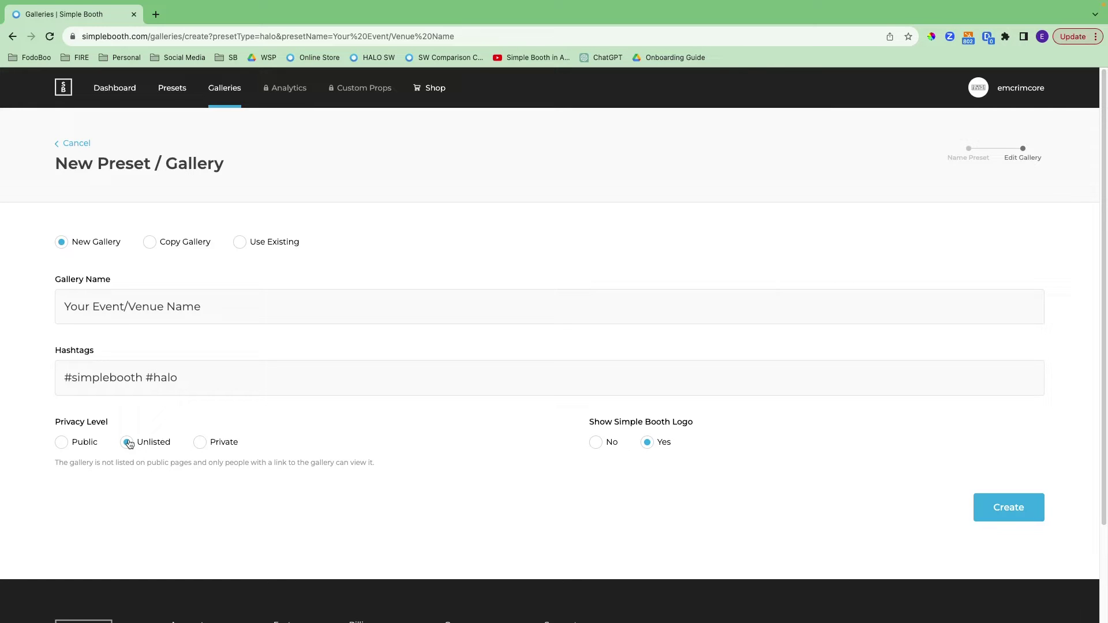
{"action": "left_click", "coordinate": [200, 443]}
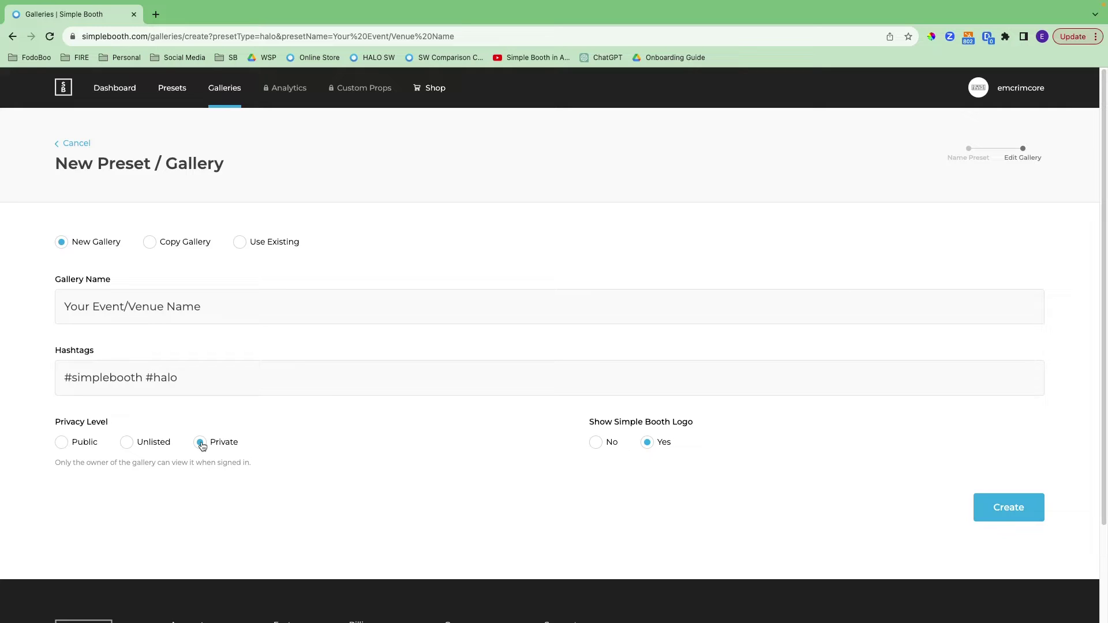
{"action": "left_click", "coordinate": [60, 445]}
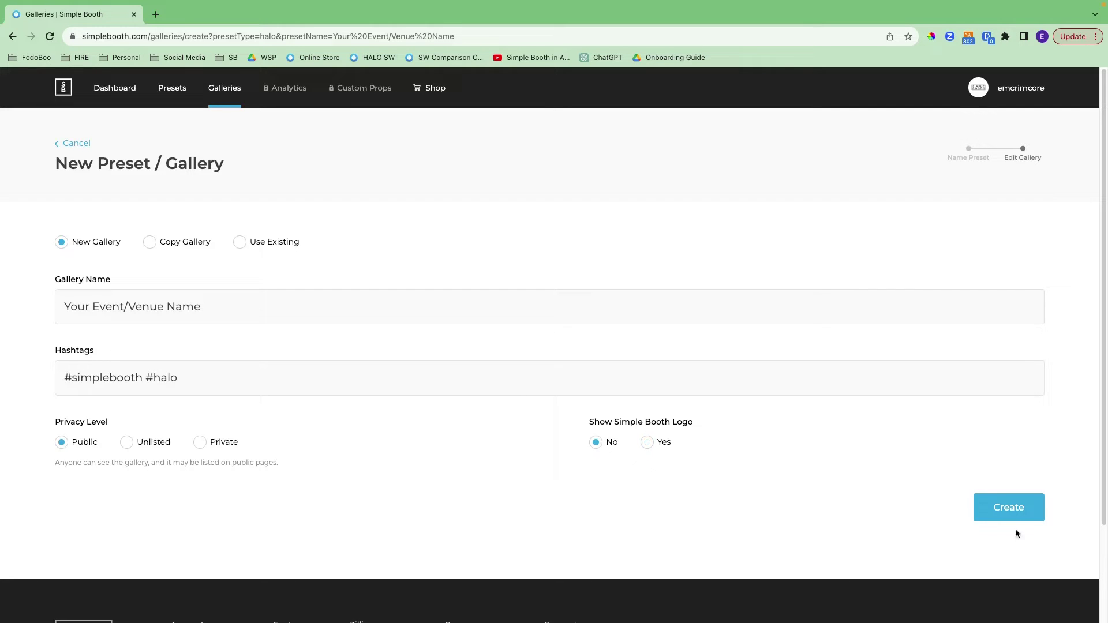
{"action": "left_click", "coordinate": [1009, 510]}
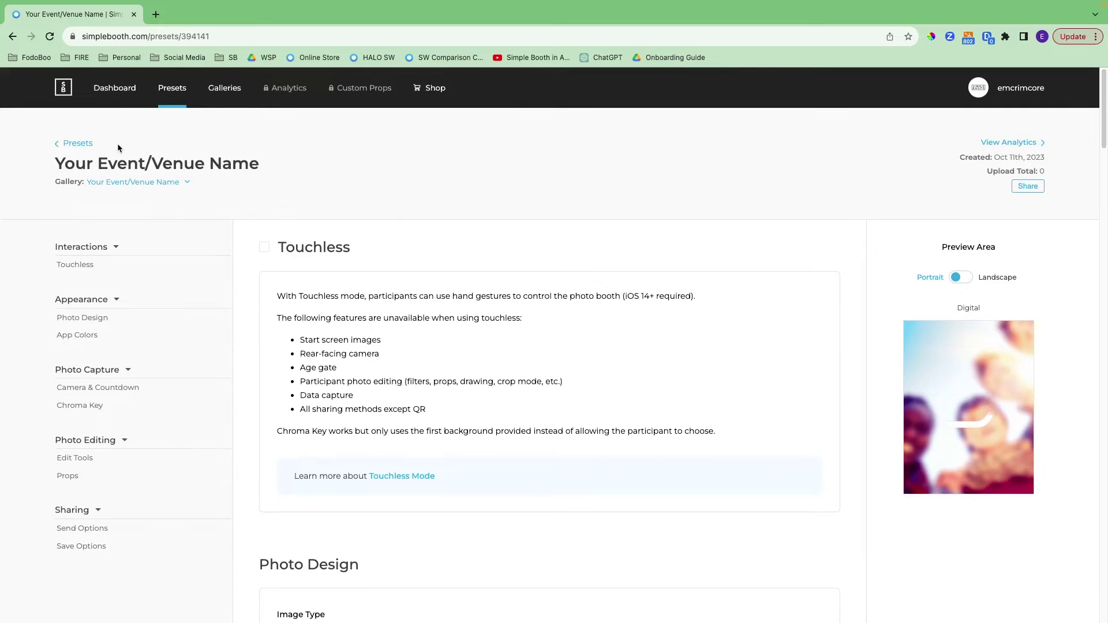
{"action": "left_click", "coordinate": [165, 183]}
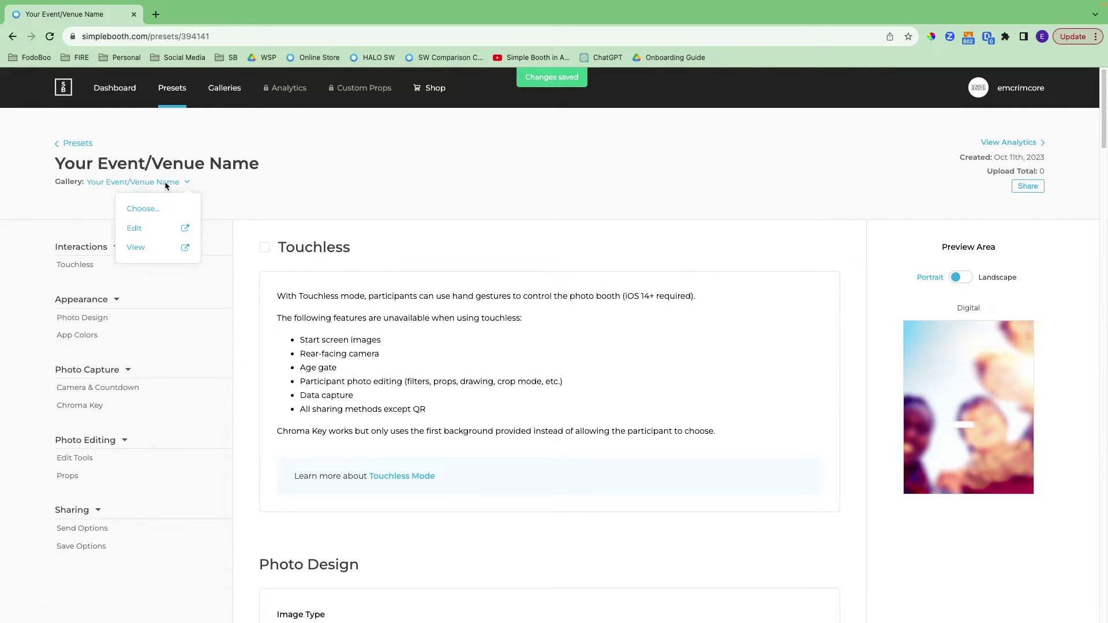
{"action": "left_click", "coordinate": [317, 178]}
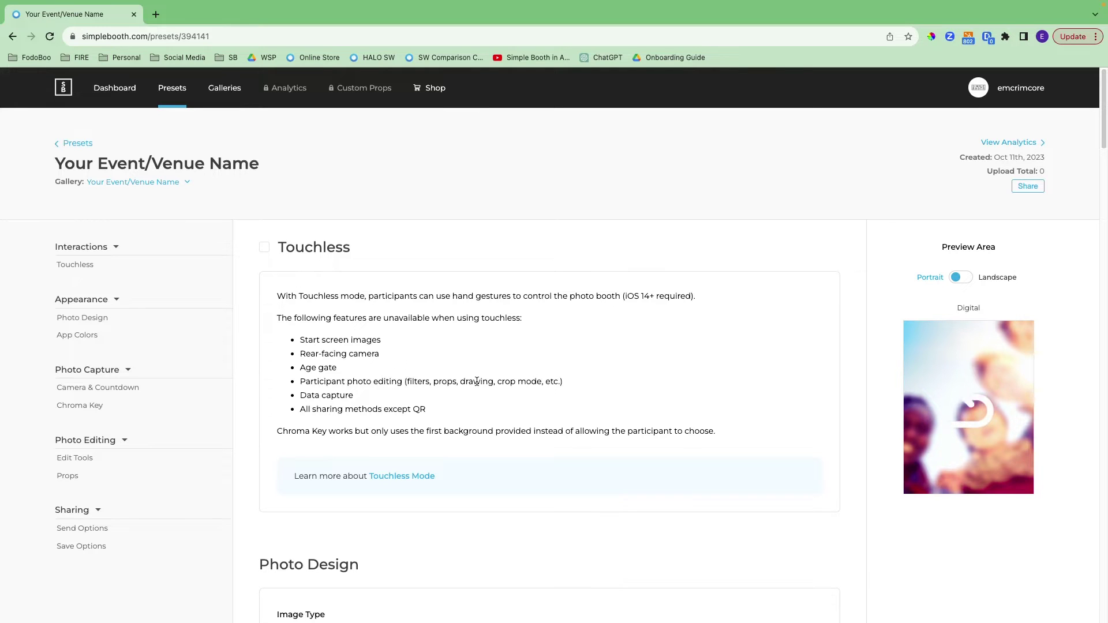
{"action": "scroll", "coordinate": [476, 381], "scroll_direction": "down", "scroll_amount": 3}
{"action": "scroll", "coordinate": [476, 381], "scroll_direction": "down", "scroll_amount": 10}
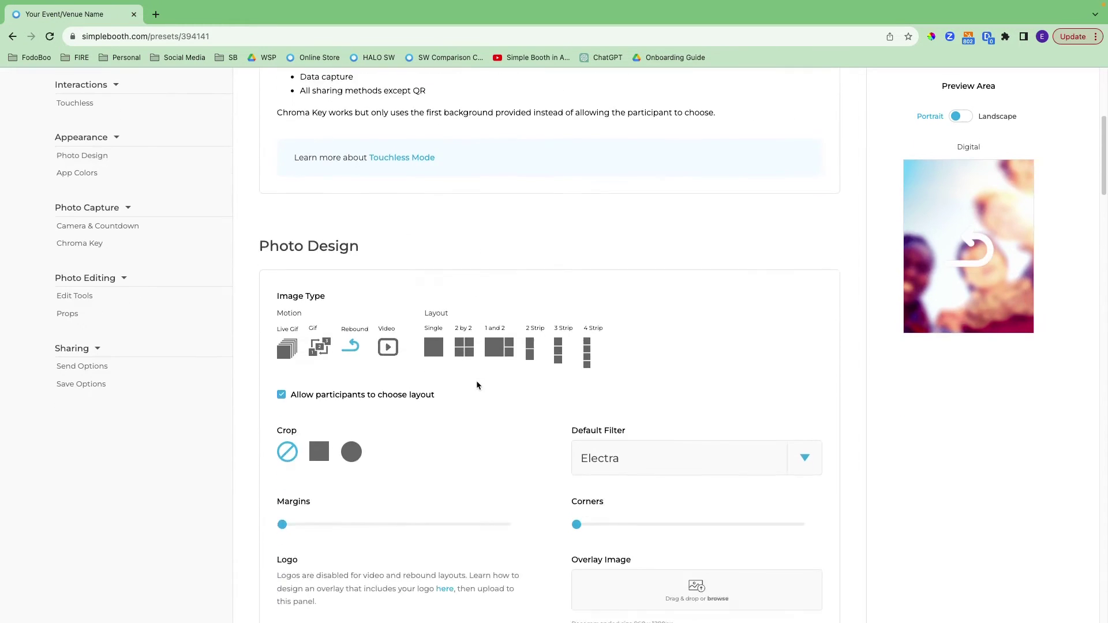
{"action": "scroll", "coordinate": [476, 379], "scroll_direction": "down", "scroll_amount": 8}
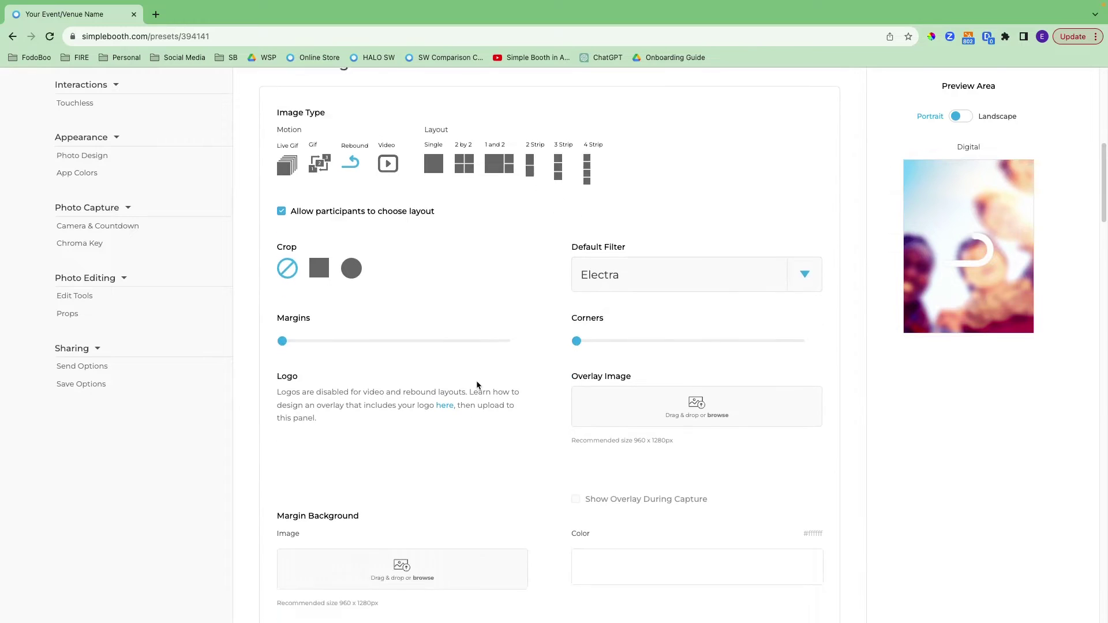
{"action": "left_click", "coordinate": [389, 502]}
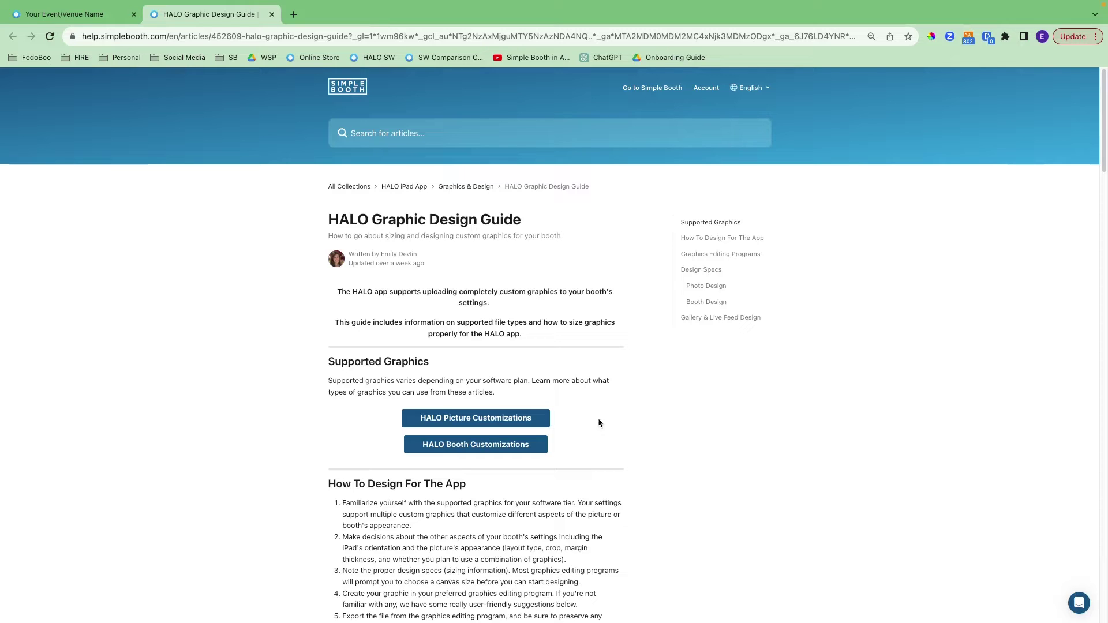
{"action": "scroll", "coordinate": [682, 416], "scroll_direction": "down", "scroll_amount": 10}
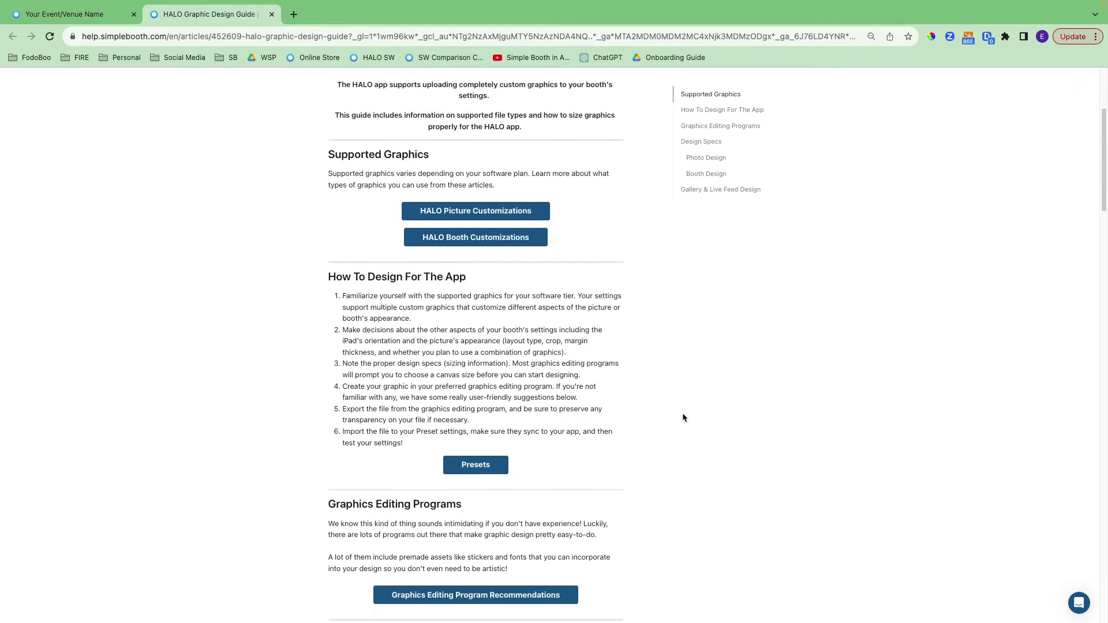
{"action": "scroll", "coordinate": [682, 416], "scroll_direction": "down", "scroll_amount": 8}
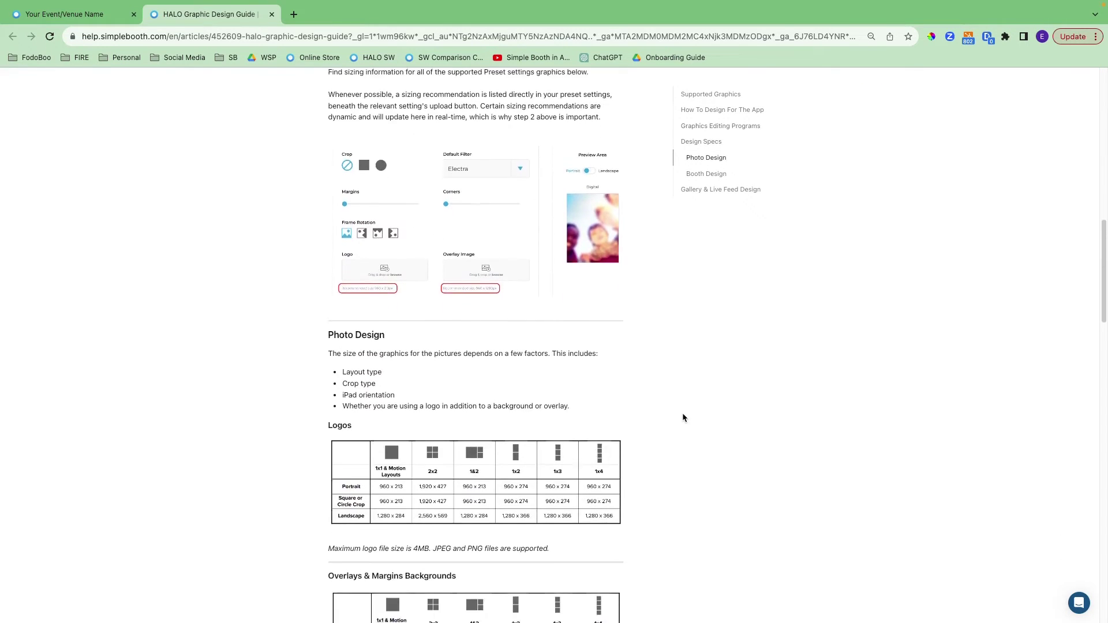
{"action": "scroll", "coordinate": [683, 417], "scroll_direction": "down", "scroll_amount": 3}
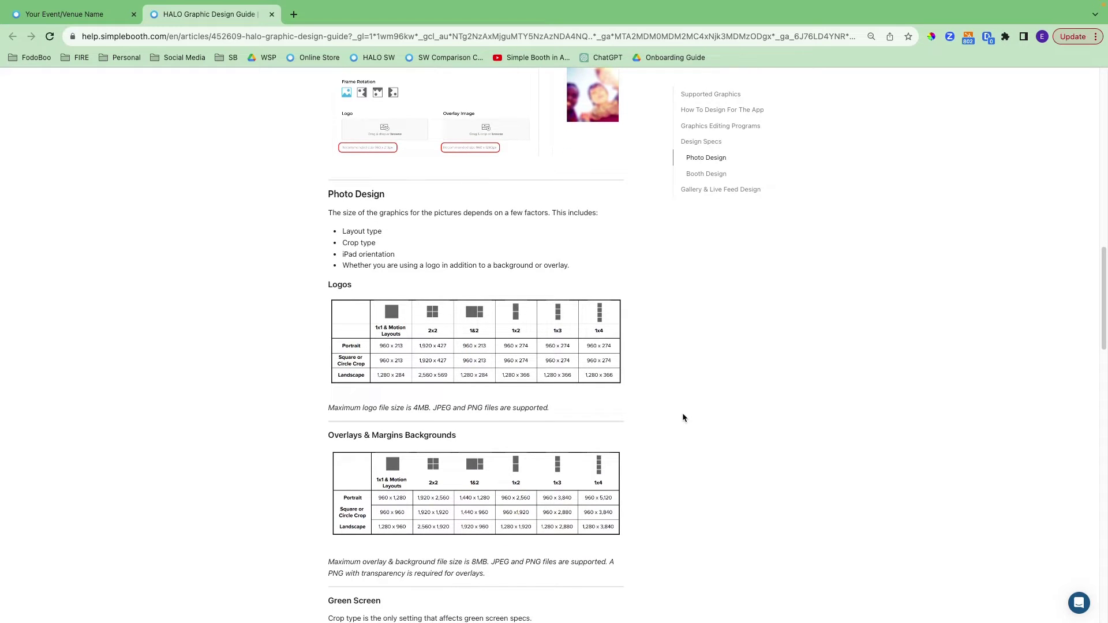
{"action": "scroll", "coordinate": [682, 416], "scroll_direction": "down", "scroll_amount": 5}
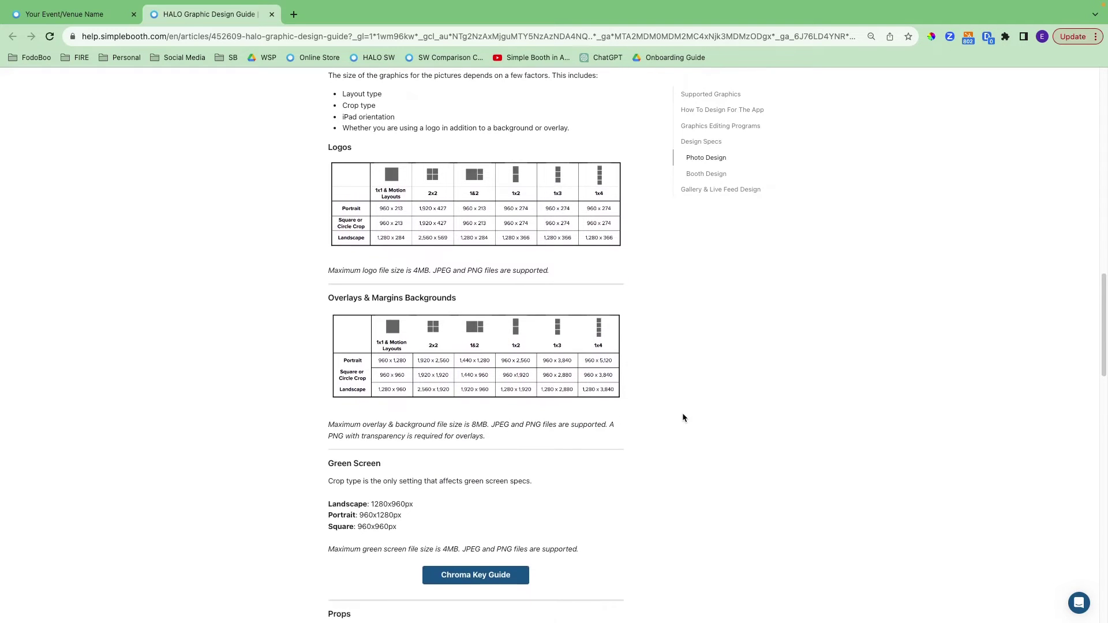
{"action": "scroll", "coordinate": [682, 414], "scroll_direction": "down", "scroll_amount": 6}
{"action": "scroll", "coordinate": [682, 414], "scroll_direction": "up", "scroll_amount": 3}
{"action": "scroll", "coordinate": [682, 413], "scroll_direction": "up", "scroll_amount": 10}
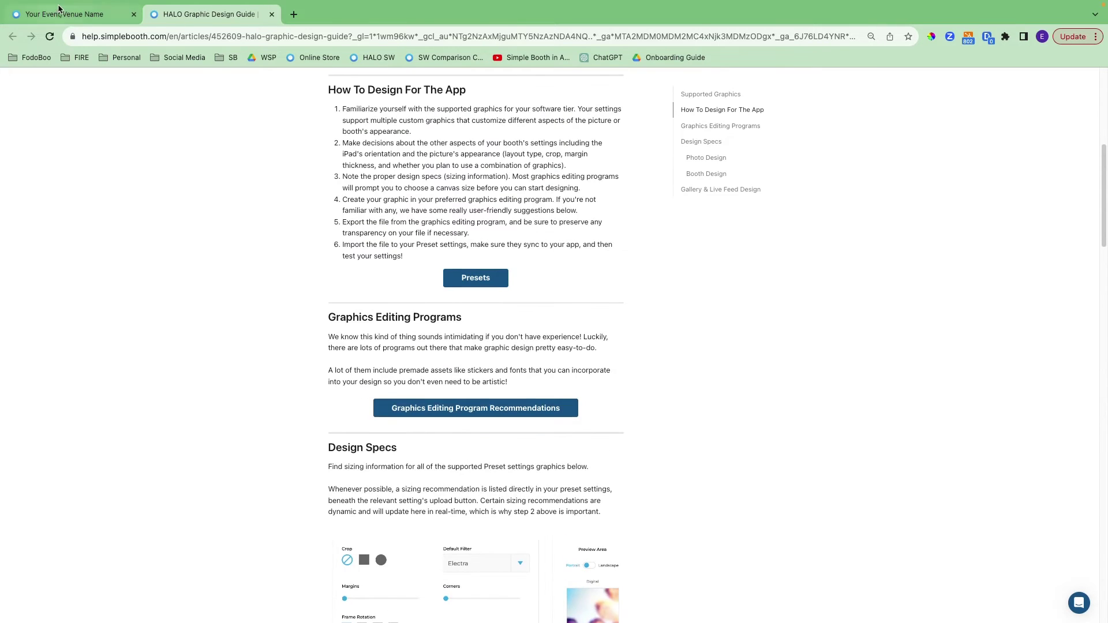
- Back on the HALO preset, try each image type and photo layout option
{"action": "left_click", "coordinate": [70, 19]}
{"action": "scroll", "coordinate": [389, 336], "scroll_direction": "up", "scroll_amount": 2}
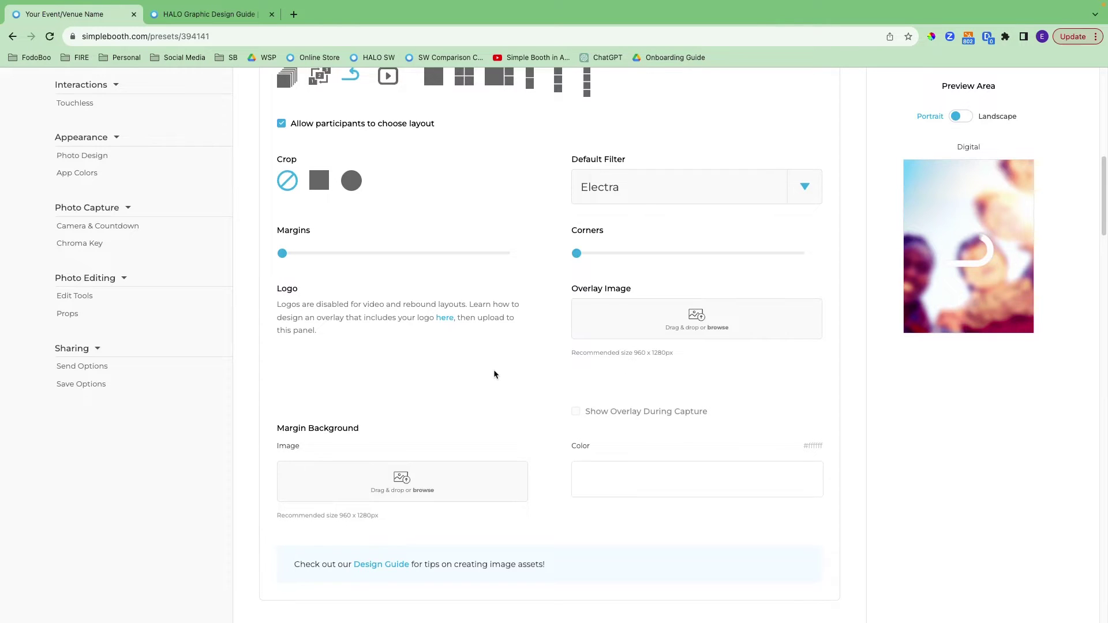
{"action": "scroll", "coordinate": [494, 374], "scroll_direction": "up", "scroll_amount": 2}
{"action": "scroll", "coordinate": [493, 369], "scroll_direction": "up", "scroll_amount": 3}
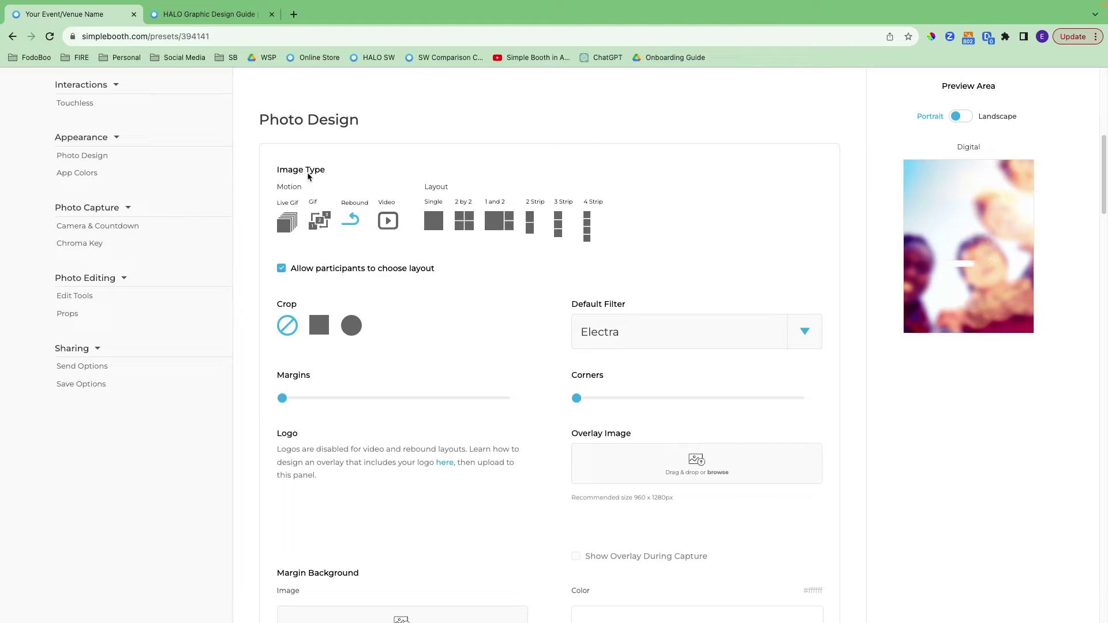
{"action": "left_click", "coordinate": [291, 224]}
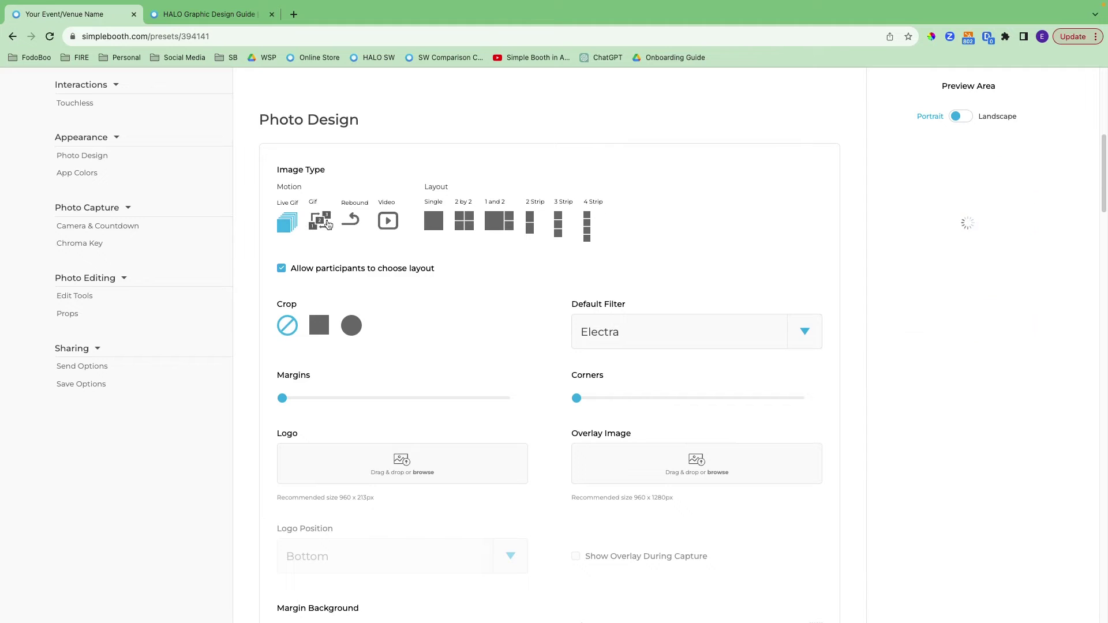
{"action": "left_click", "coordinate": [320, 220]}
{"action": "left_click", "coordinate": [353, 220]}
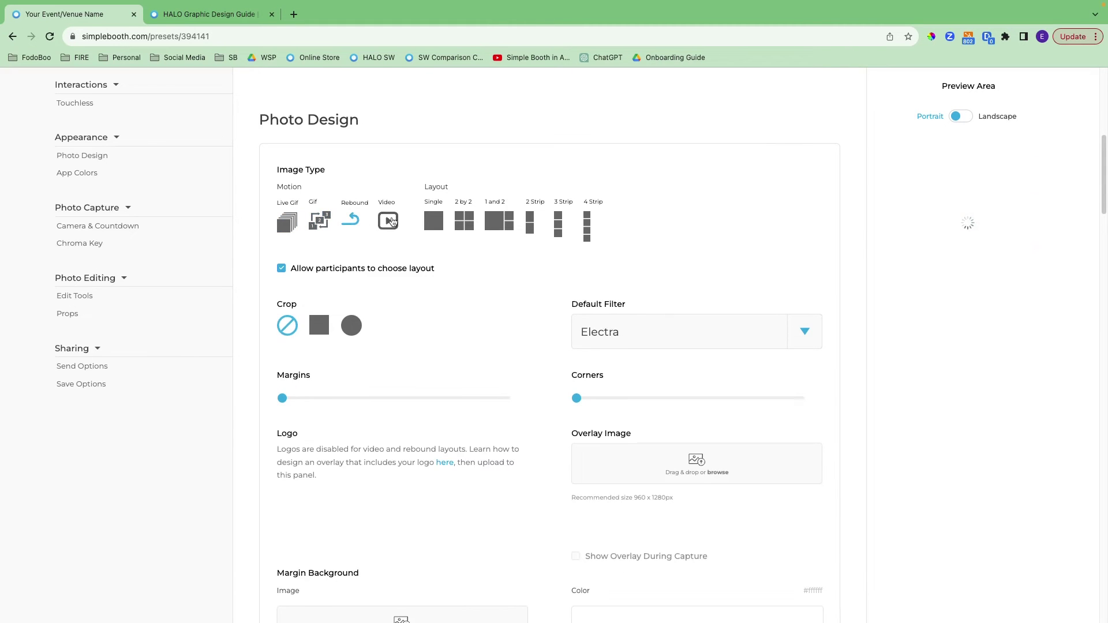
{"action": "left_click", "coordinate": [388, 220]}
{"action": "left_click", "coordinate": [434, 222]}
{"action": "left_click", "coordinate": [464, 220]}
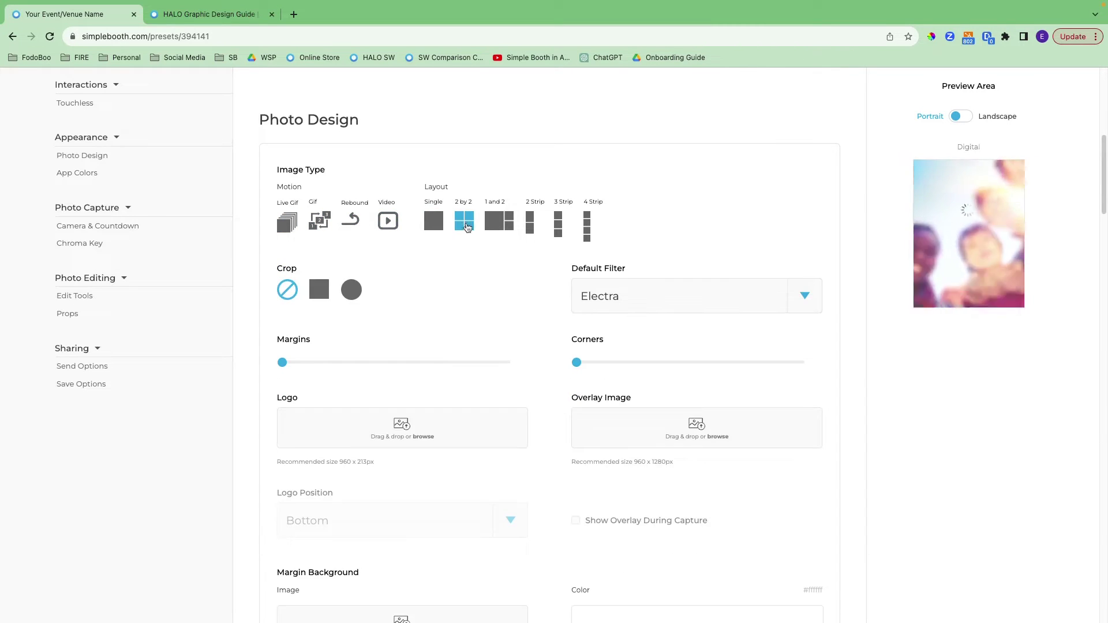
{"action": "left_click", "coordinate": [500, 221]}
{"action": "left_click", "coordinate": [530, 223]}
{"action": "left_click", "coordinate": [558, 224]}
{"action": "left_click", "coordinate": [587, 227]}
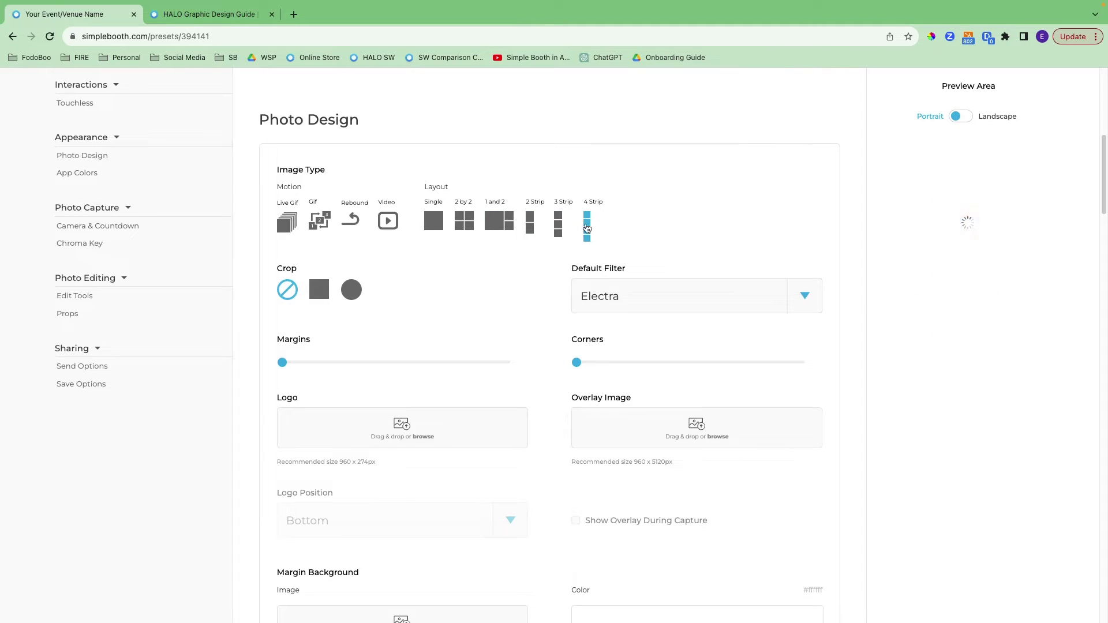
- Settle on the Rebound image type with the Single layout and toggle participant layout choice
{"action": "left_click", "coordinate": [287, 221]}
{"action": "left_click", "coordinate": [319, 220]}
{"action": "left_click", "coordinate": [350, 219]}
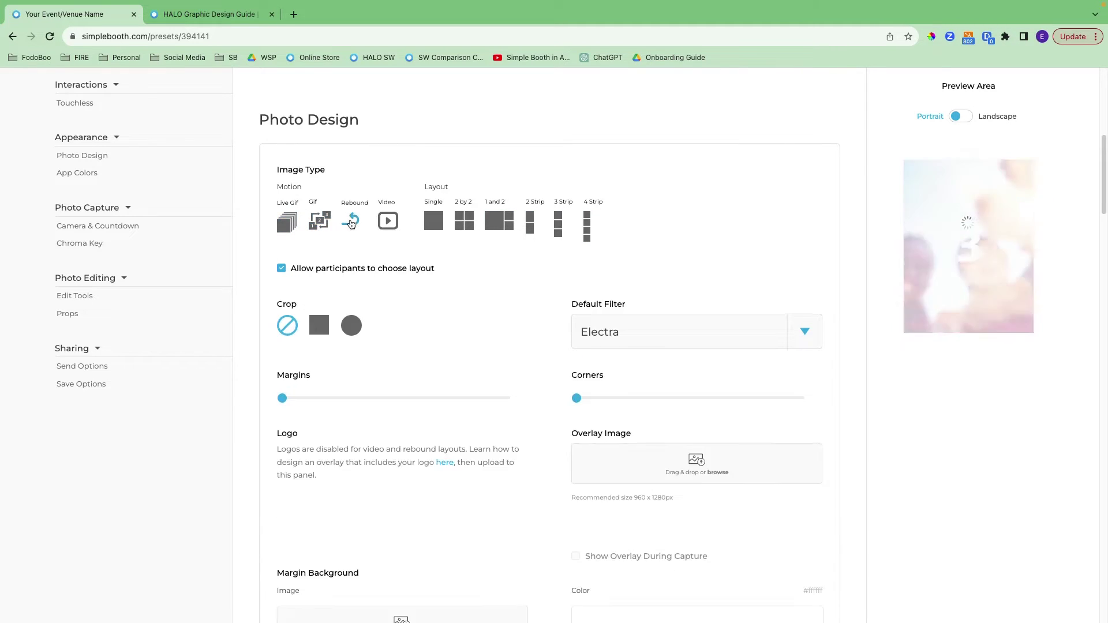
{"action": "left_click", "coordinate": [433, 221]}
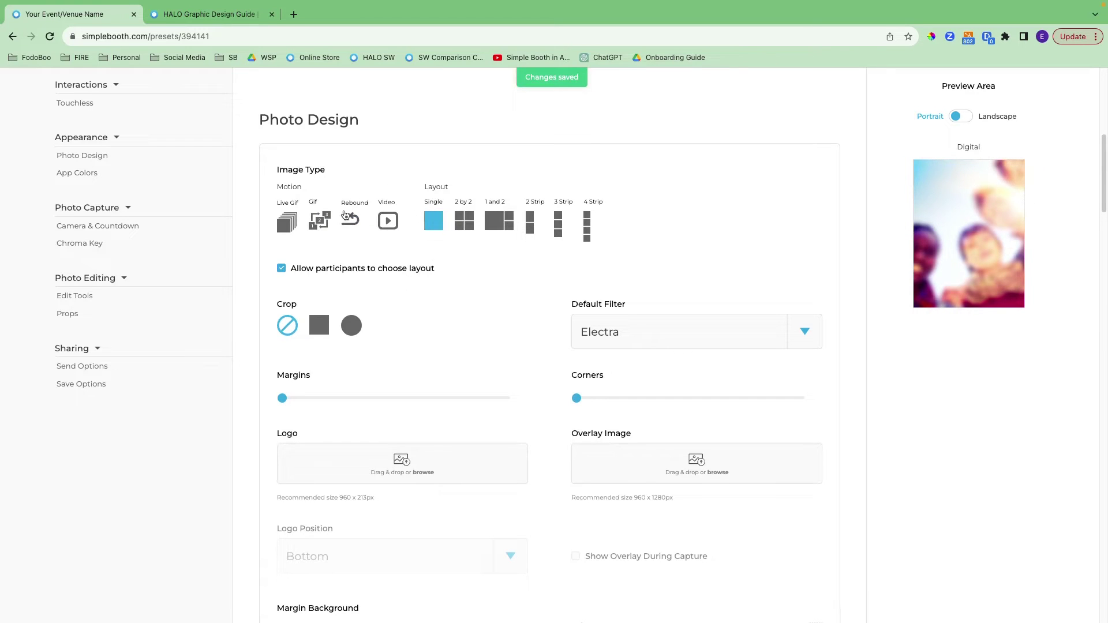
{"action": "left_click", "coordinate": [467, 222]}
{"action": "left_click", "coordinate": [434, 222]}
{"action": "left_click", "coordinate": [281, 269]}
- Preview landscape and portrait, try square and circle crops, and leave photos uncropped
{"action": "left_click", "coordinate": [957, 118]}
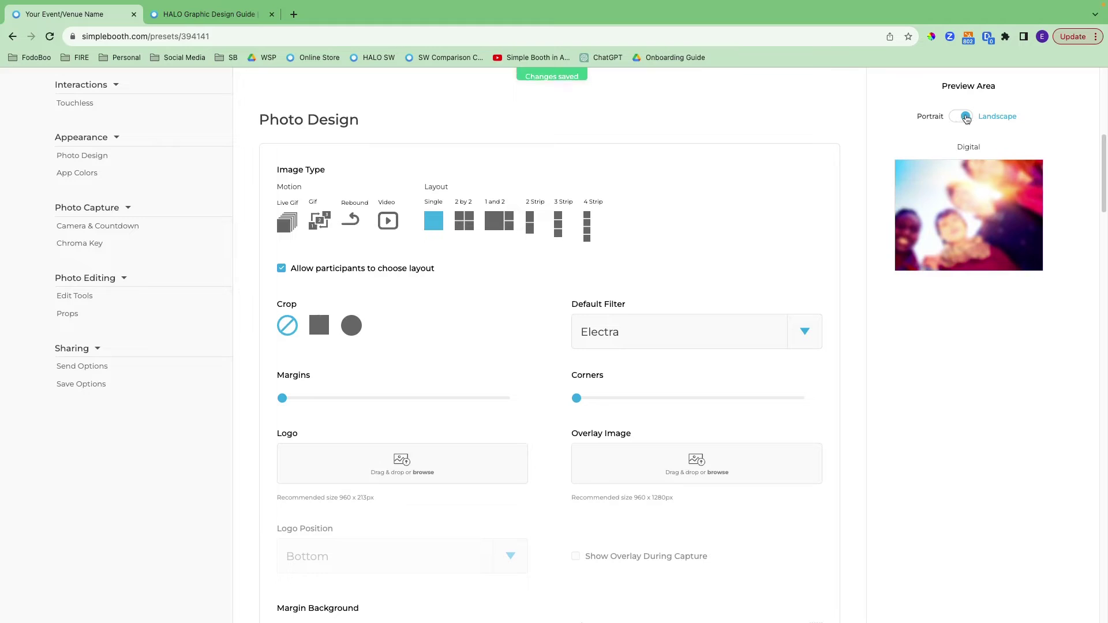
{"action": "left_click", "coordinate": [963, 117]}
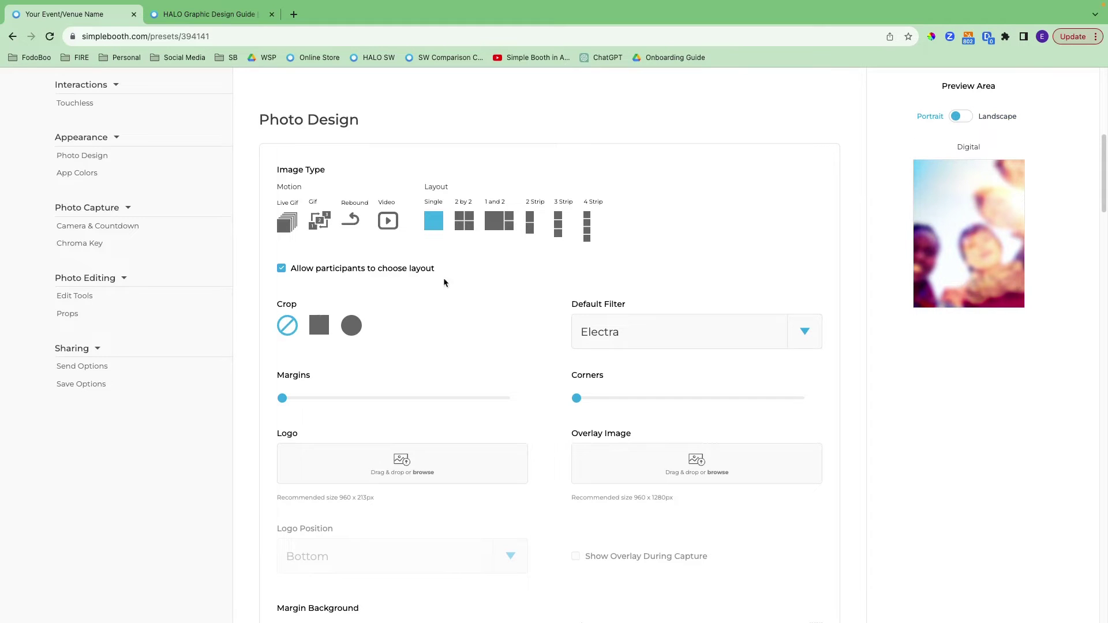
{"action": "left_click", "coordinate": [319, 325]}
{"action": "left_click", "coordinate": [347, 328]}
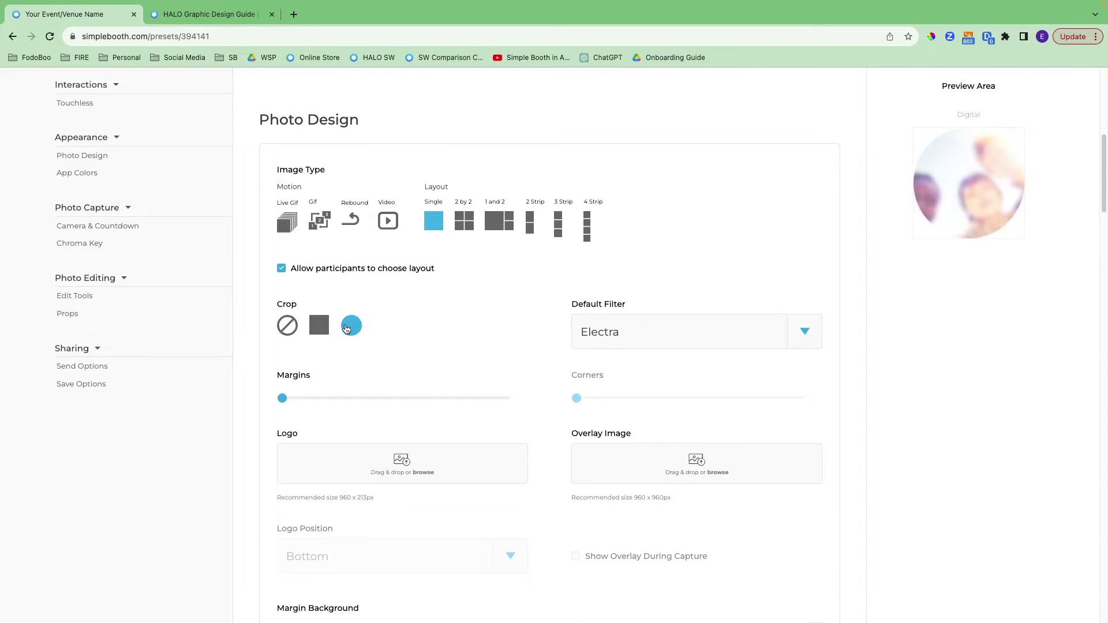
{"action": "left_click", "coordinate": [286, 326]}
- Keep the Electra default filter and widen the margins to about a quarter
{"action": "left_click", "coordinate": [806, 333]}
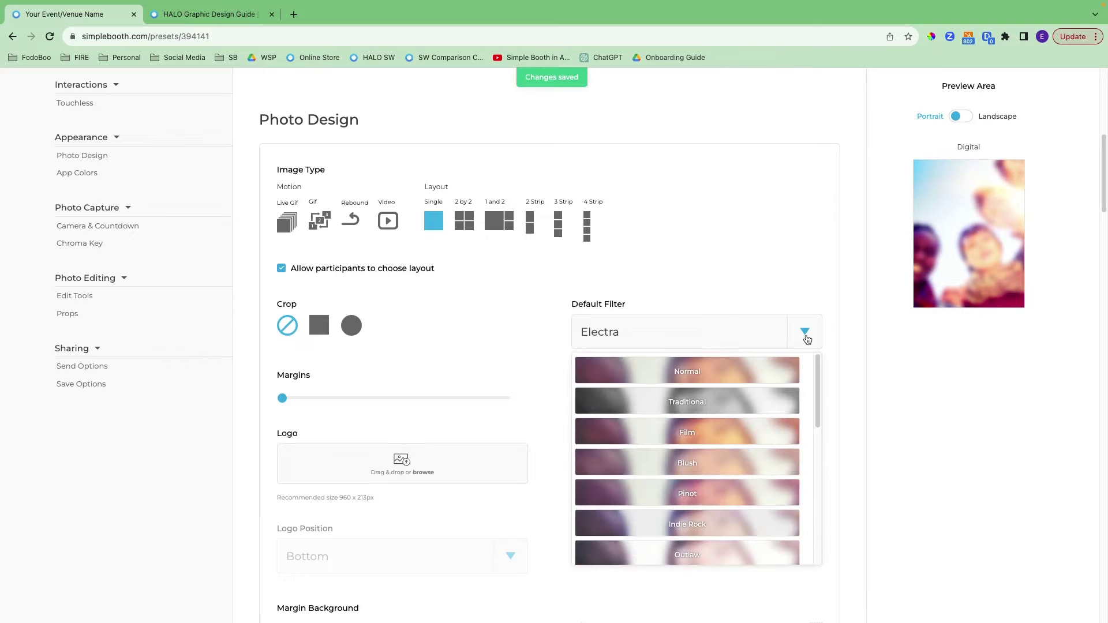
{"action": "scroll", "coordinate": [779, 421], "scroll_direction": "down", "scroll_amount": 5}
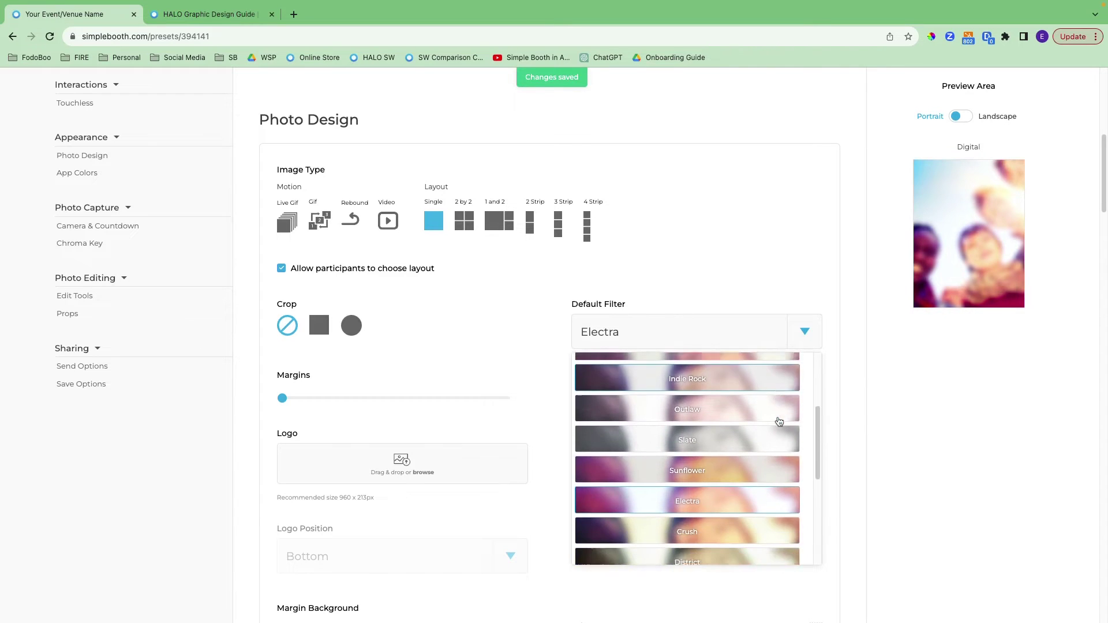
{"action": "scroll", "coordinate": [779, 421], "scroll_direction": "up", "scroll_amount": 5}
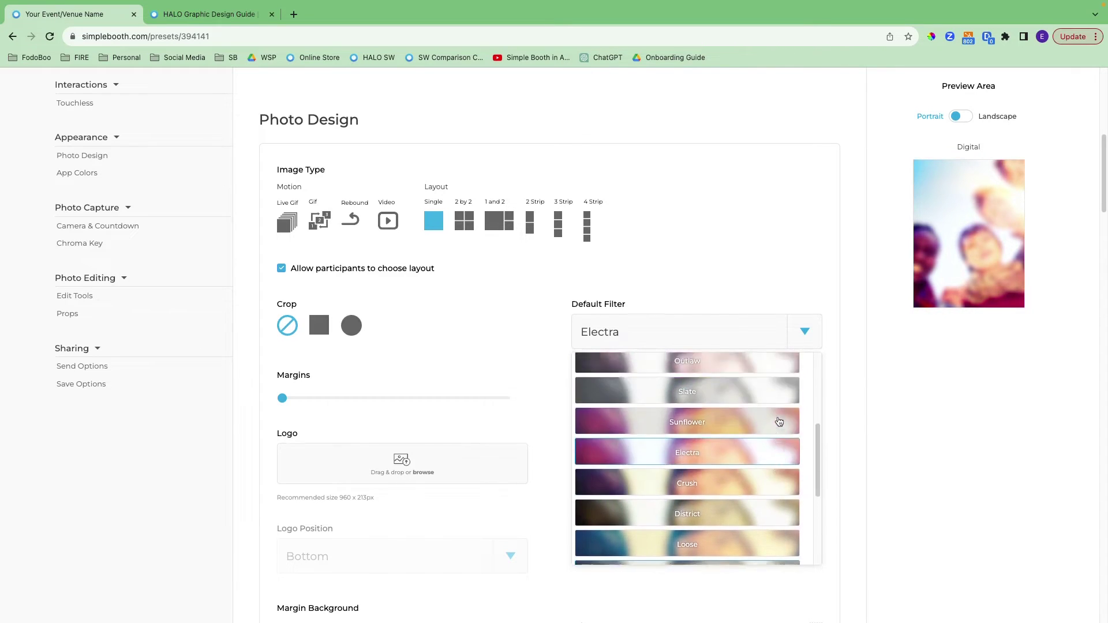
{"action": "scroll", "coordinate": [779, 421], "scroll_direction": "up", "scroll_amount": 2}
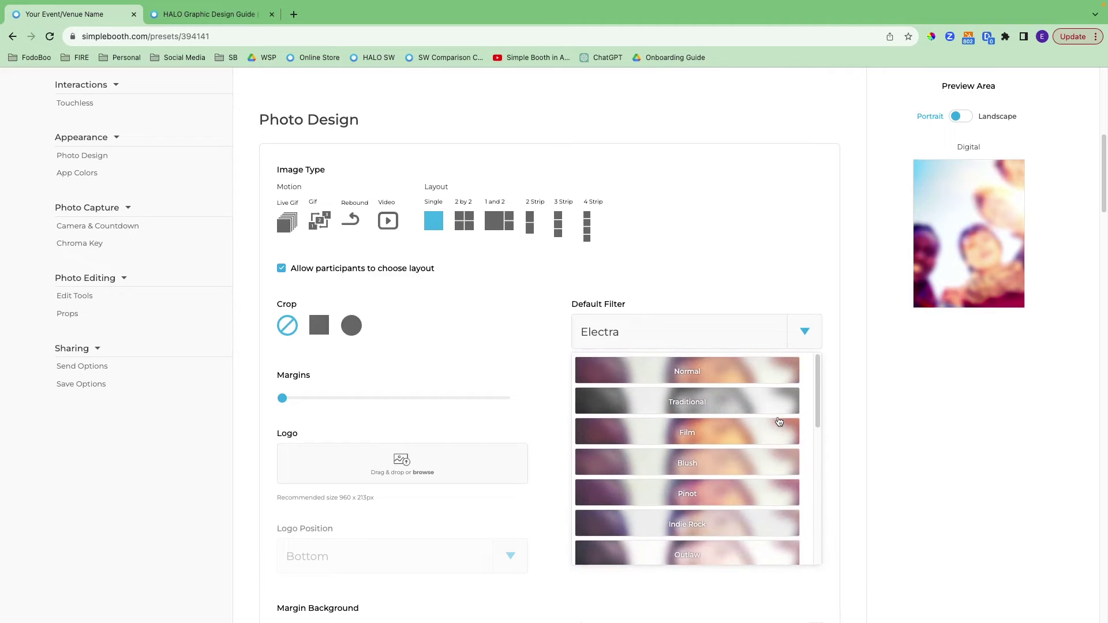
{"action": "left_click", "coordinate": [683, 263]}
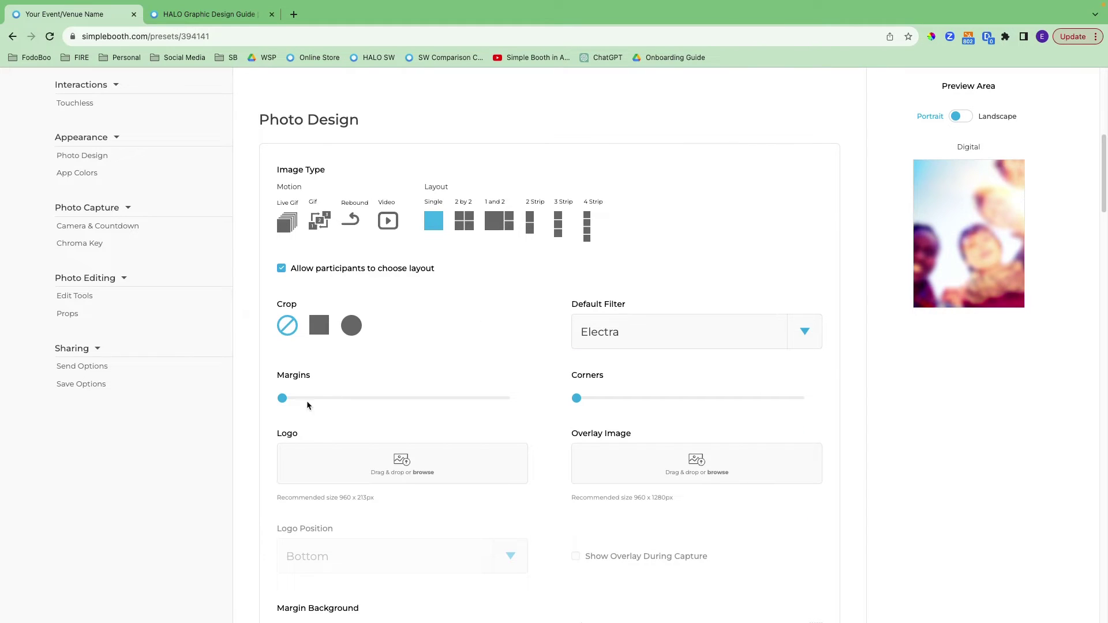
{"action": "left_click_drag", "start_coordinate": [284, 402], "coordinate": [347, 402]}
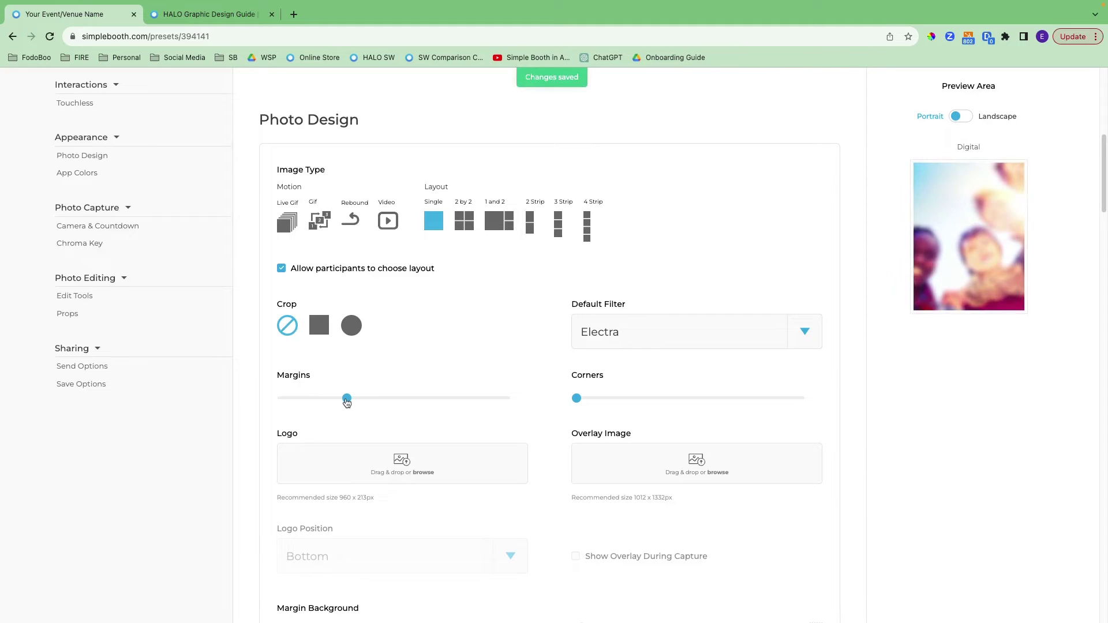
{"action": "mouse_move", "coordinate": [577, 400]}
{"action": "left_mouse_down"}
{"action": "mouse_move", "coordinate": [669, 402]}
{"action": "mouse_move", "coordinate": [576, 404]}
{"action": "left_mouse_up"}
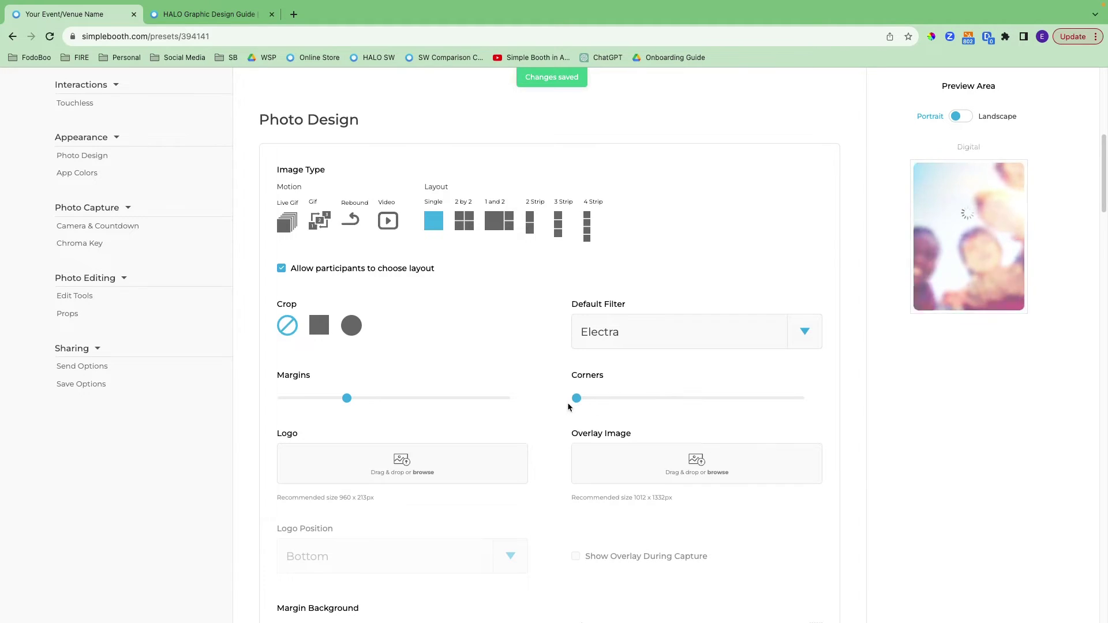
- Upload logo.png from Desktop/Onboarding/Videos/Graphics as the preset's logo
{"action": "left_click", "coordinate": [397, 468]}
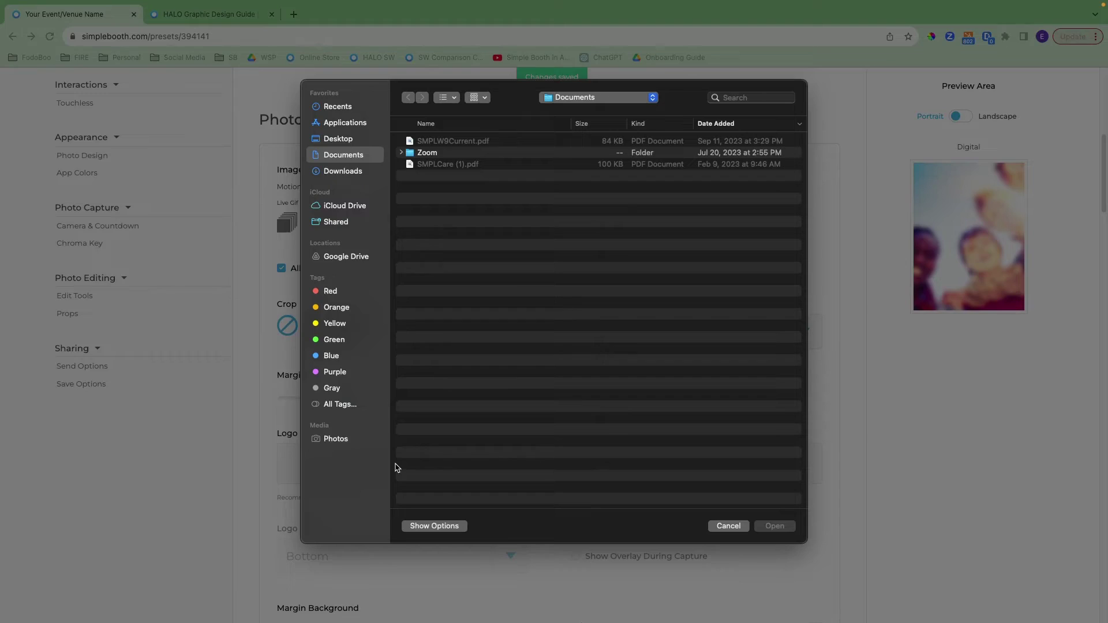
{"action": "left_click", "coordinate": [349, 139]}
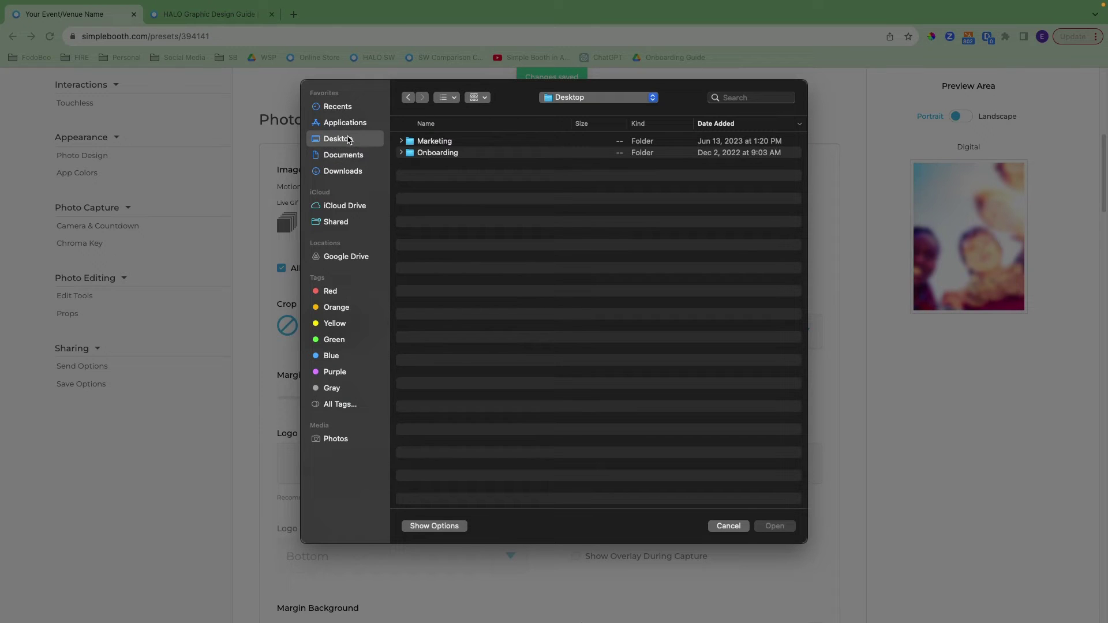
{"action": "double_click", "coordinate": [453, 154]}
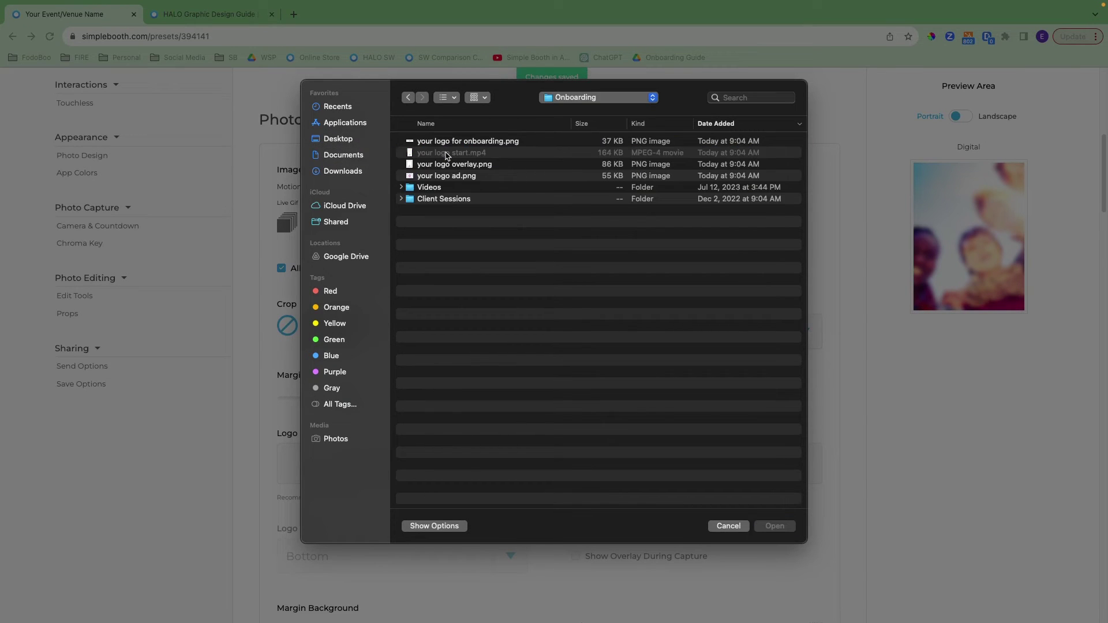
{"action": "double_click", "coordinate": [442, 188]}
{"action": "double_click", "coordinate": [433, 141]}
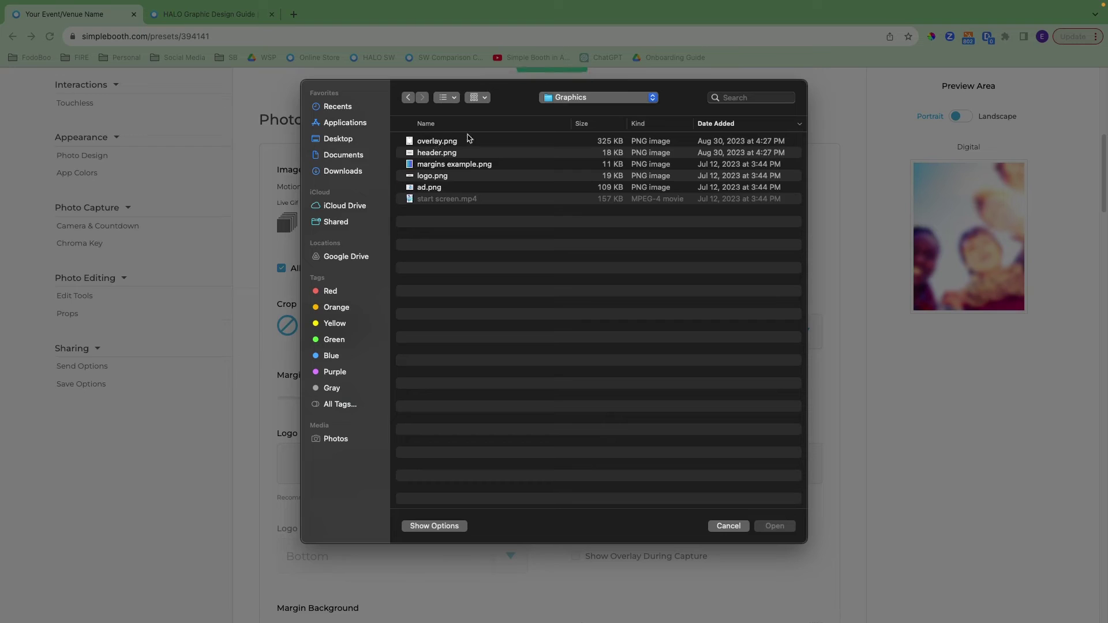
{"action": "left_click", "coordinate": [447, 175]}
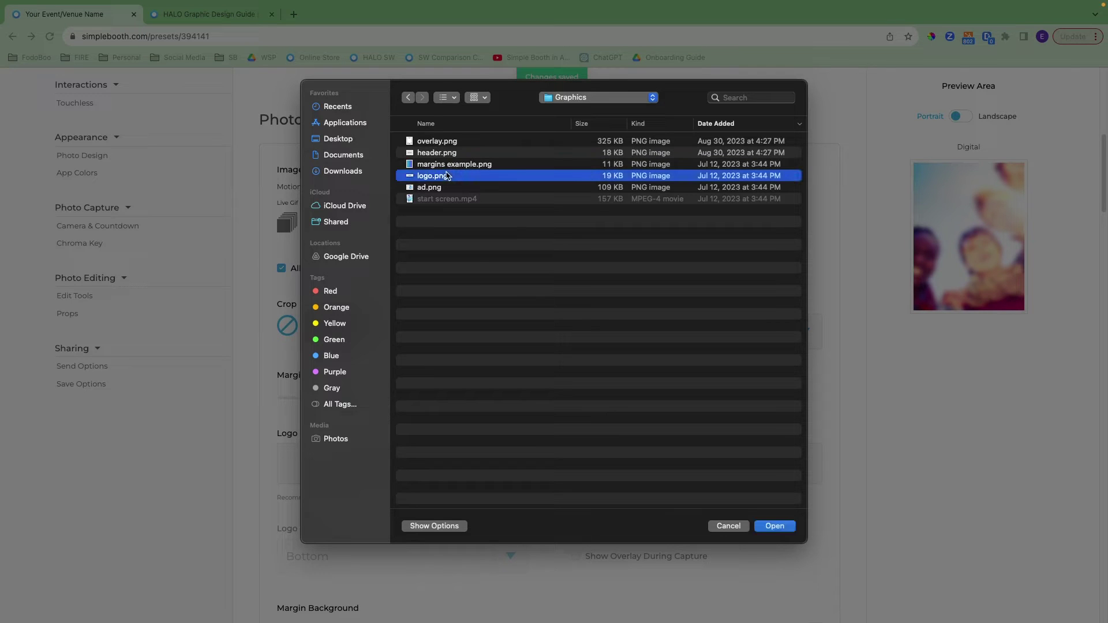
{"action": "left_click", "coordinate": [774, 526]}
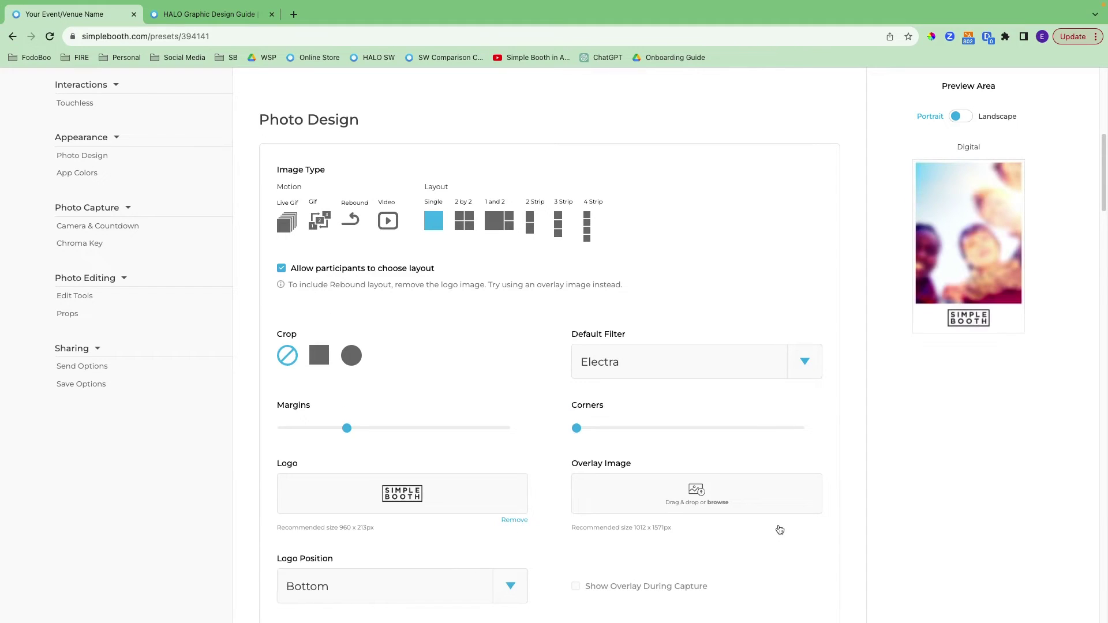
{"action": "scroll", "coordinate": [562, 530], "scroll_direction": "down", "scroll_amount": 1}
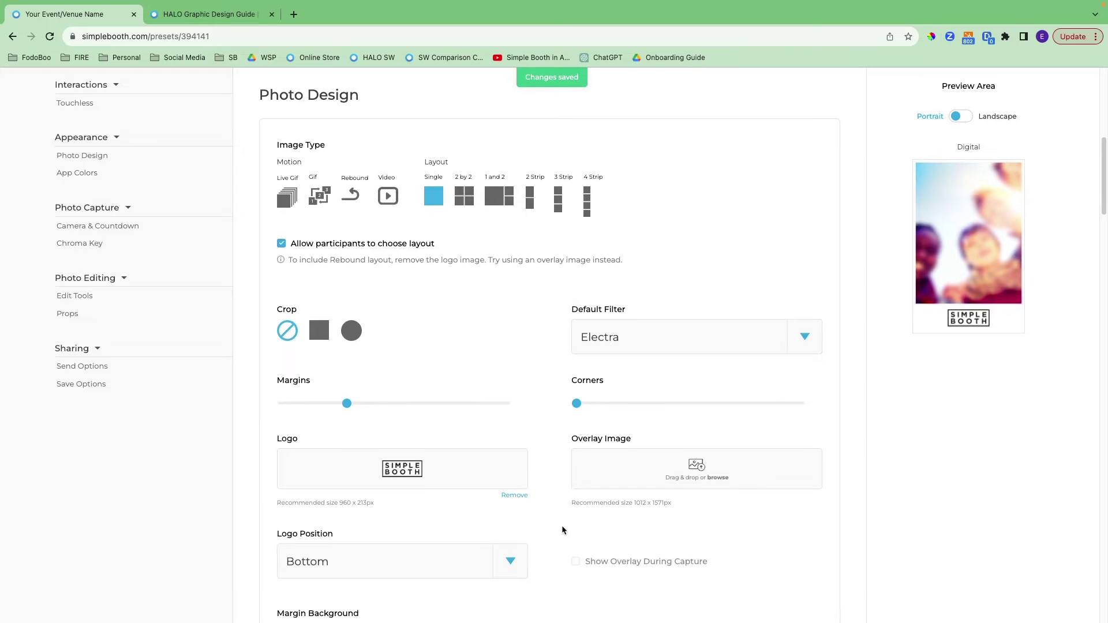
- Keep the logo position at Bottom
{"action": "left_click", "coordinate": [513, 564]}
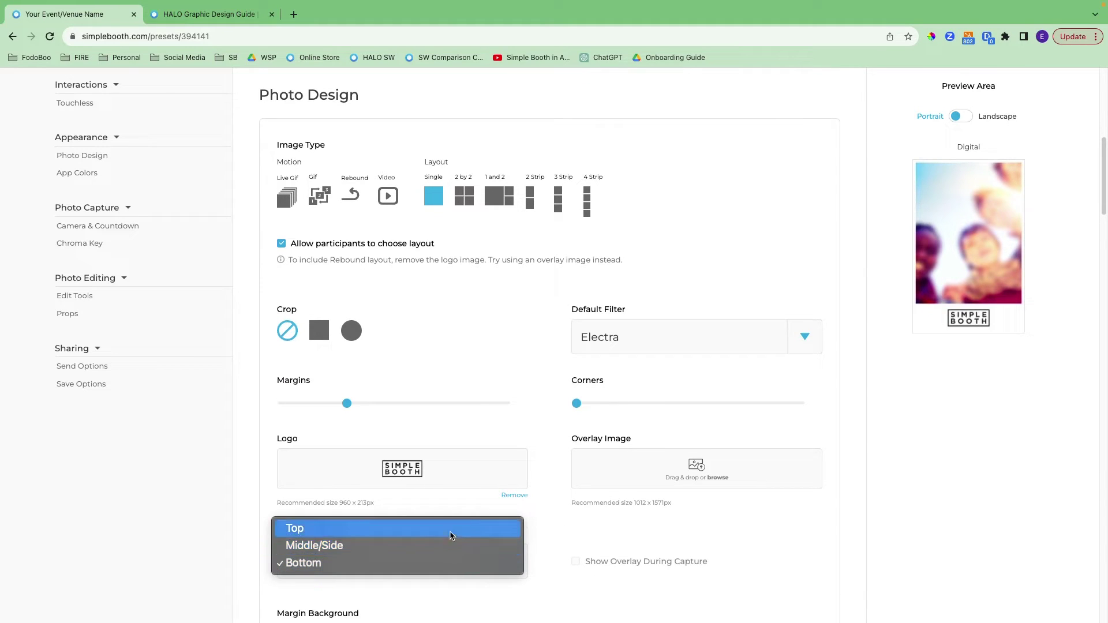
{"action": "left_click", "coordinate": [484, 422]}
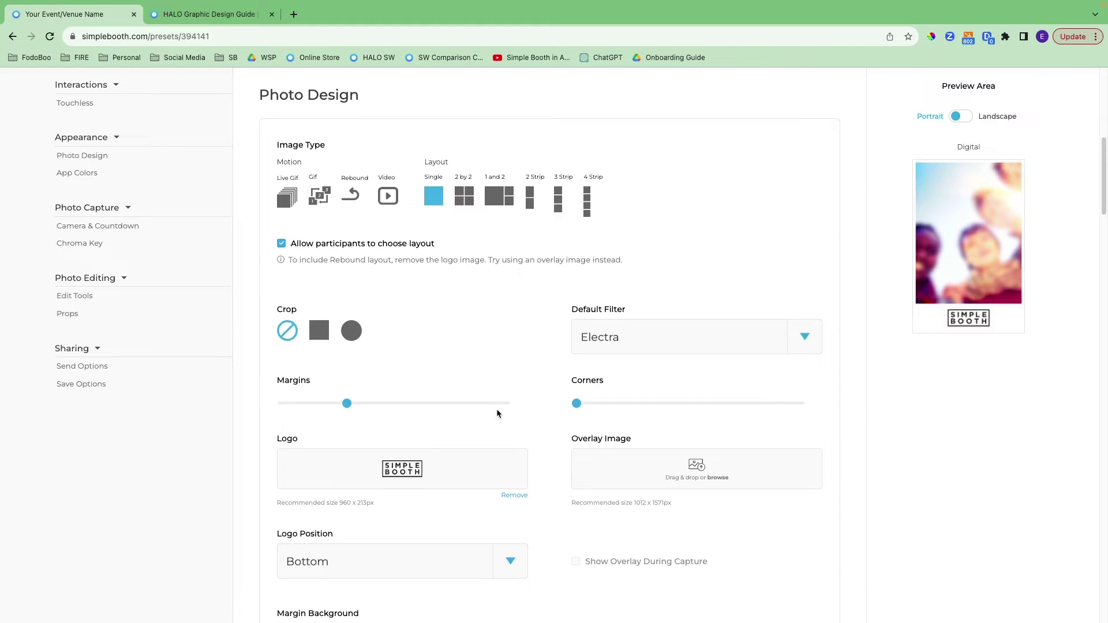
{"action": "scroll", "coordinate": [499, 414], "scroll_direction": "down", "scroll_amount": 1}
- Remove the logo and upload overlay.png from the Graphics folder as the preset's overlay image
{"action": "left_click", "coordinate": [516, 477]}
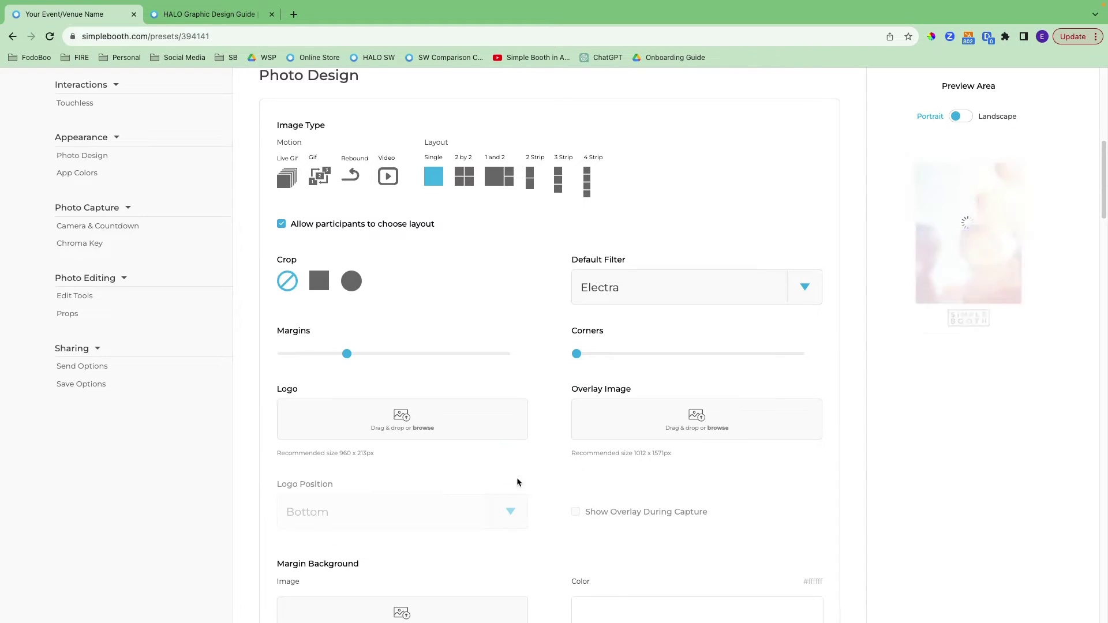
{"action": "left_click", "coordinate": [642, 427]}
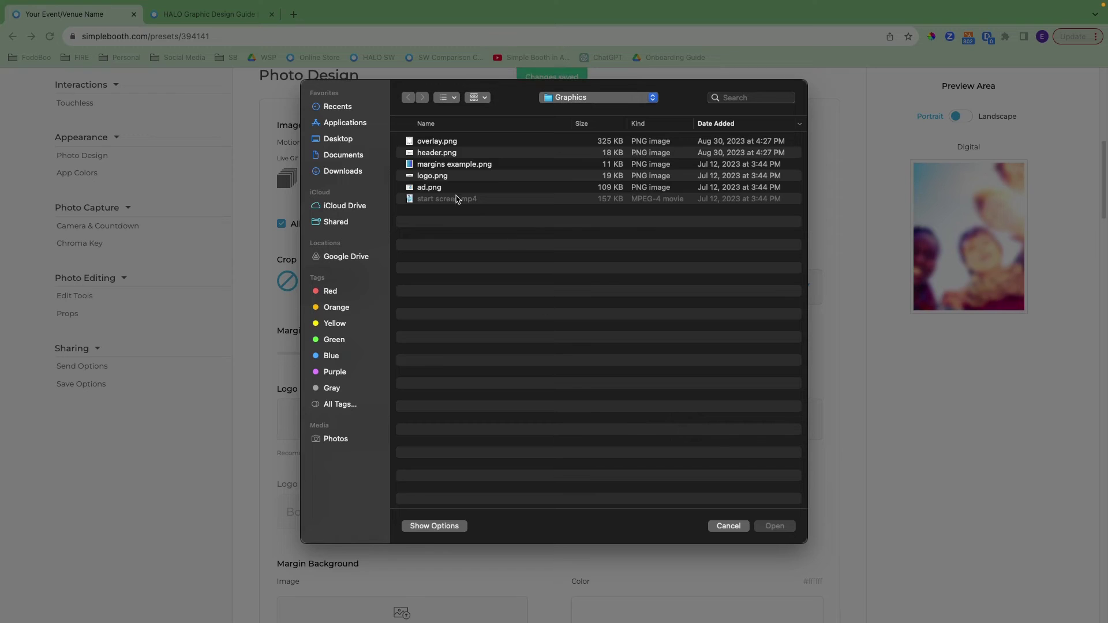
{"action": "left_click", "coordinate": [442, 143]}
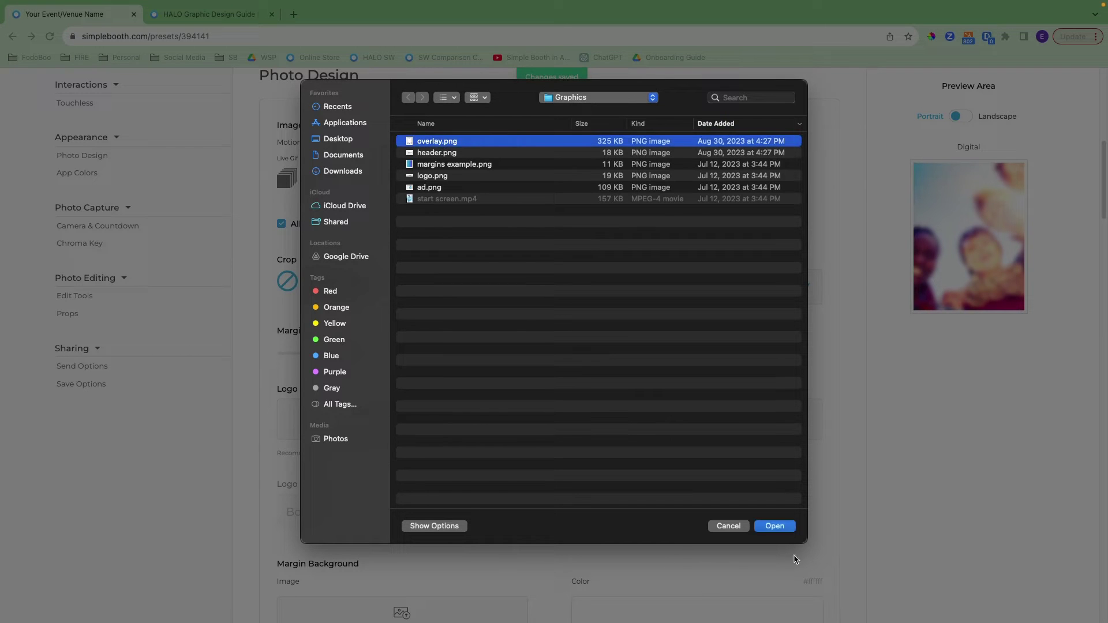
{"action": "left_click", "coordinate": [775, 526]}
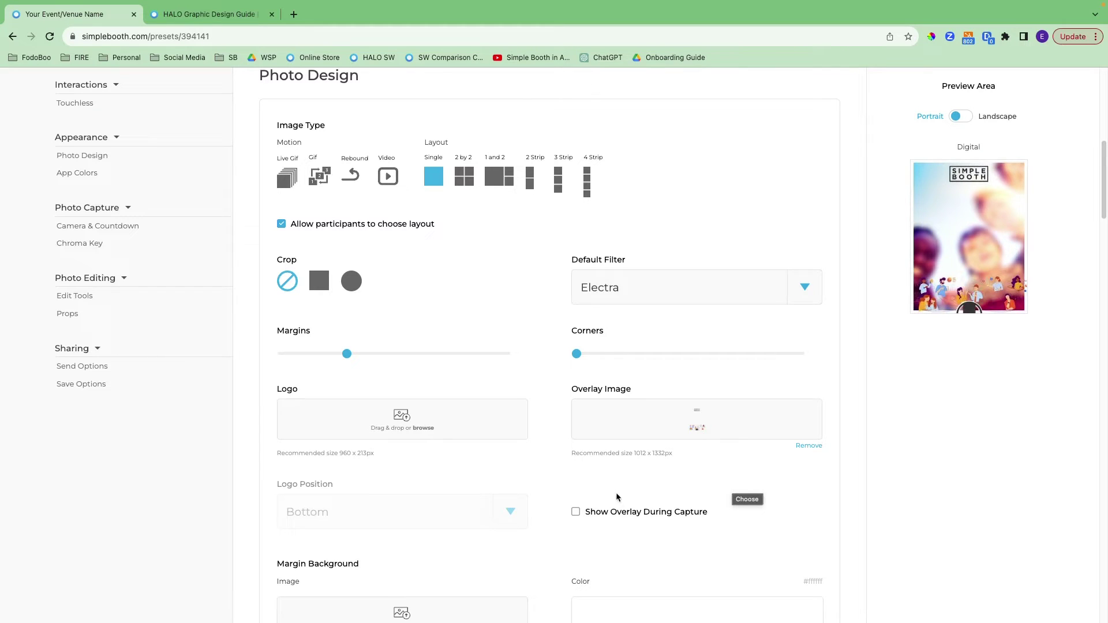
{"action": "scroll", "coordinate": [615, 492], "scroll_direction": "down", "scroll_amount": 1}
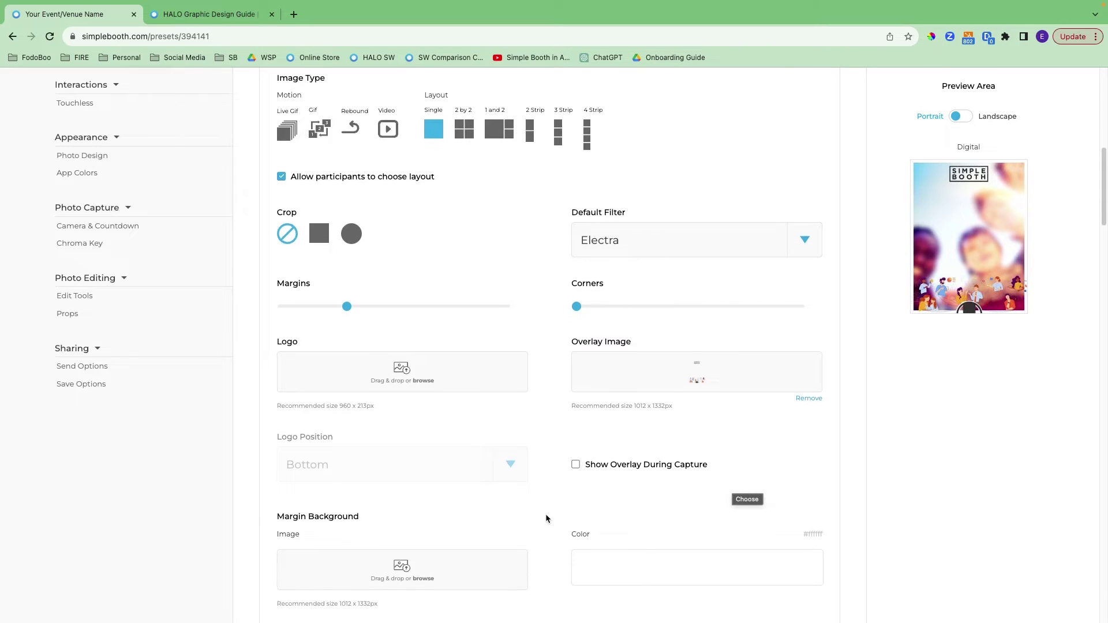
{"action": "scroll", "coordinate": [547, 518], "scroll_direction": "down", "scroll_amount": 2}
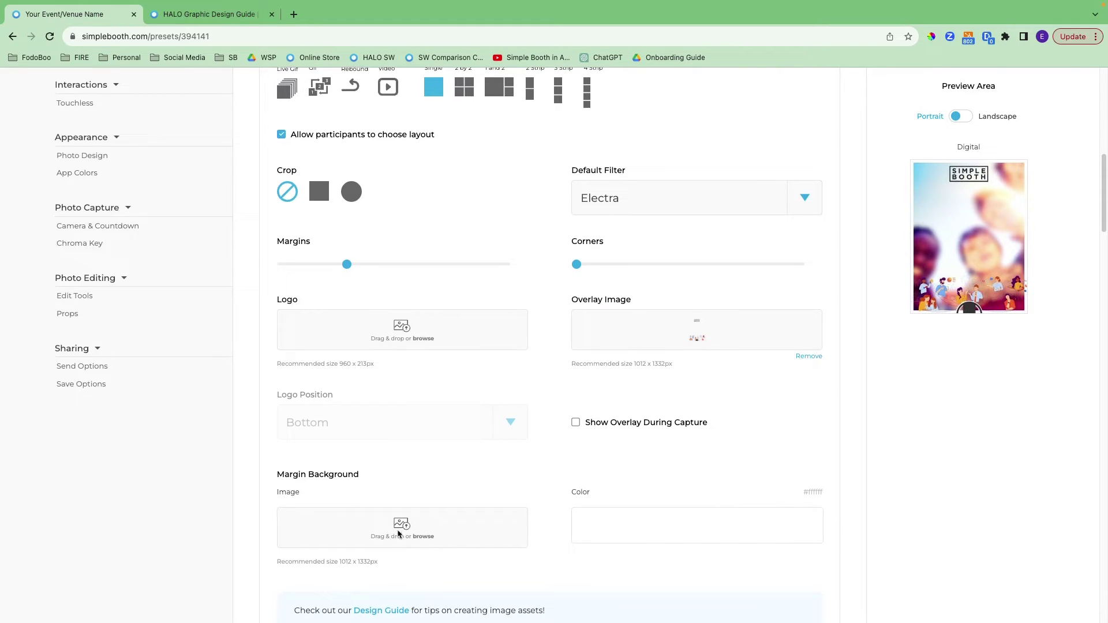
- Upload margins example.png as the margin background image
{"action": "left_click", "coordinate": [398, 534]}
{"action": "left_click", "coordinate": [455, 166]}
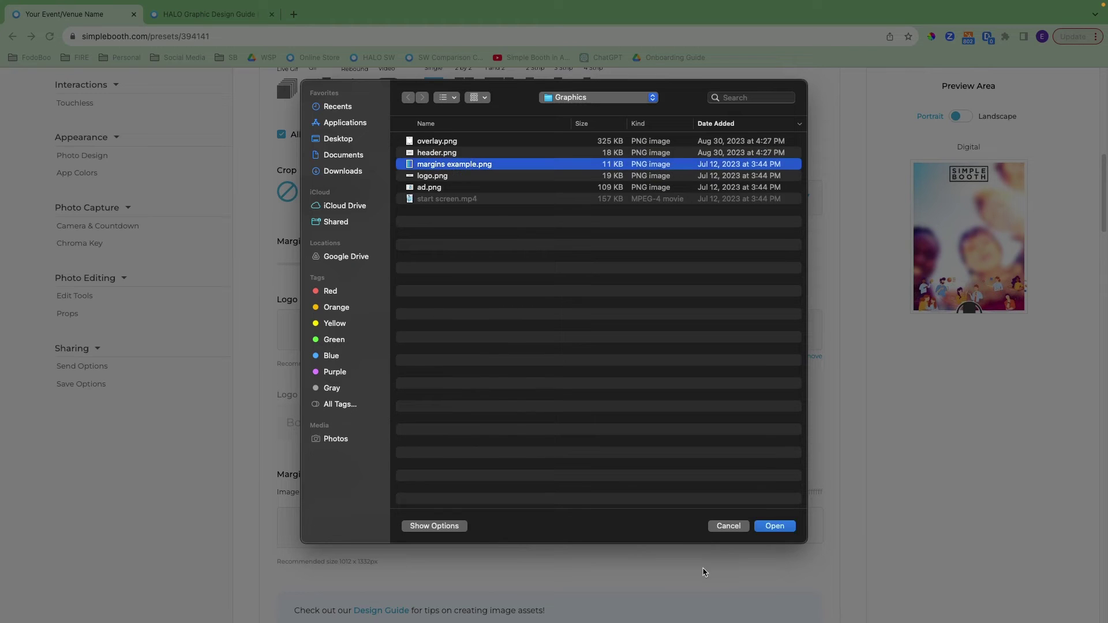
{"action": "left_click", "coordinate": [775, 526]}
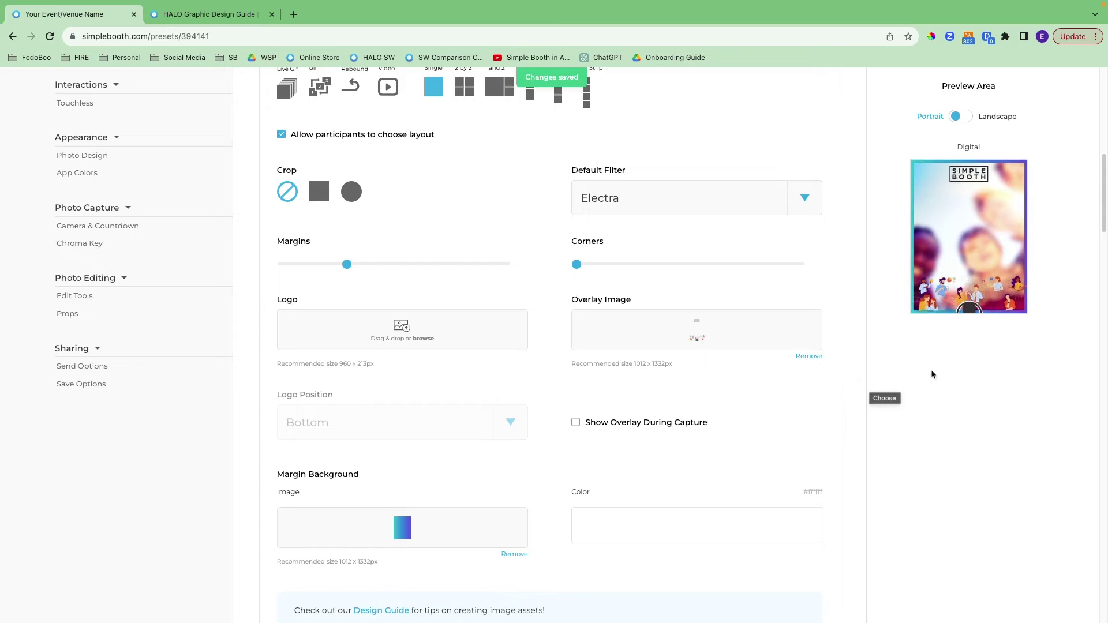
{"action": "scroll", "coordinate": [705, 466], "scroll_direction": "down", "scroll_amount": 2}
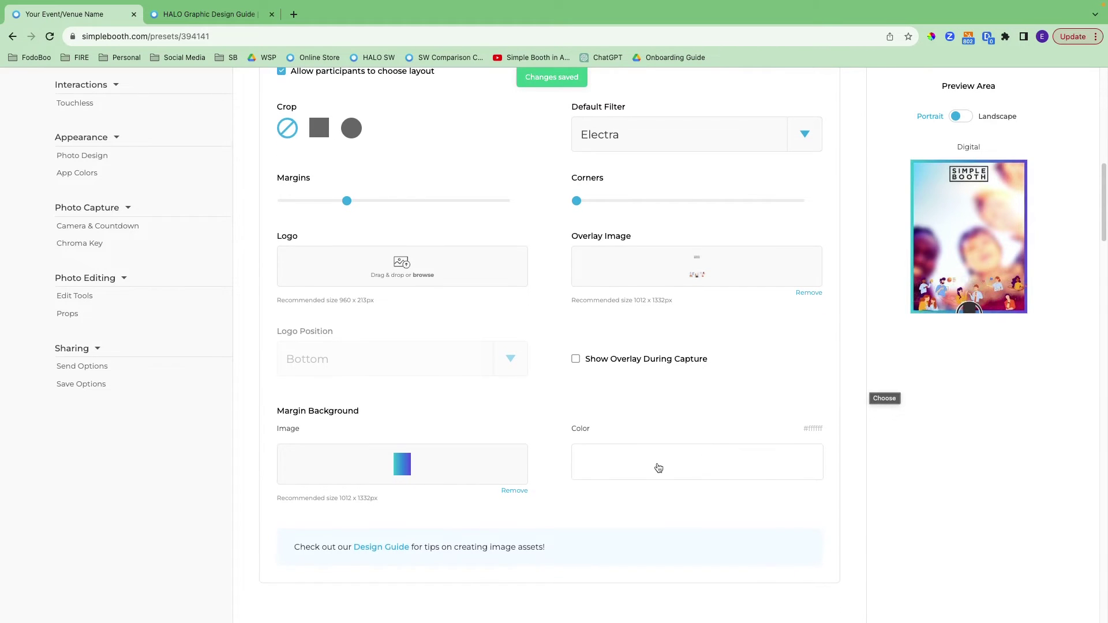
- Remove the margin background image and set the margin colour to black (#000000)
{"action": "left_click", "coordinate": [519, 491]}
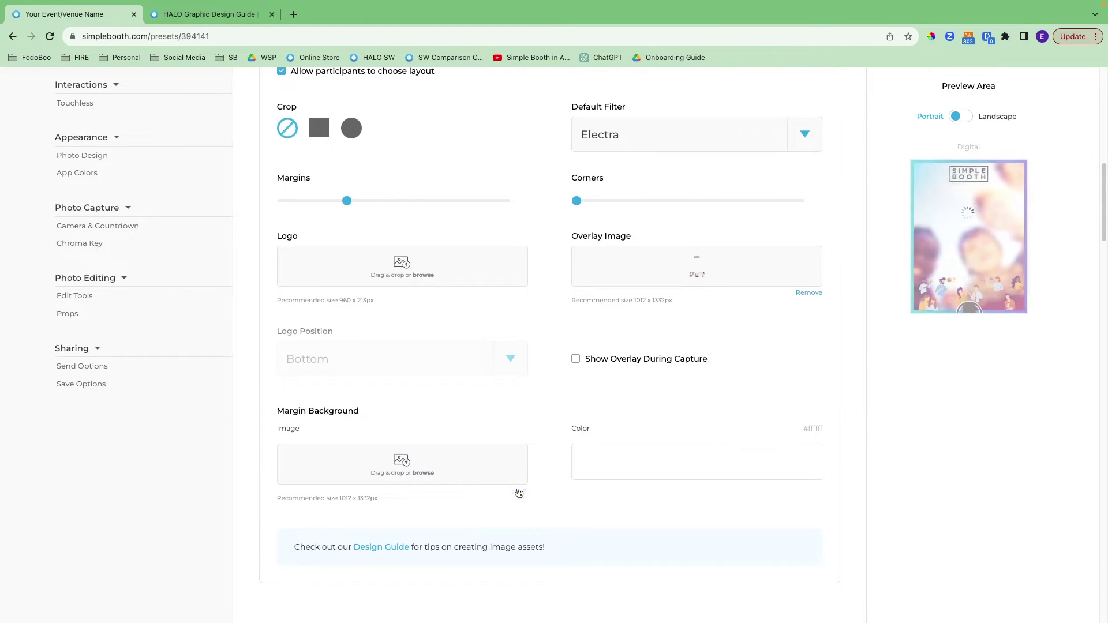
{"action": "left_click", "coordinate": [611, 459]}
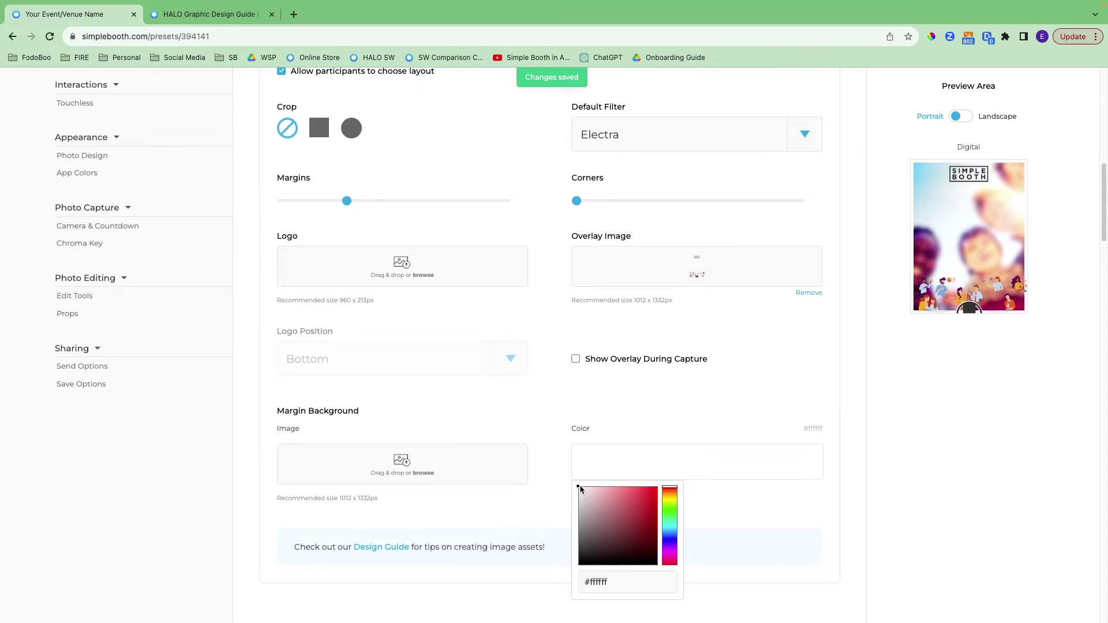
{"action": "left_click_drag", "start_coordinate": [580, 489], "coordinate": [687, 585]}
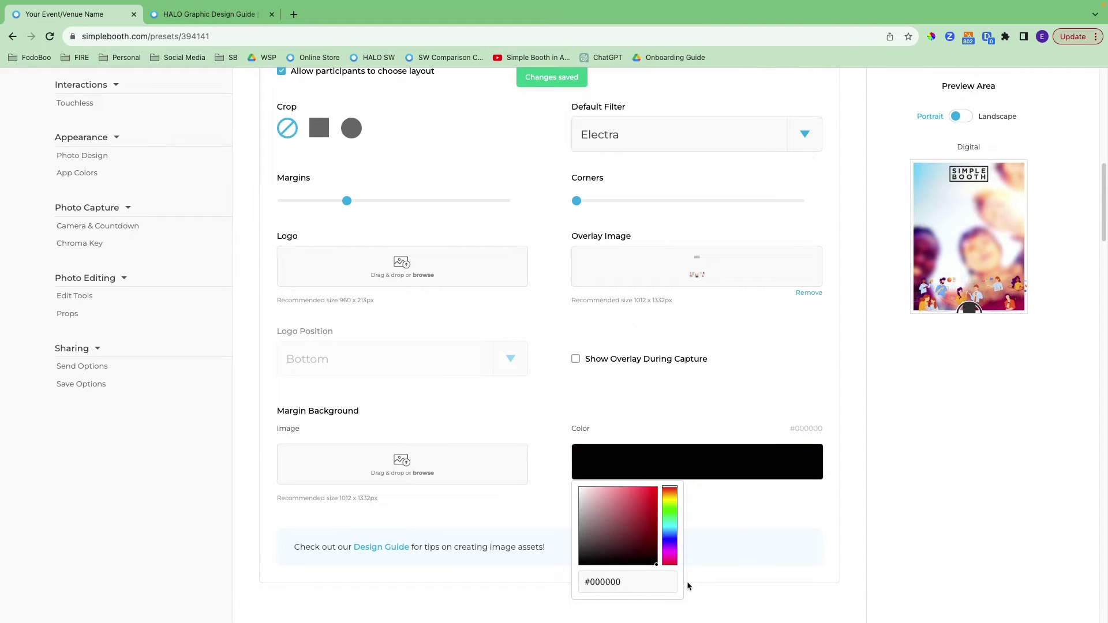
{"action": "left_click", "coordinate": [742, 497]}
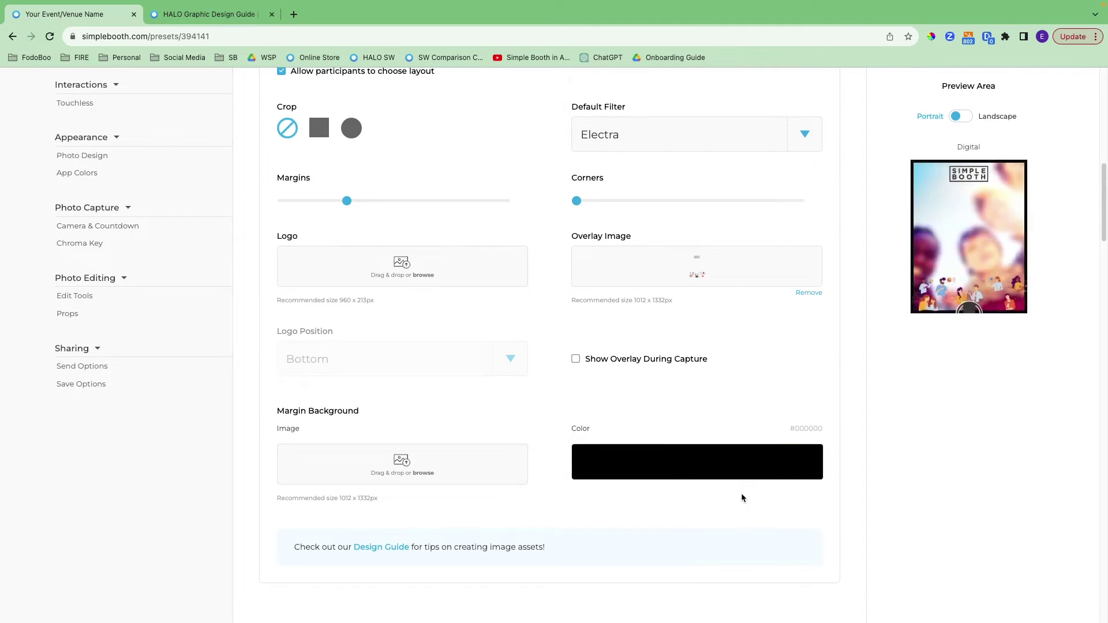
{"action": "left_click", "coordinate": [970, 259]}
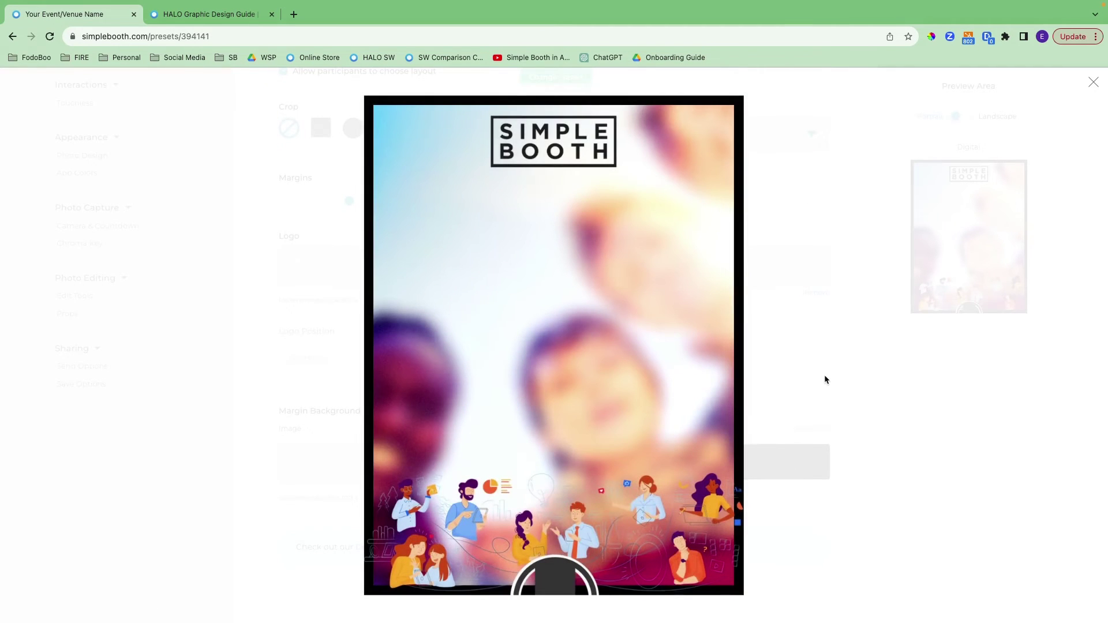
{"action": "right_click", "coordinate": [633, 362]}
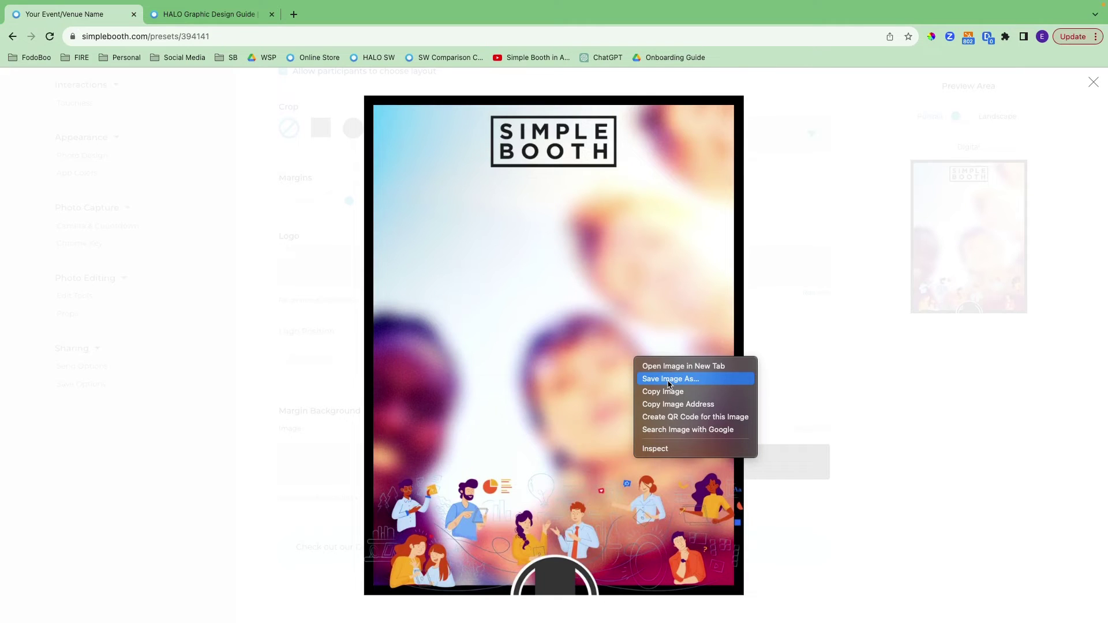
{"action": "left_click", "coordinate": [1091, 84]}
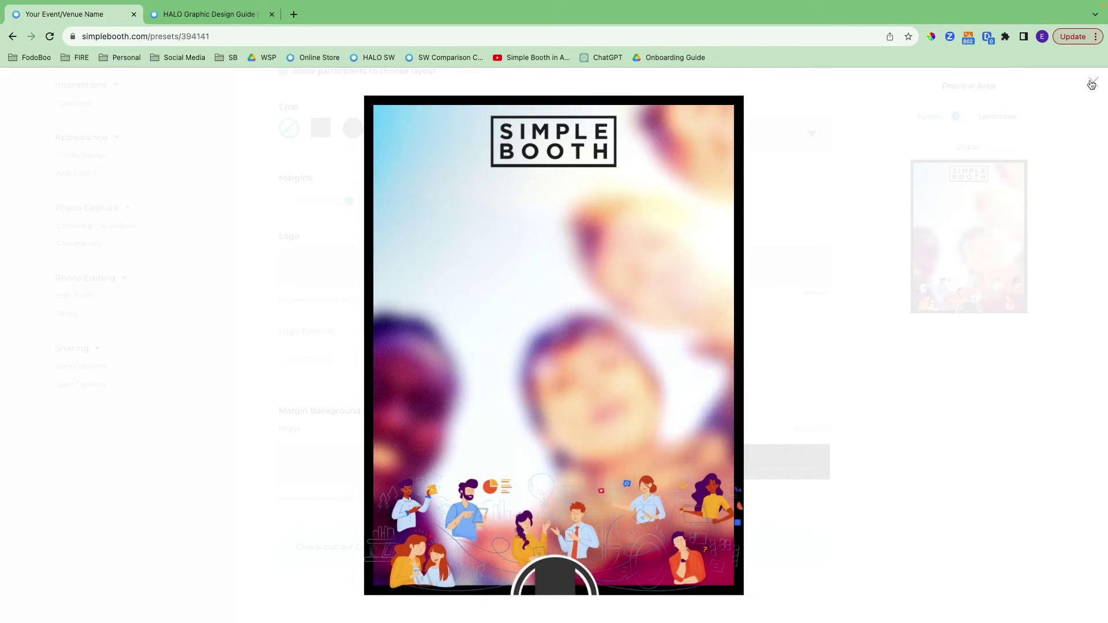
{"action": "left_click", "coordinate": [1091, 85]}
- Set the App Colors background colour to black (#000000)
{"action": "scroll", "coordinate": [875, 419], "scroll_direction": "down", "scroll_amount": 3}
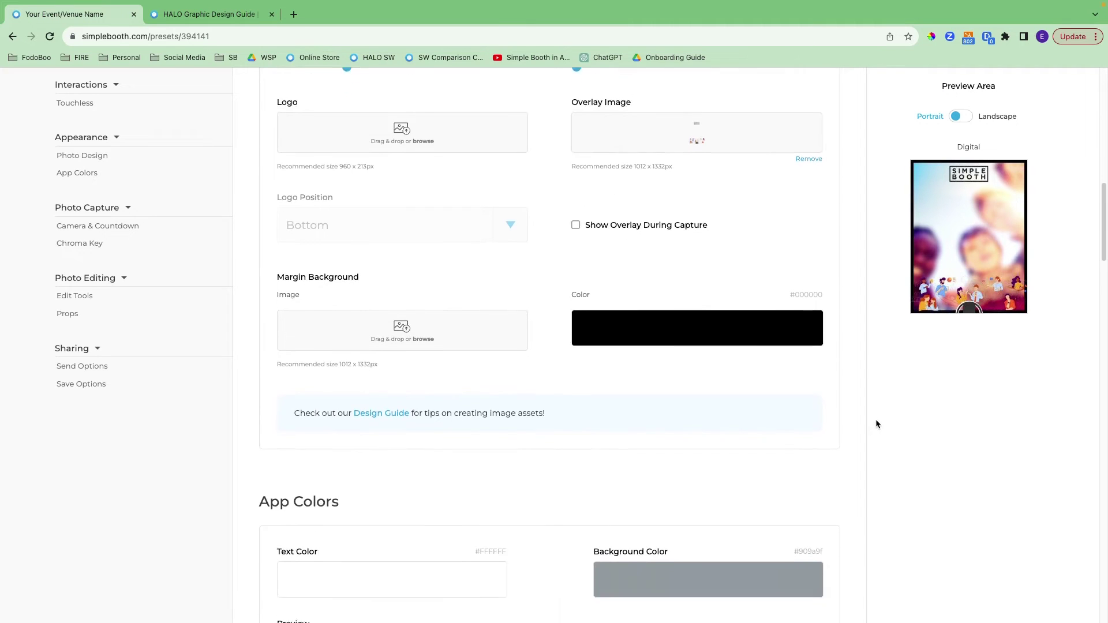
{"action": "scroll", "coordinate": [875, 419], "scroll_direction": "down", "scroll_amount": 4}
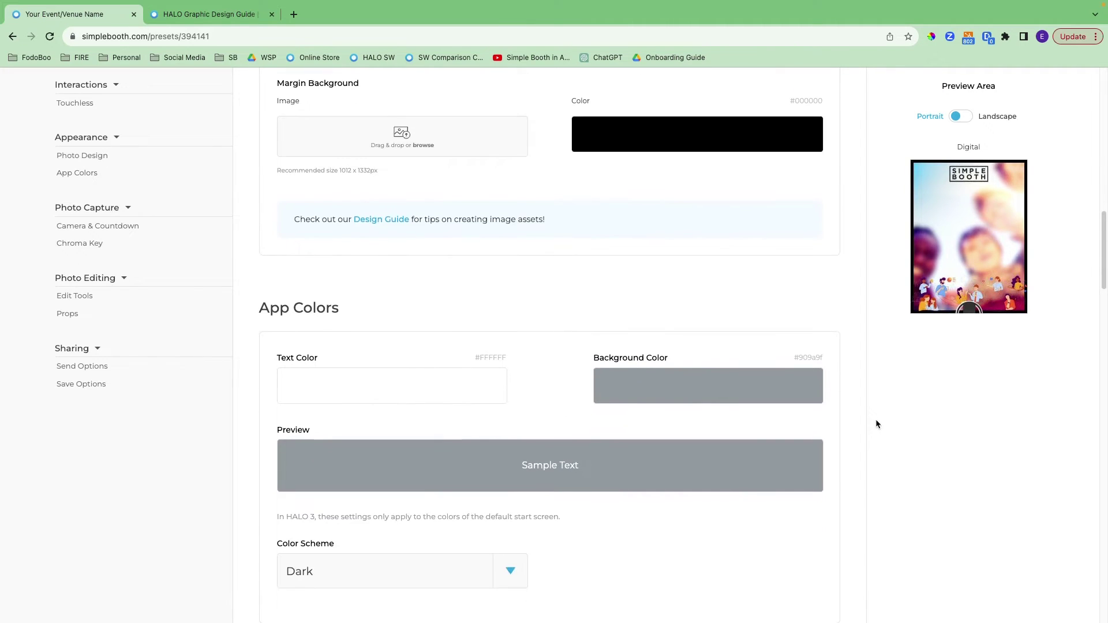
{"action": "scroll", "coordinate": [875, 424], "scroll_direction": "down", "scroll_amount": 1}
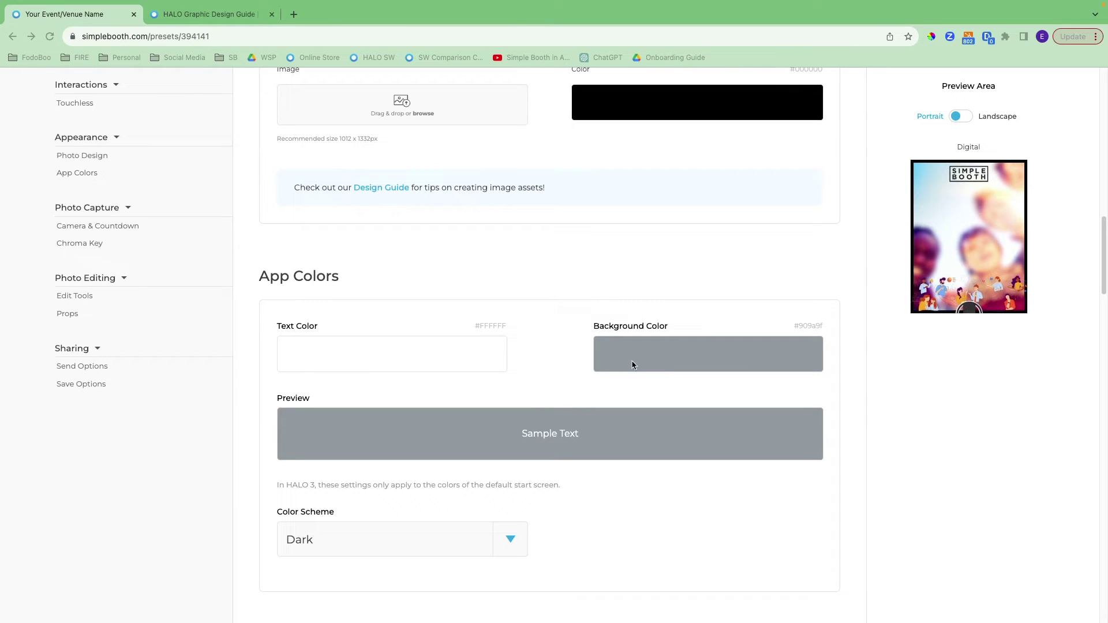
{"action": "left_click", "coordinate": [618, 353]}
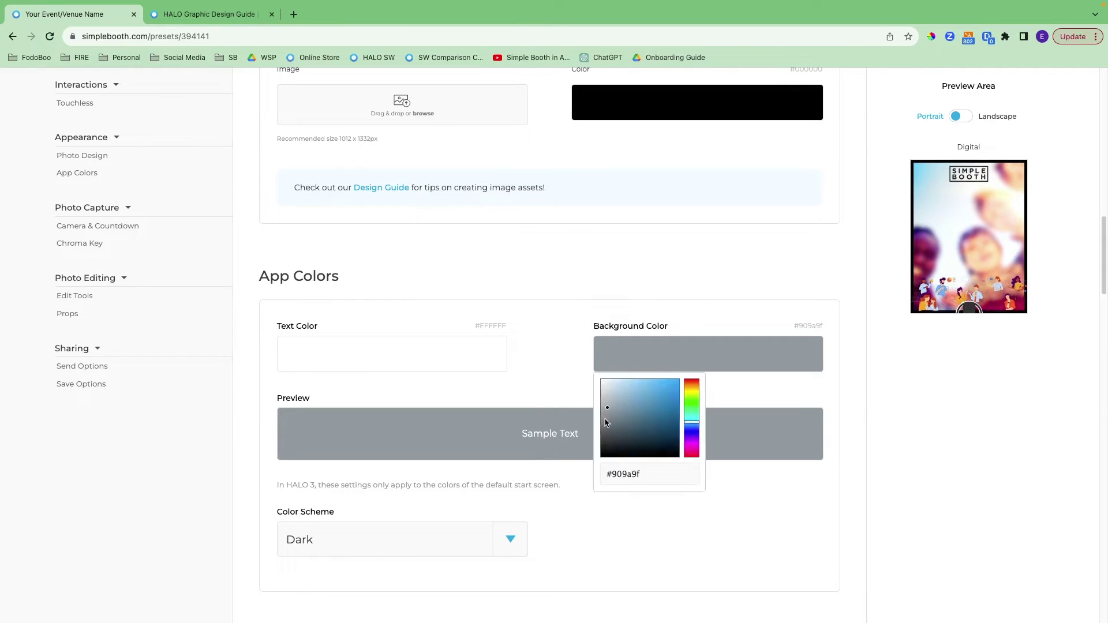
{"action": "left_click_drag", "start_coordinate": [607, 408], "coordinate": [701, 470]}
{"action": "left_click", "coordinate": [693, 548]}
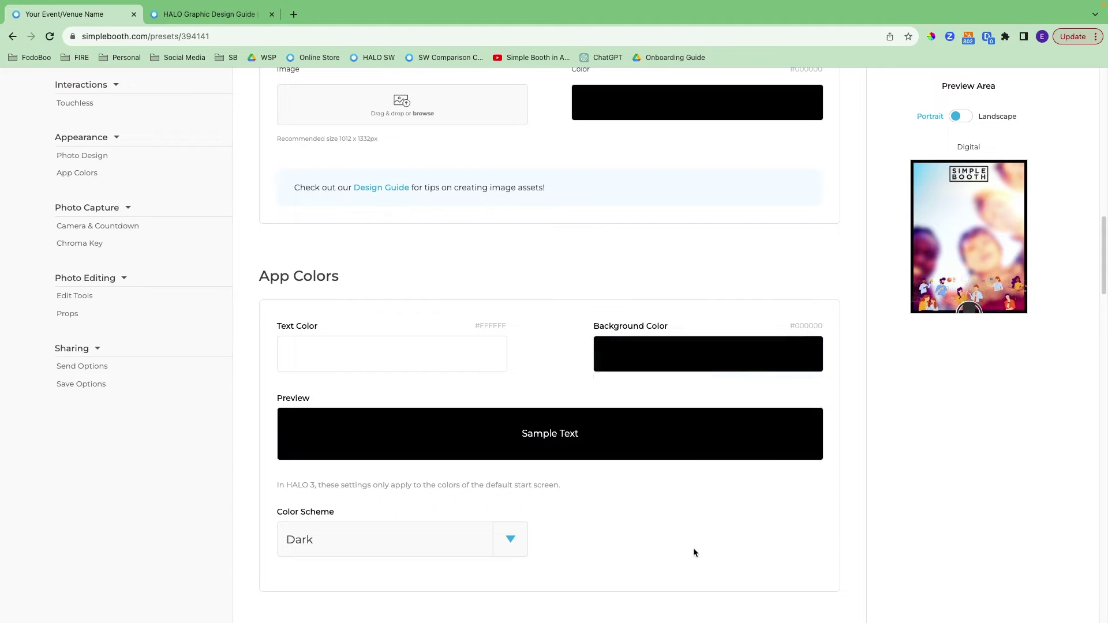
- Keep the app colour scheme set to Dark
{"action": "scroll", "coordinate": [604, 524], "scroll_direction": "down", "scroll_amount": 3}
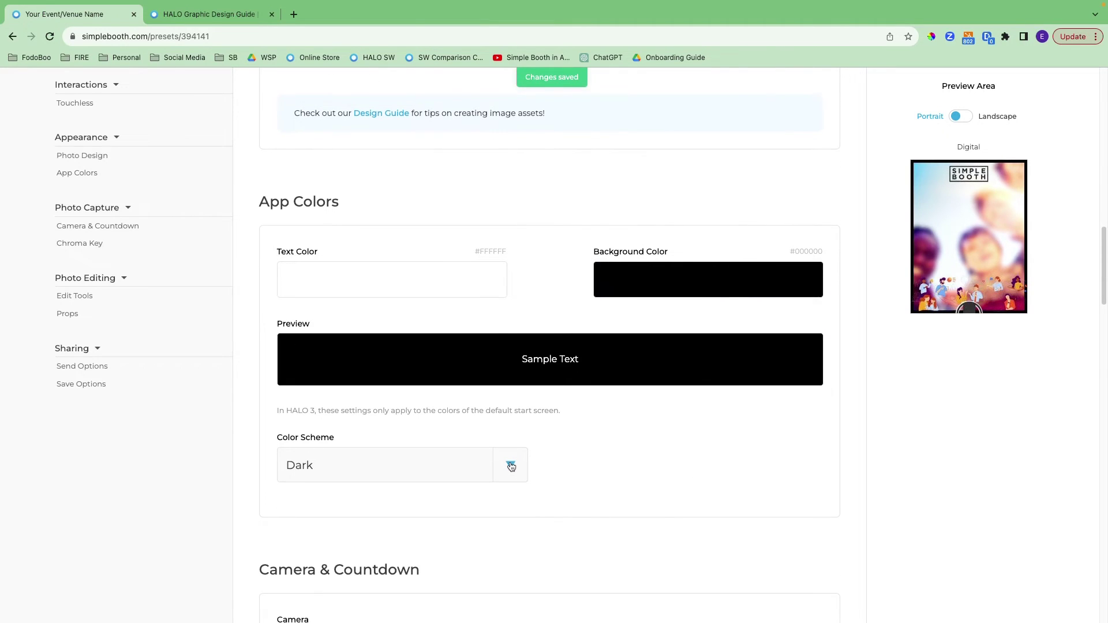
{"action": "left_click", "coordinate": [511, 466]}
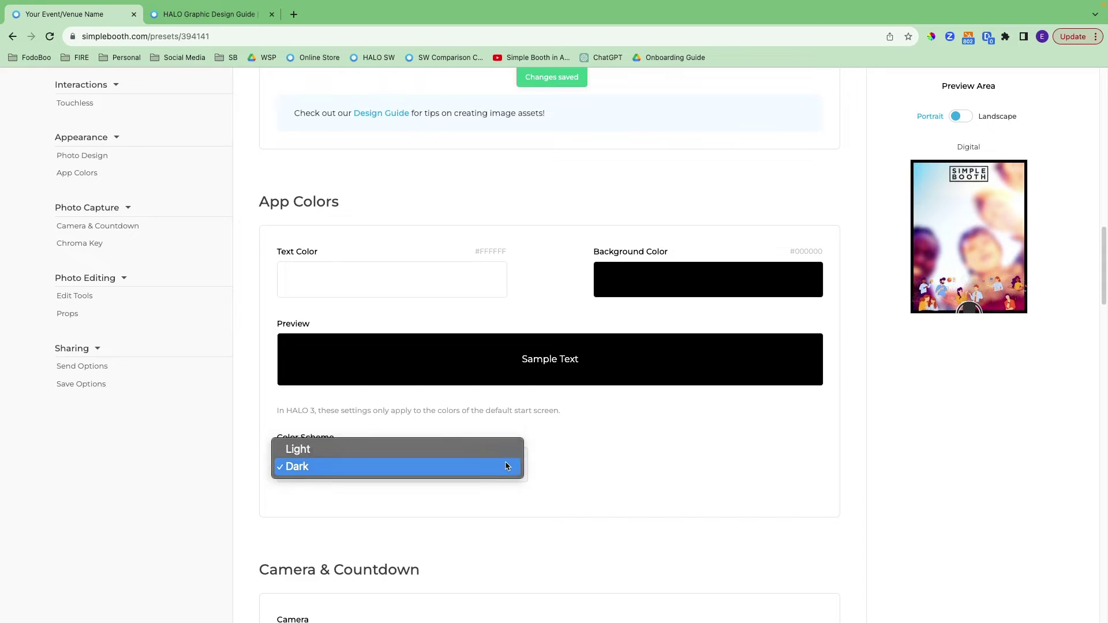
{"action": "left_click", "coordinate": [605, 469]}
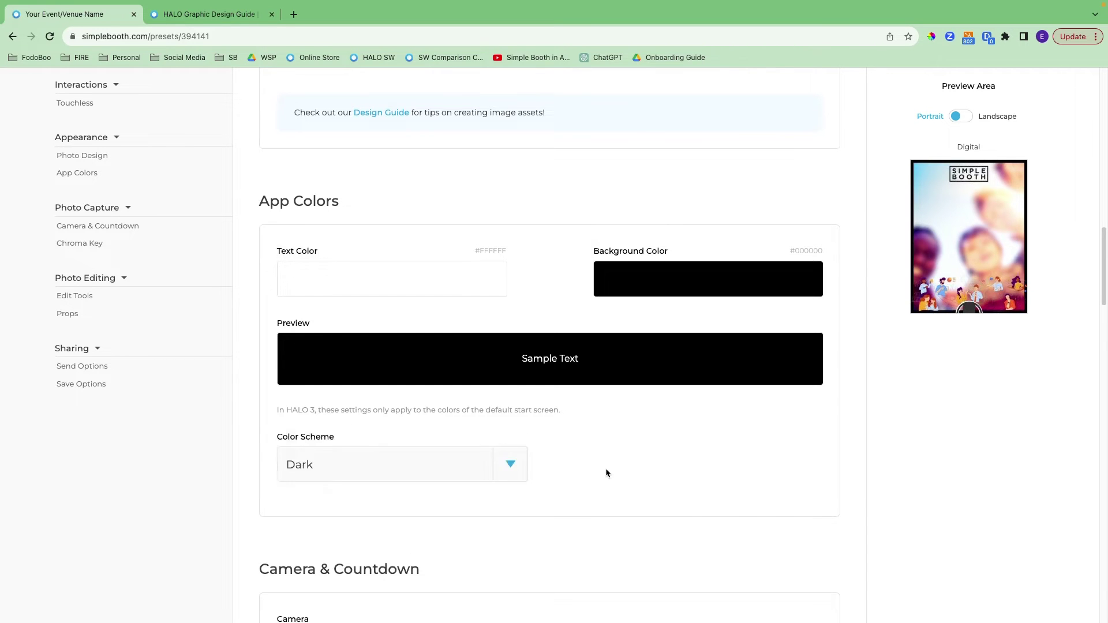
{"action": "scroll", "coordinate": [605, 468], "scroll_direction": "down", "scroll_amount": 5}
{"action": "scroll", "coordinate": [604, 470], "scroll_direction": "down", "scroll_amount": 1}
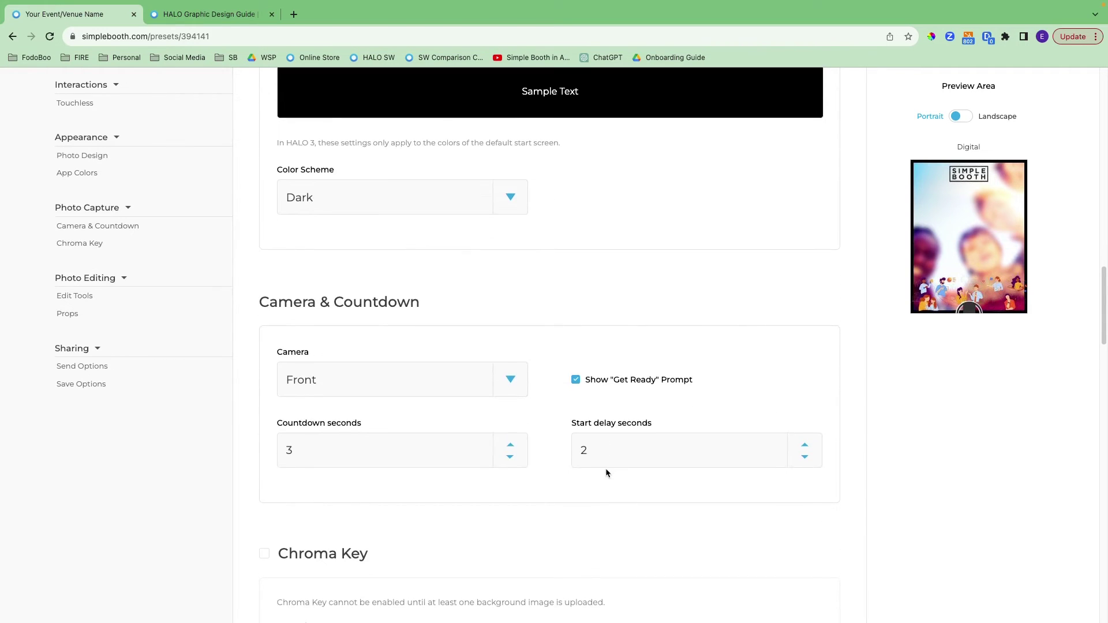
{"action": "left_click", "coordinate": [511, 379]}
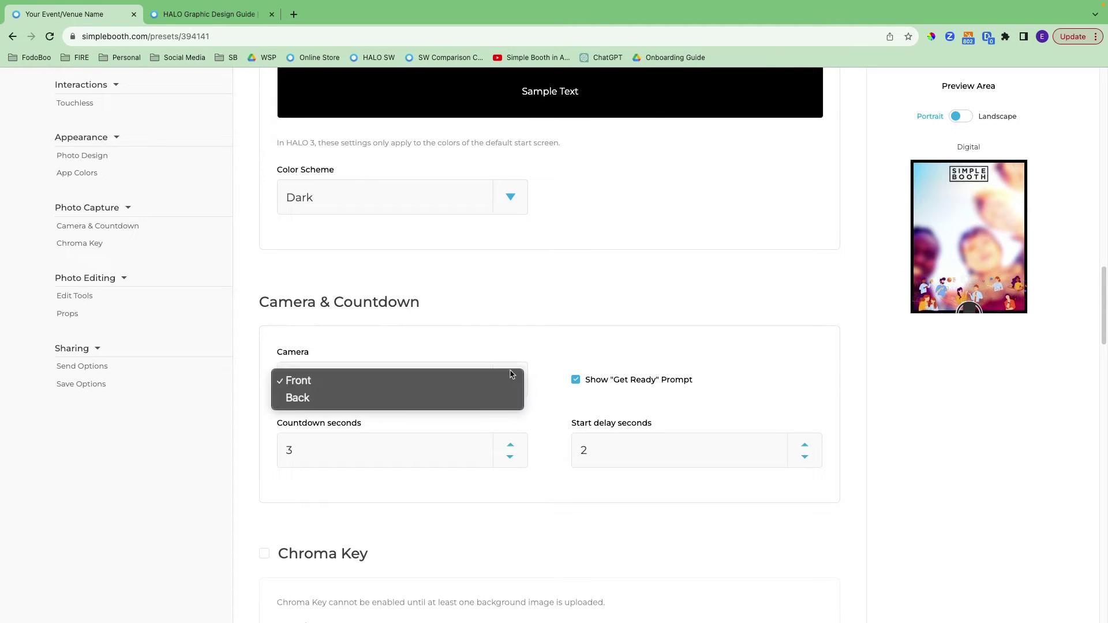
{"action": "left_click", "coordinate": [528, 341]}
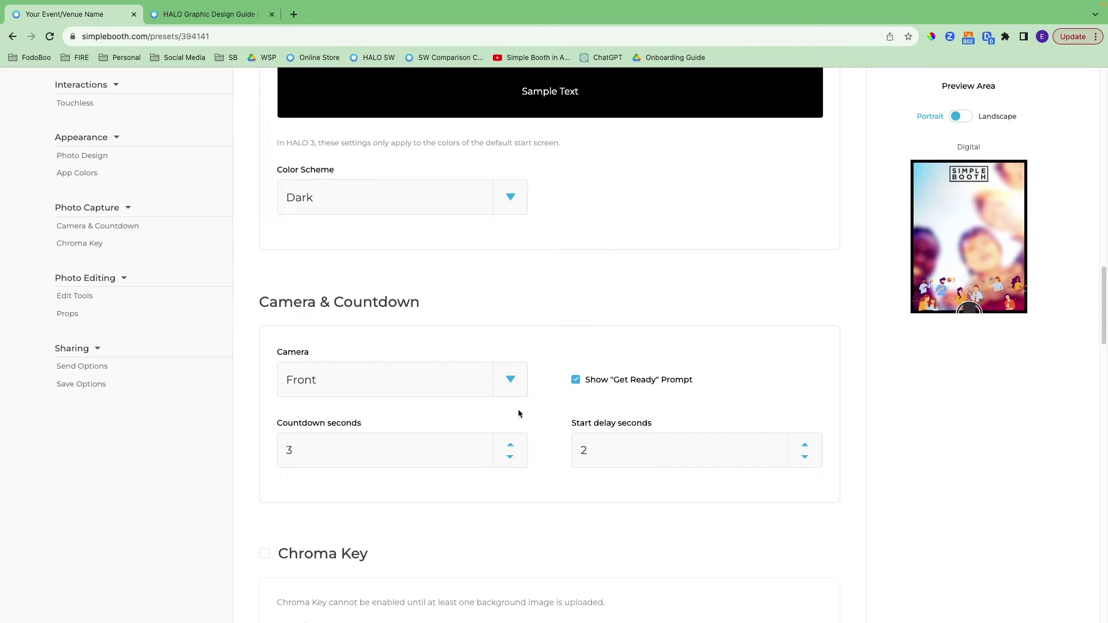
{"action": "scroll", "coordinate": [512, 500], "scroll_direction": "down", "scroll_amount": 5}
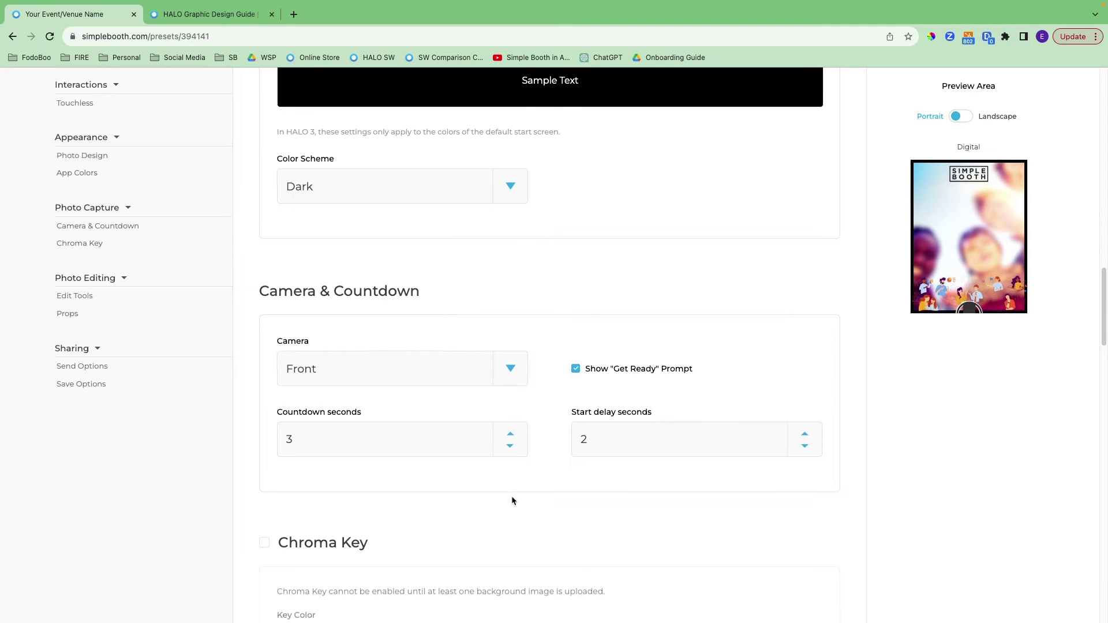
{"action": "scroll", "coordinate": [512, 499], "scroll_direction": "down", "scroll_amount": 1}
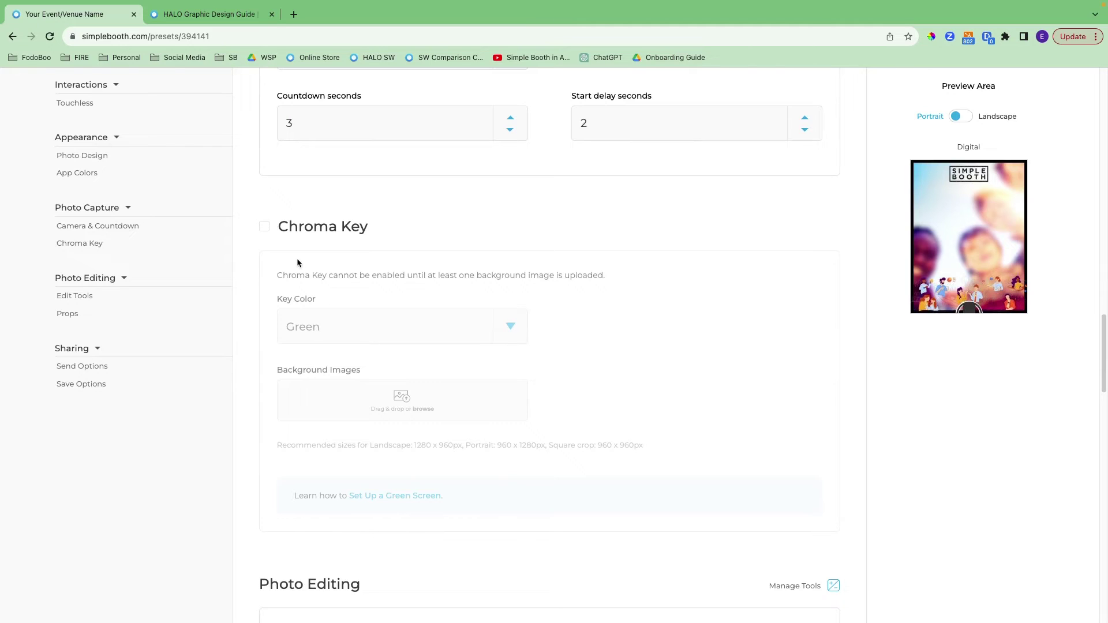
- Enable Chroma Key and load margins example.png as its background image
{"action": "left_click", "coordinate": [264, 229]}
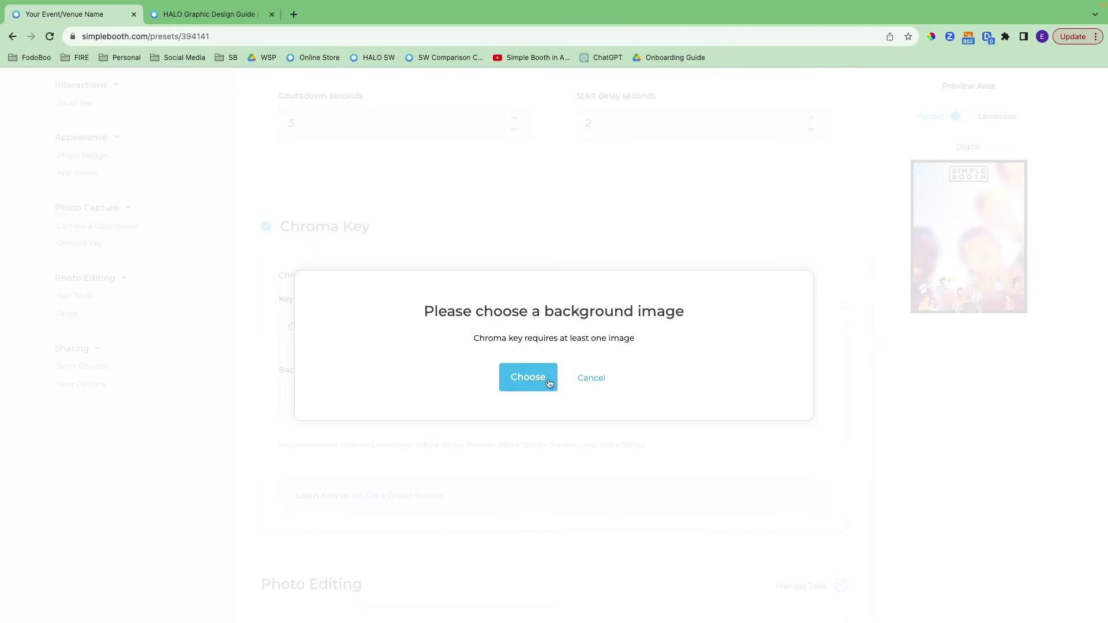
{"action": "left_click", "coordinate": [590, 379]}
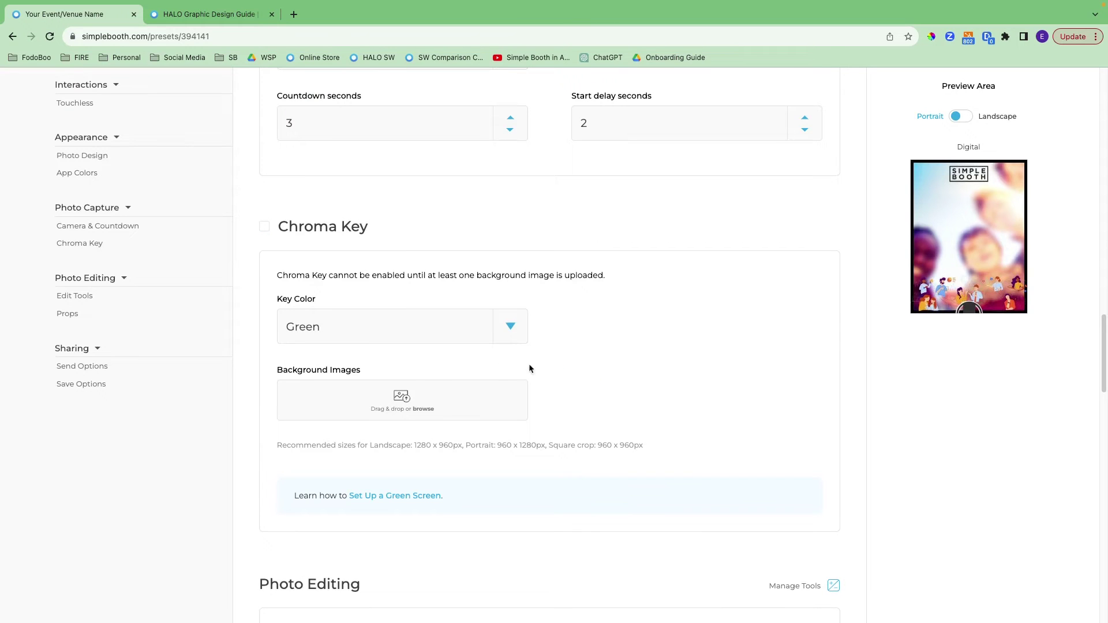
{"action": "left_click", "coordinate": [266, 230]}
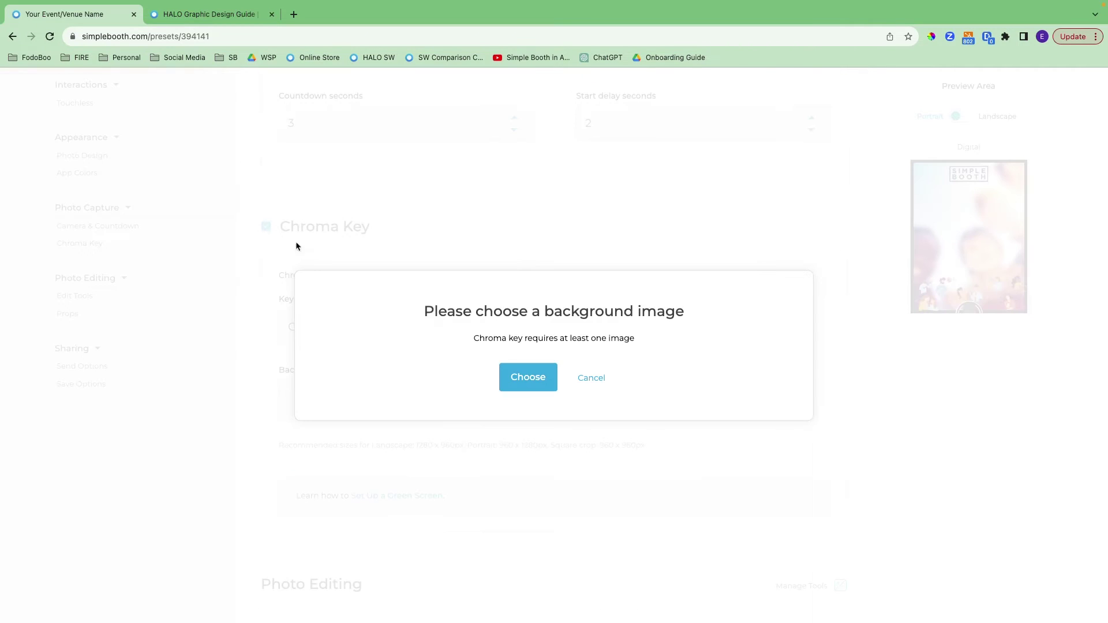
{"action": "left_click", "coordinate": [536, 378]}
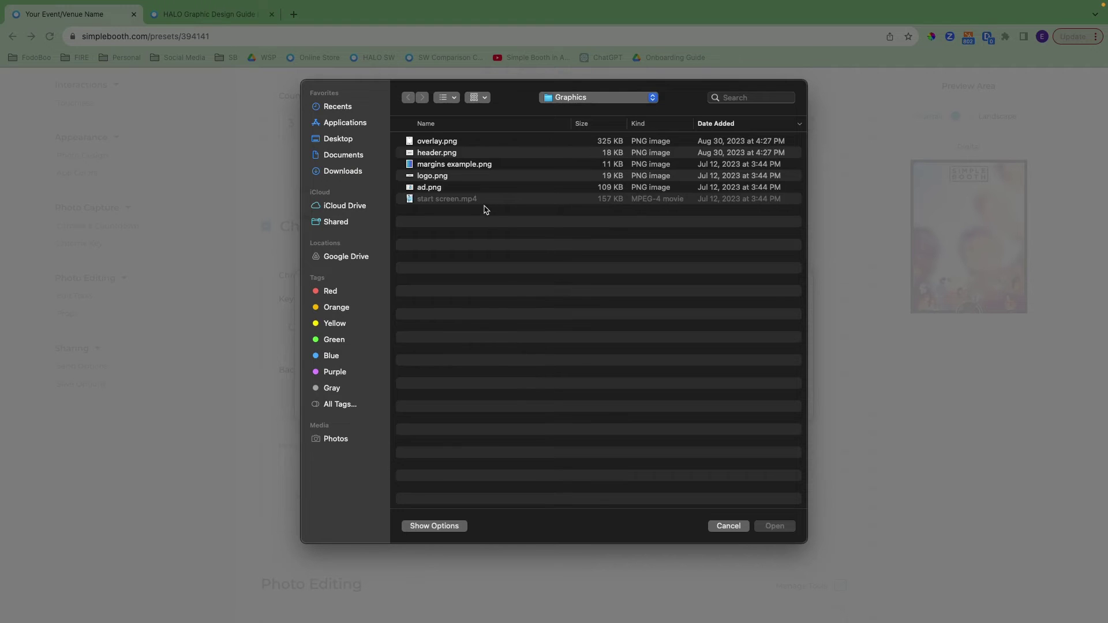
{"action": "left_click", "coordinate": [460, 167]}
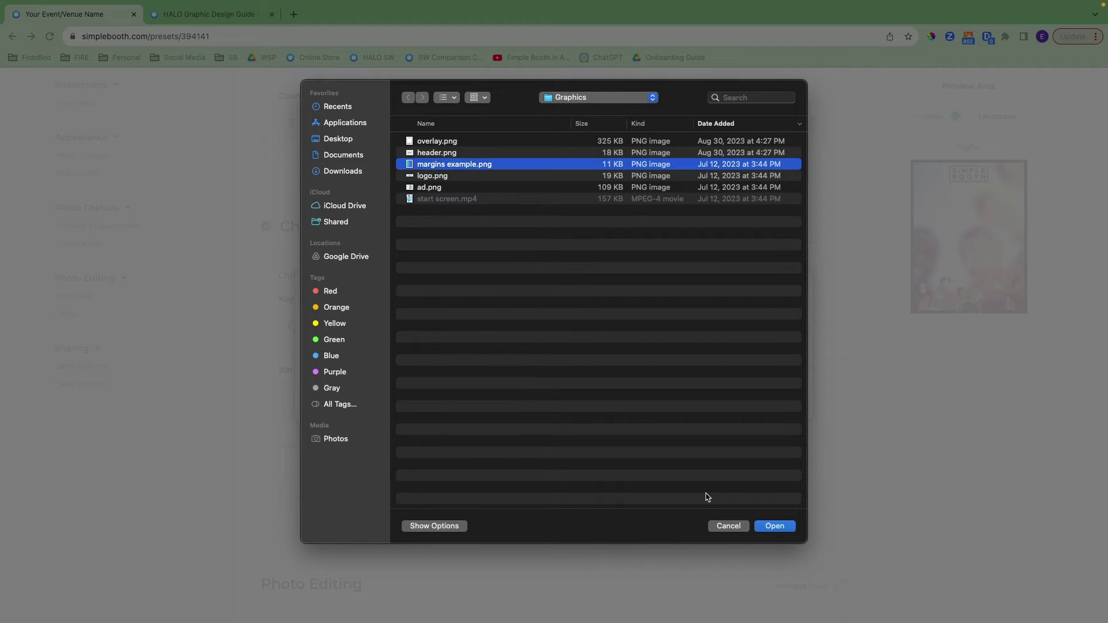
{"action": "left_click", "coordinate": [776, 526]}
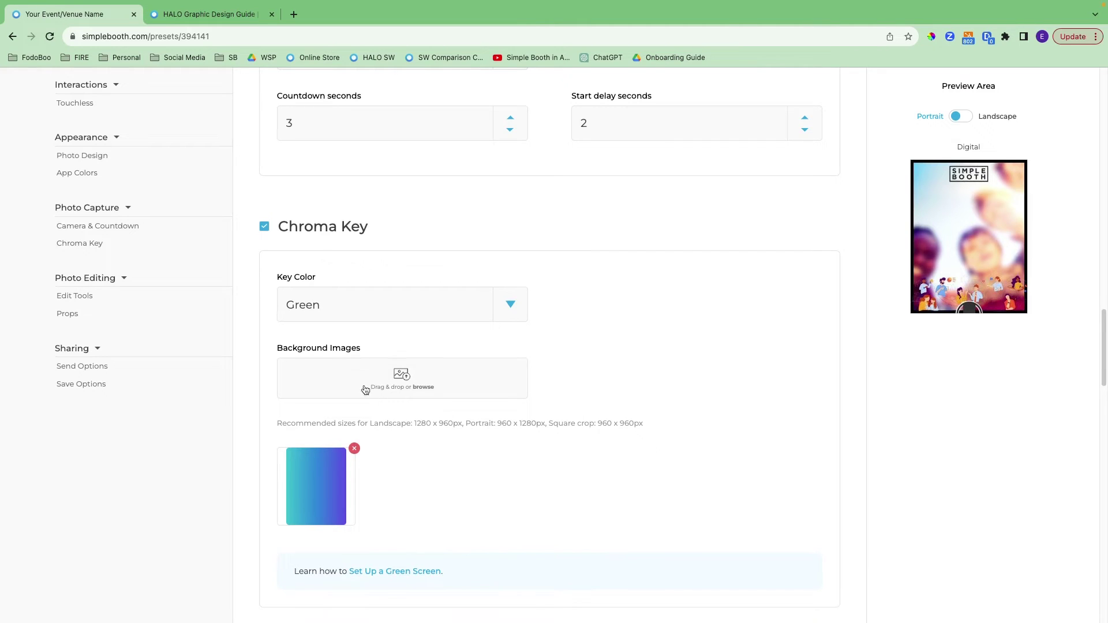
- Keep Green as the key colour, then switch Chroma Key off
{"action": "left_click", "coordinate": [515, 308]}
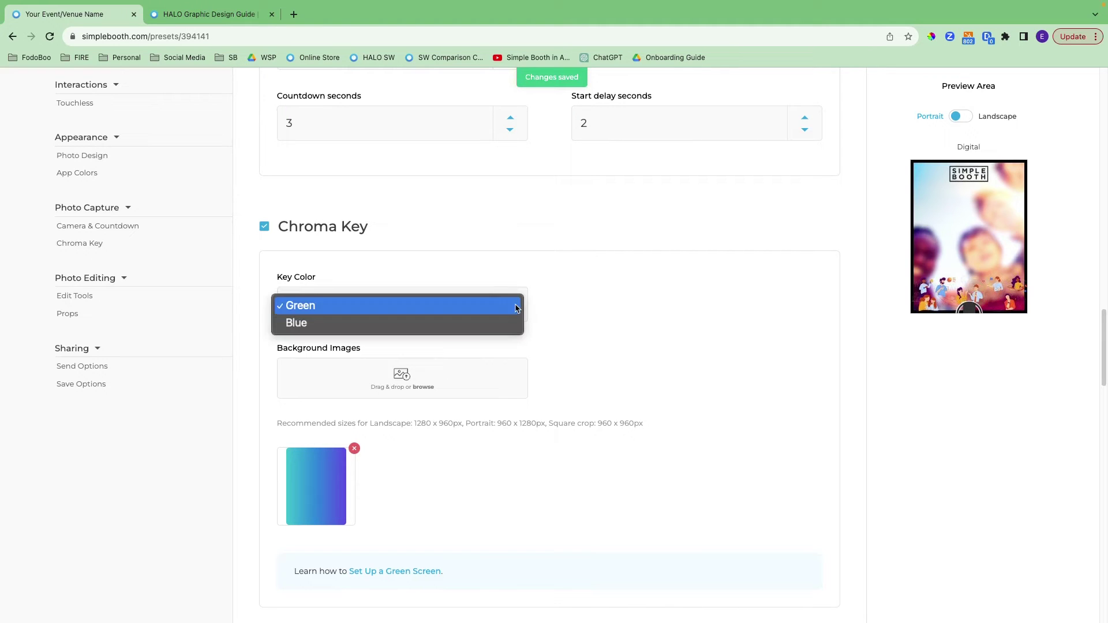
{"action": "left_click", "coordinate": [579, 306]}
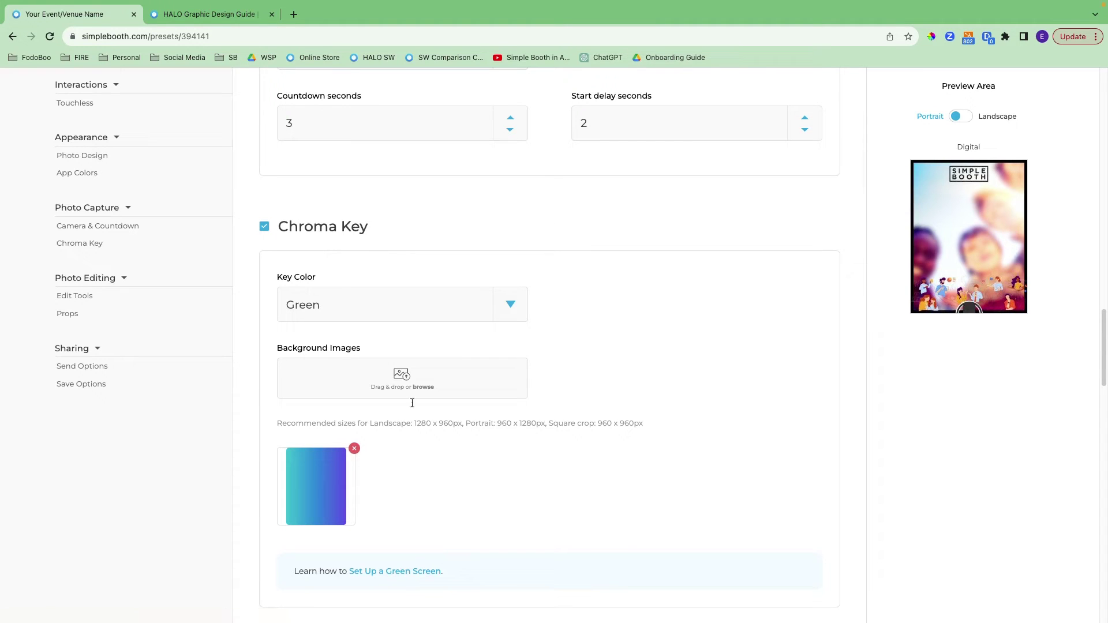
{"action": "left_click", "coordinate": [264, 226]}
- Make Filters and Props the active editing tools in Manage Tools and save the list
{"action": "scroll", "coordinate": [456, 526], "scroll_direction": "down", "scroll_amount": 5}
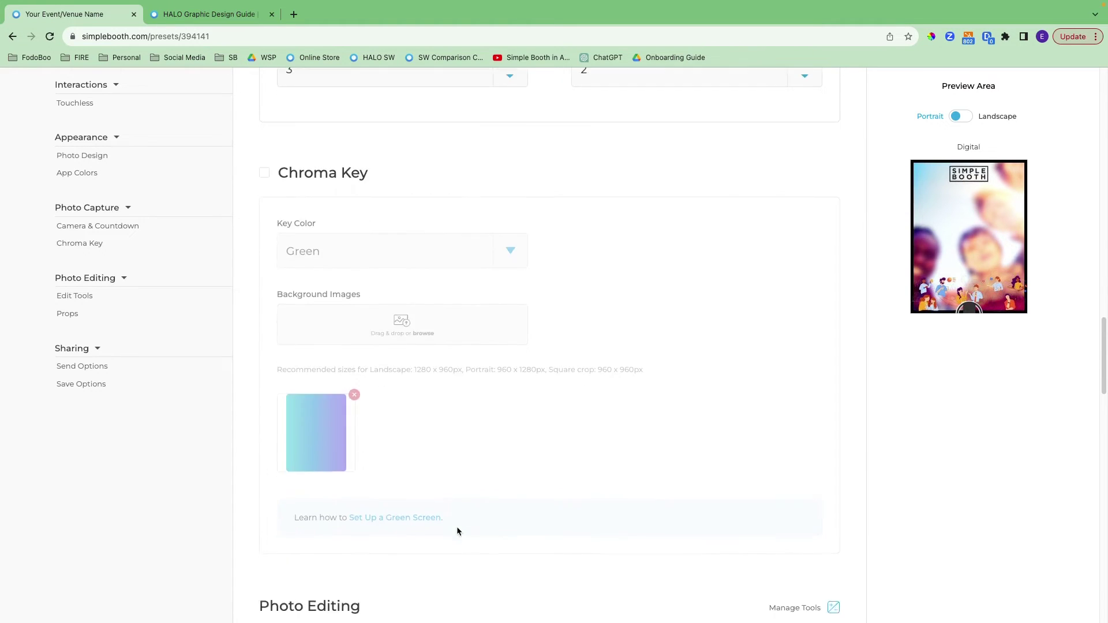
{"action": "scroll", "coordinate": [457, 531], "scroll_direction": "down", "scroll_amount": 1}
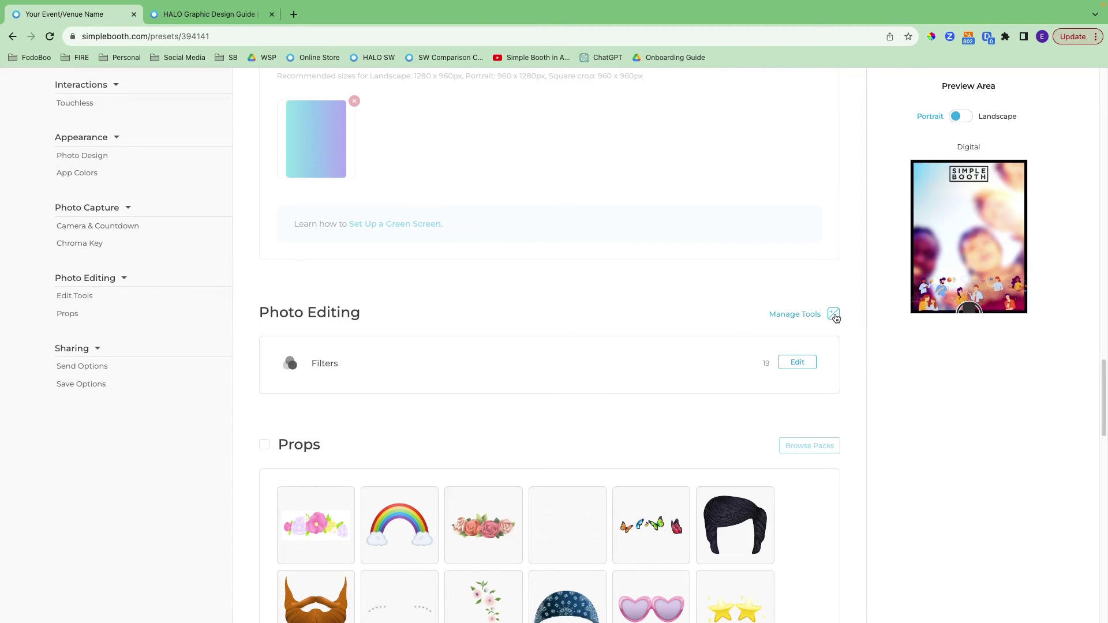
{"action": "left_click", "coordinate": [834, 315]}
{"action": "left_click", "coordinate": [697, 292]}
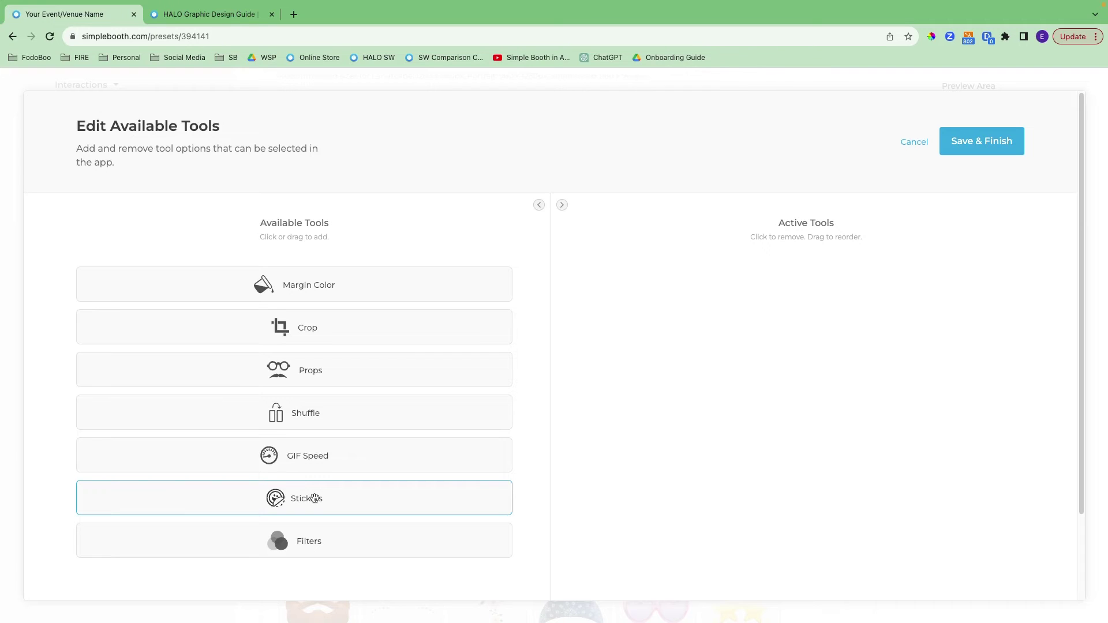
{"action": "left_click", "coordinate": [336, 535]}
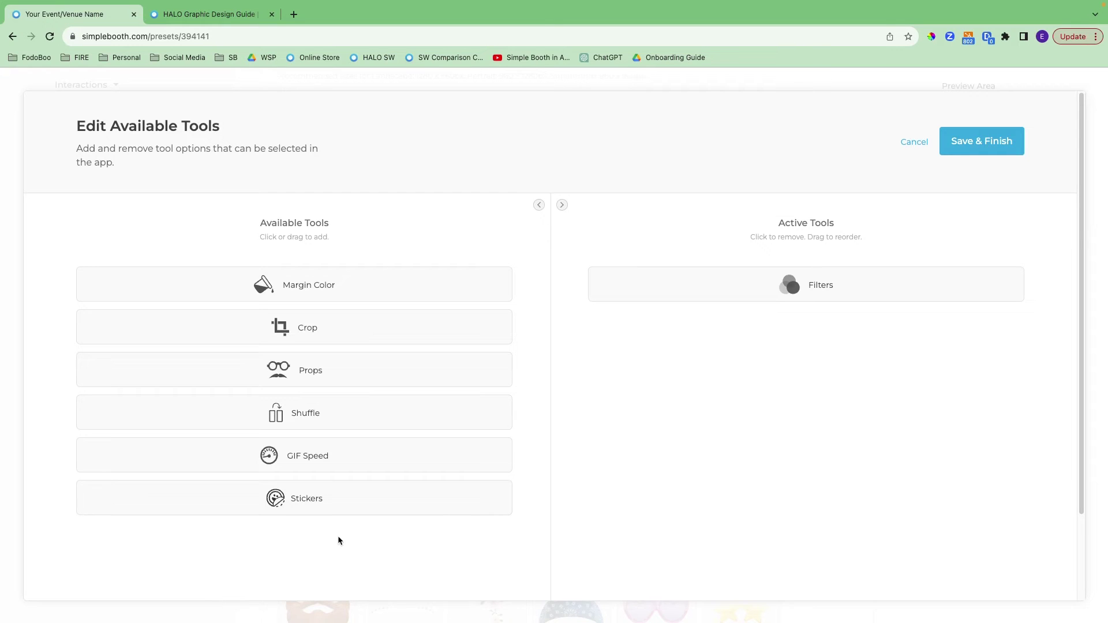
{"action": "left_click", "coordinate": [379, 371]}
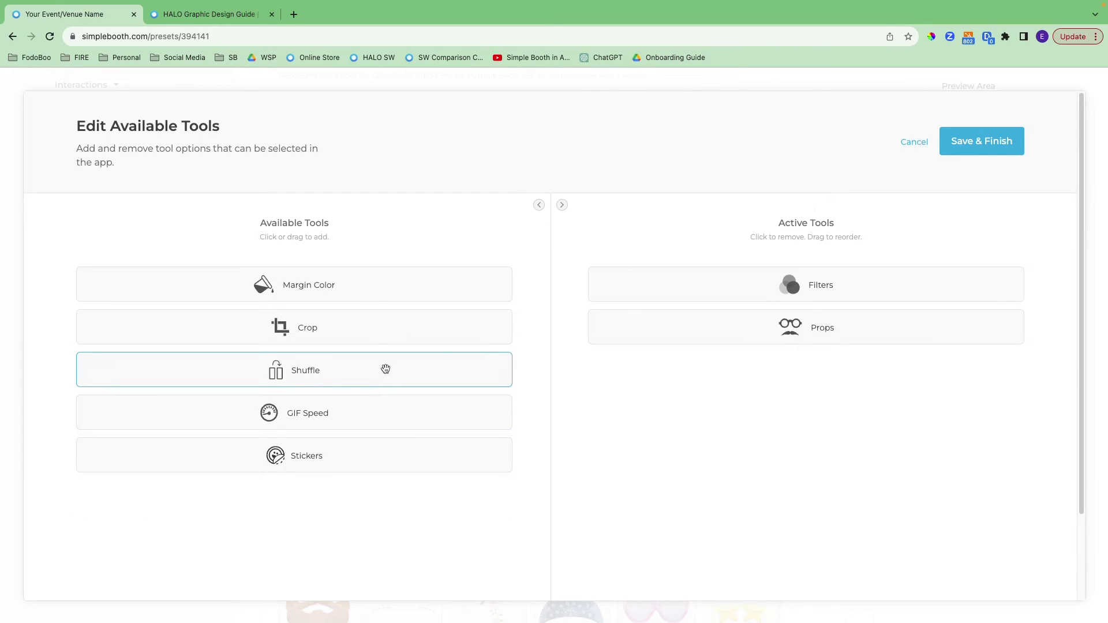
{"action": "left_click", "coordinate": [974, 144]}
{"action": "scroll", "coordinate": [608, 415], "scroll_direction": "down", "scroll_amount": 4}
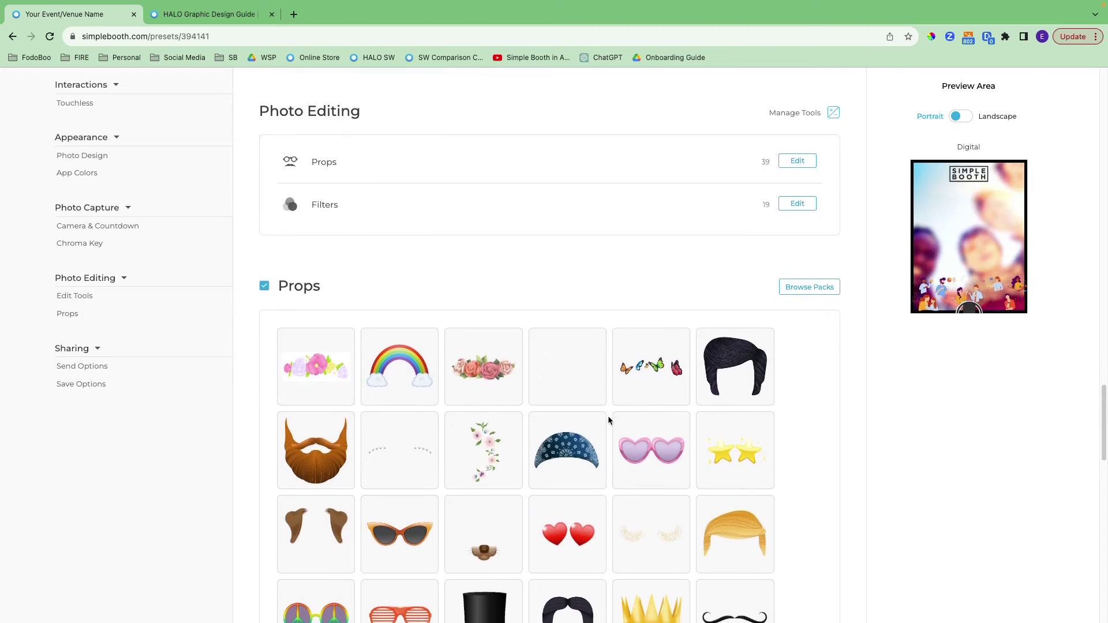
{"action": "left_click", "coordinate": [820, 253]}
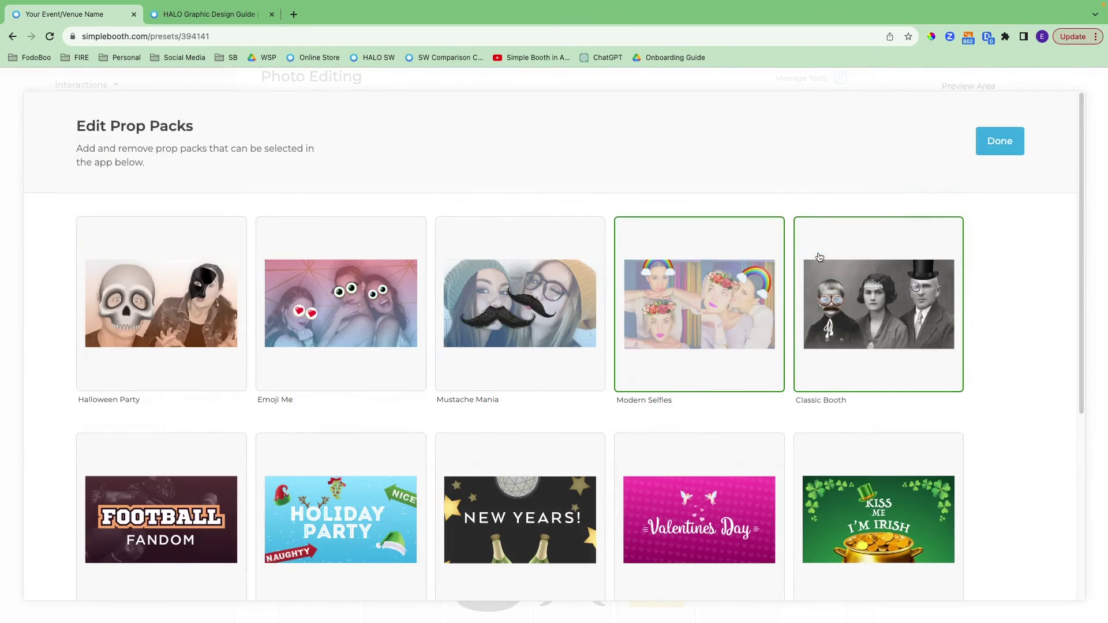
{"action": "scroll", "coordinate": [768, 403], "scroll_direction": "down", "scroll_amount": 4}
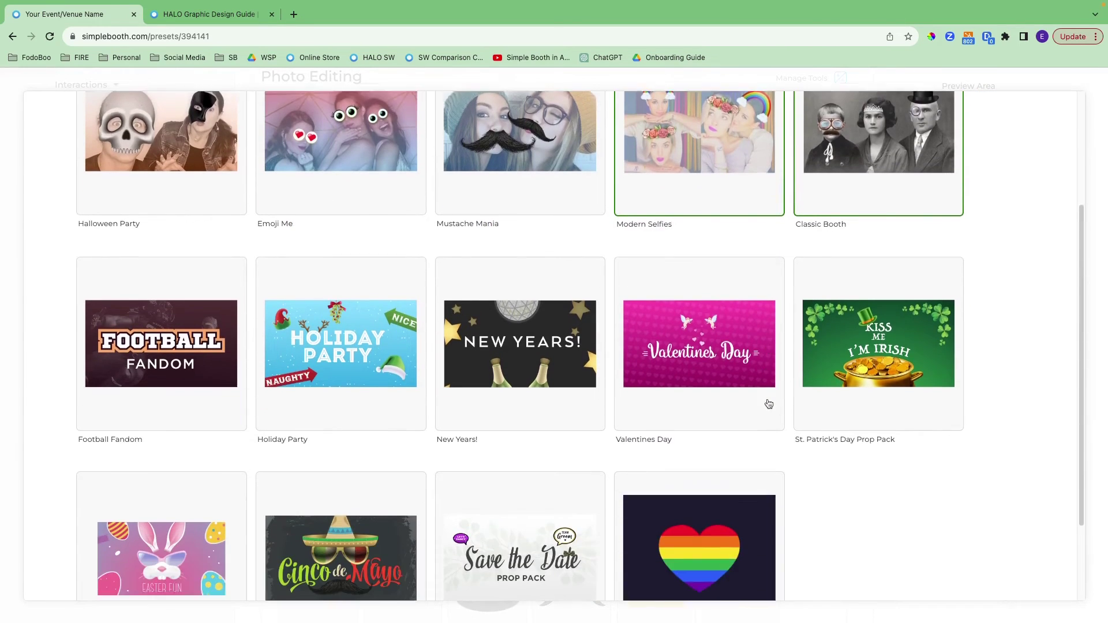
{"action": "scroll", "coordinate": [768, 403], "scroll_direction": "up", "scroll_amount": 5}
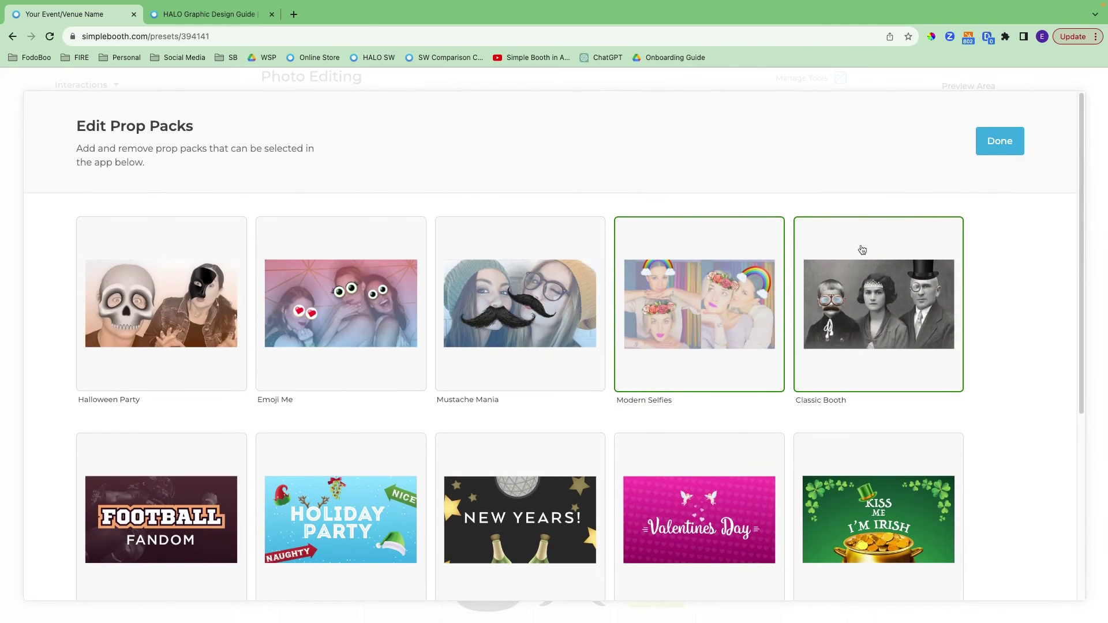
{"action": "left_click", "coordinate": [998, 150]}
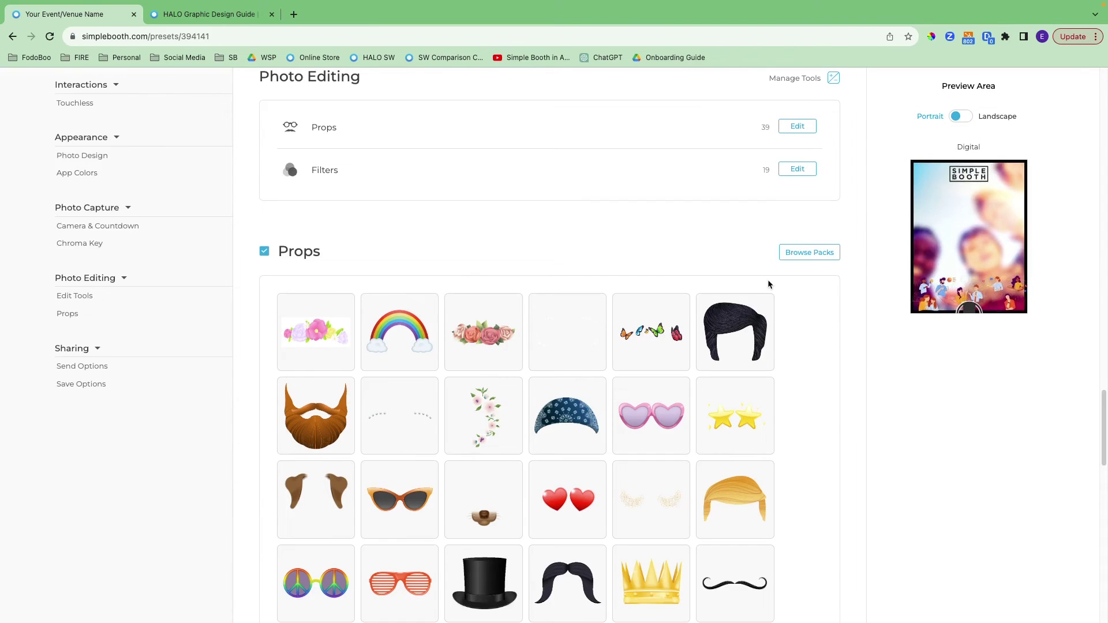
{"action": "scroll", "coordinate": [767, 280], "scroll_direction": "up", "scroll_amount": 1}
{"action": "left_click", "coordinate": [797, 166]}
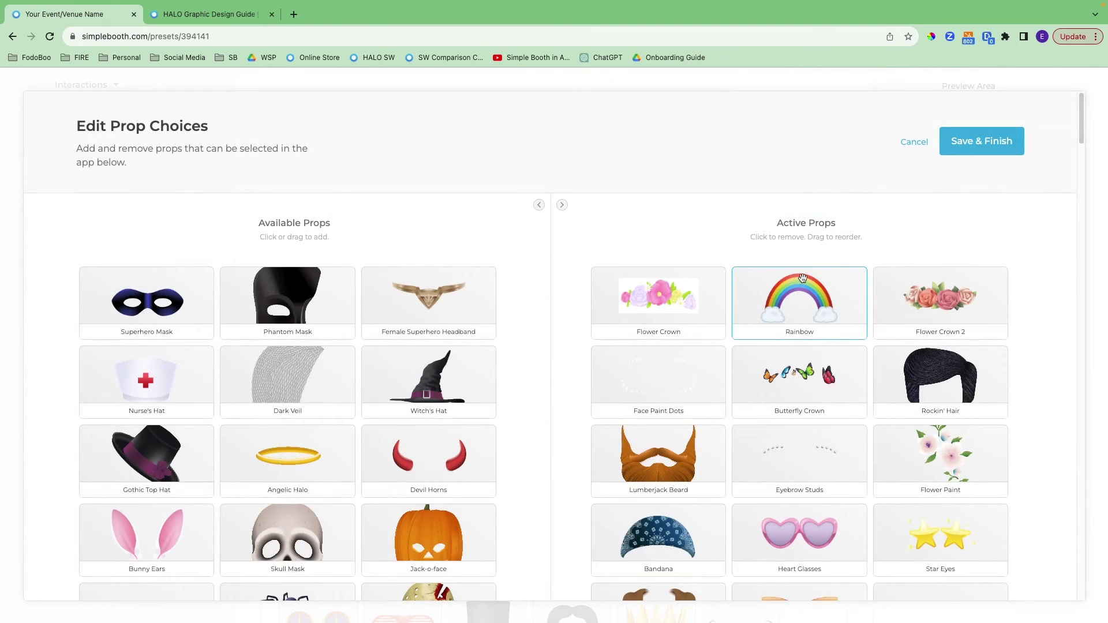
{"action": "left_click", "coordinate": [979, 148]}
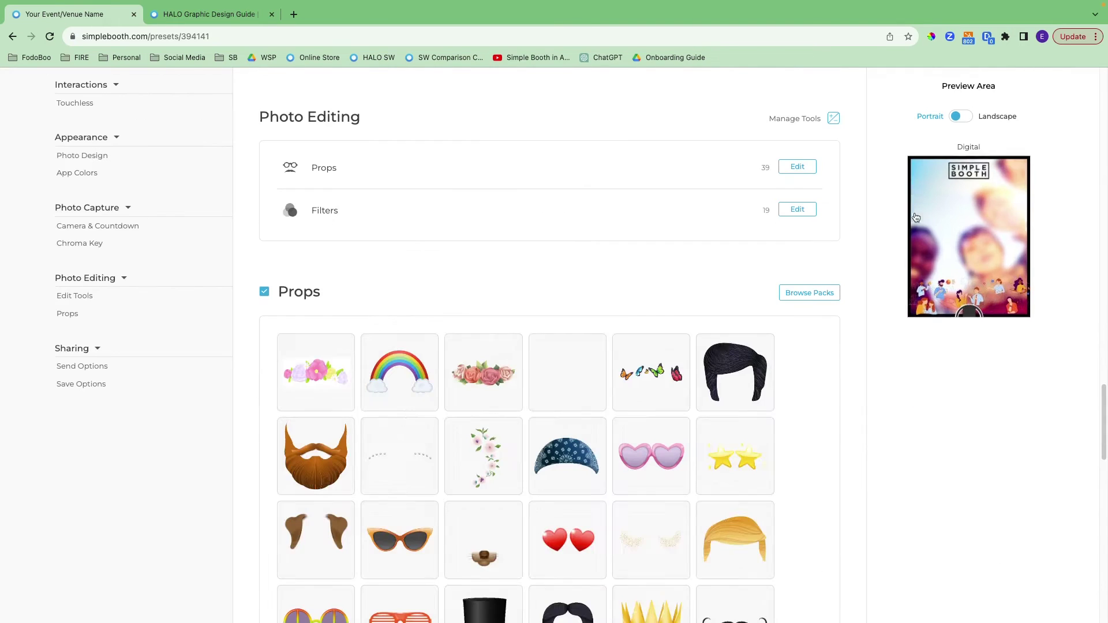
- Turn on Email, Text message, Print button and Auto print in Send Options
{"action": "scroll", "coordinate": [607, 439], "scroll_direction": "down", "scroll_amount": 1}
{"action": "scroll", "coordinate": [607, 440], "scroll_direction": "down", "scroll_amount": 10}
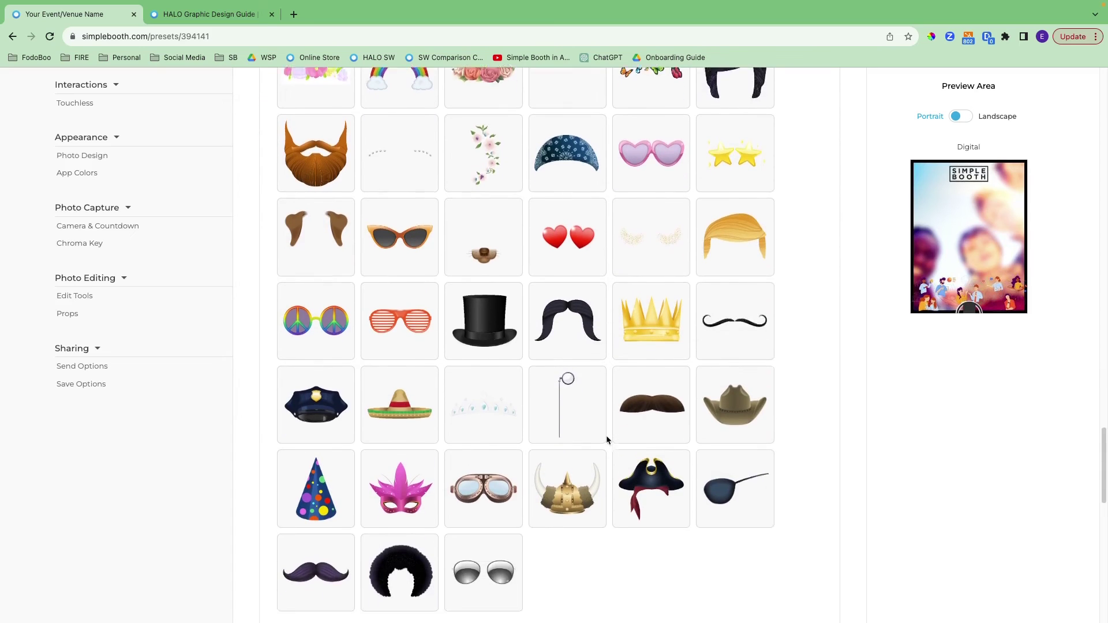
{"action": "scroll", "coordinate": [606, 439], "scroll_direction": "down", "scroll_amount": 5}
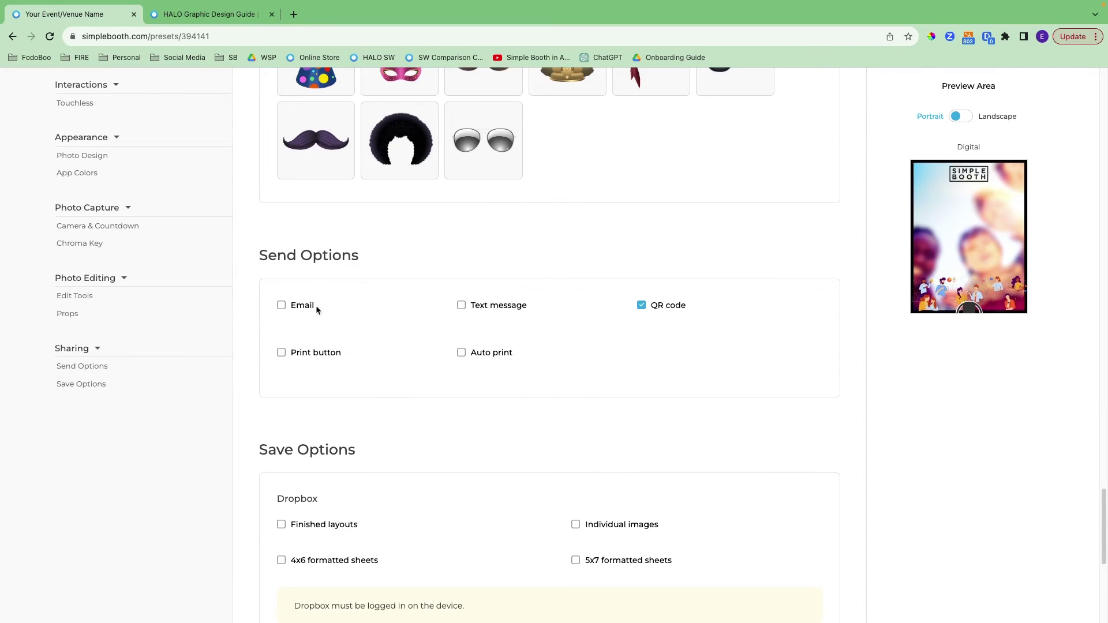
{"action": "left_click", "coordinate": [282, 306]}
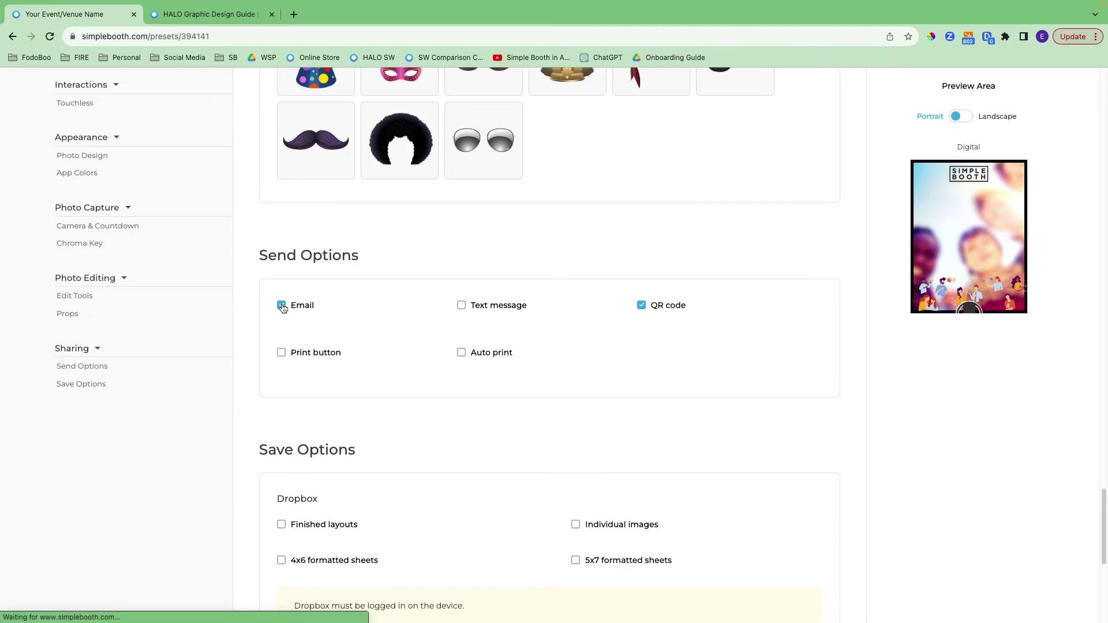
{"action": "left_click", "coordinate": [461, 305]}
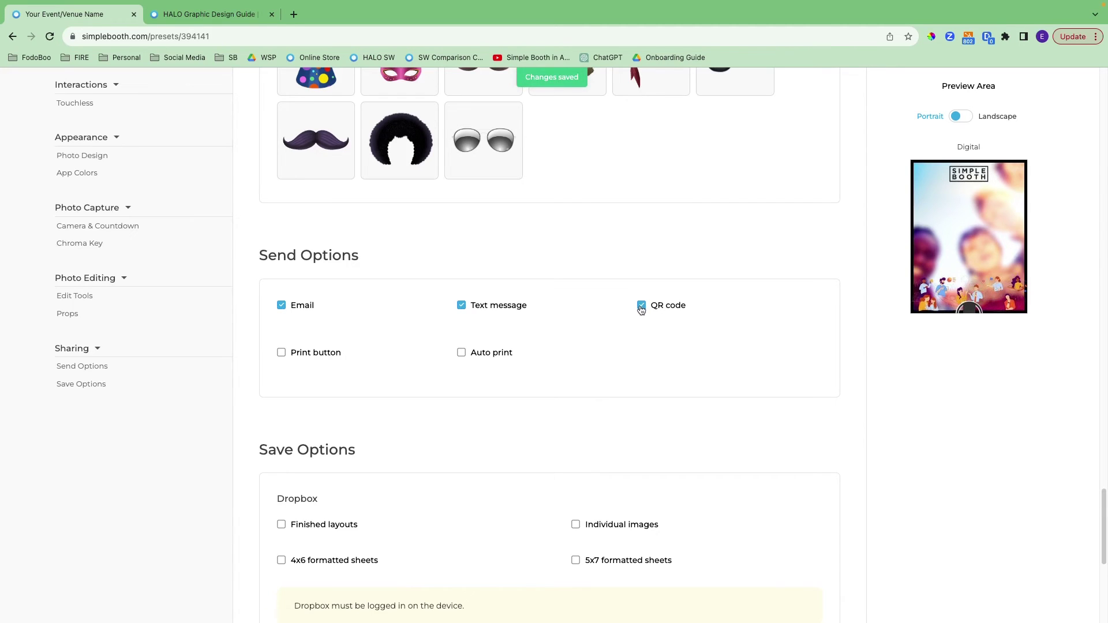
{"action": "left_click", "coordinate": [282, 353]}
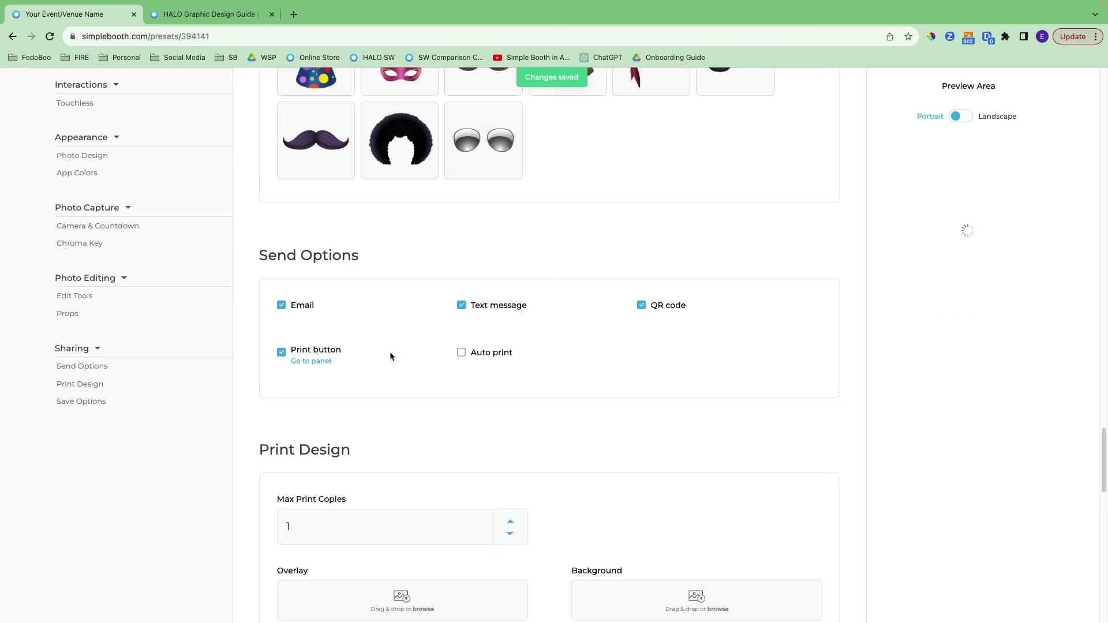
{"action": "left_click", "coordinate": [462, 353]}
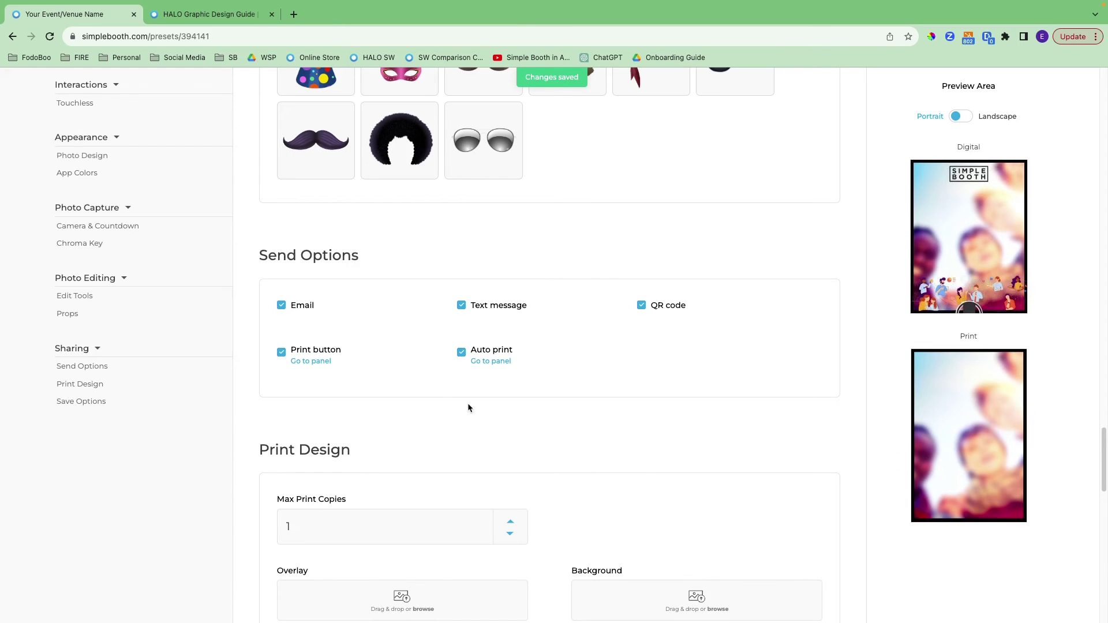
- Turn Auto print back off, leaving the other send options on
{"action": "scroll", "coordinate": [412, 398], "scroll_direction": "down", "scroll_amount": 3}
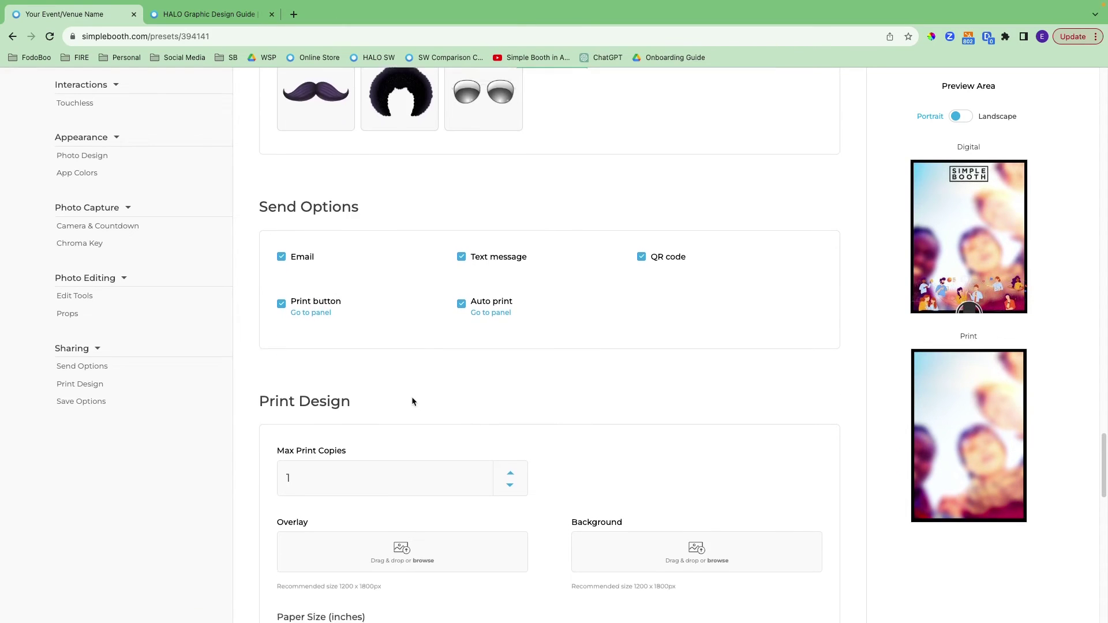
{"action": "scroll", "coordinate": [412, 398], "scroll_direction": "down", "scroll_amount": 2}
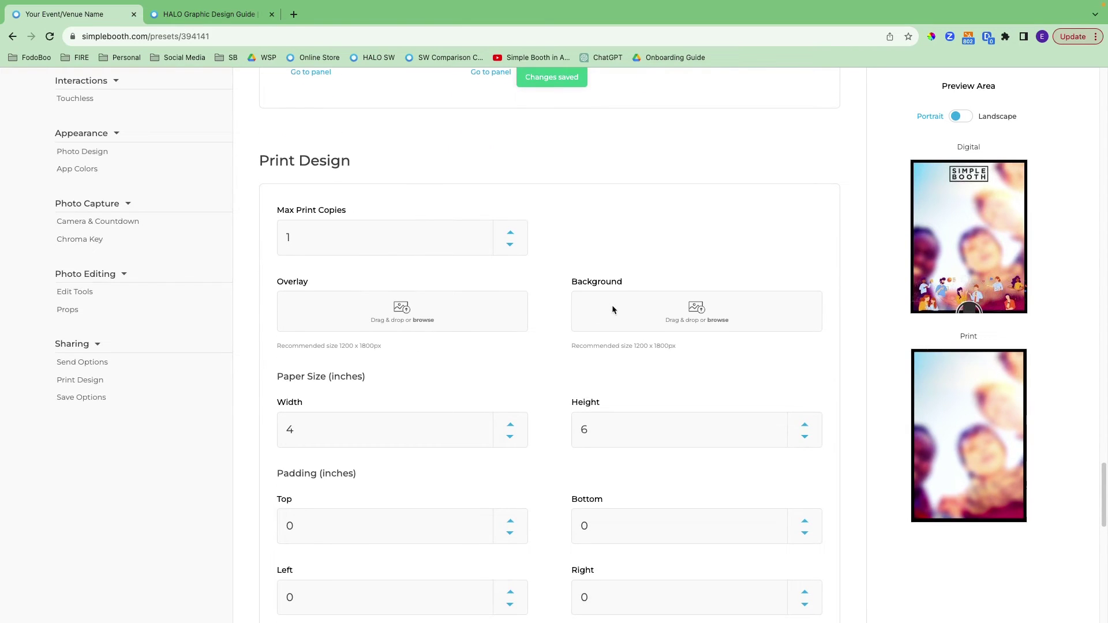
{"action": "scroll", "coordinate": [505, 372], "scroll_direction": "down", "scroll_amount": 2}
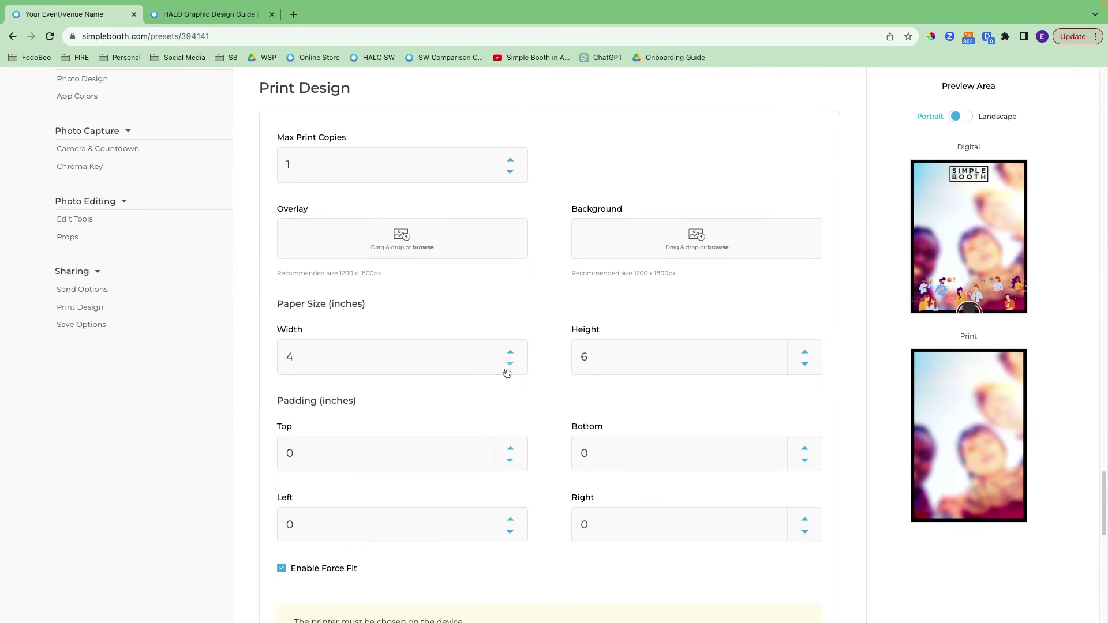
{"action": "scroll", "coordinate": [507, 374], "scroll_direction": "down", "scroll_amount": 1}
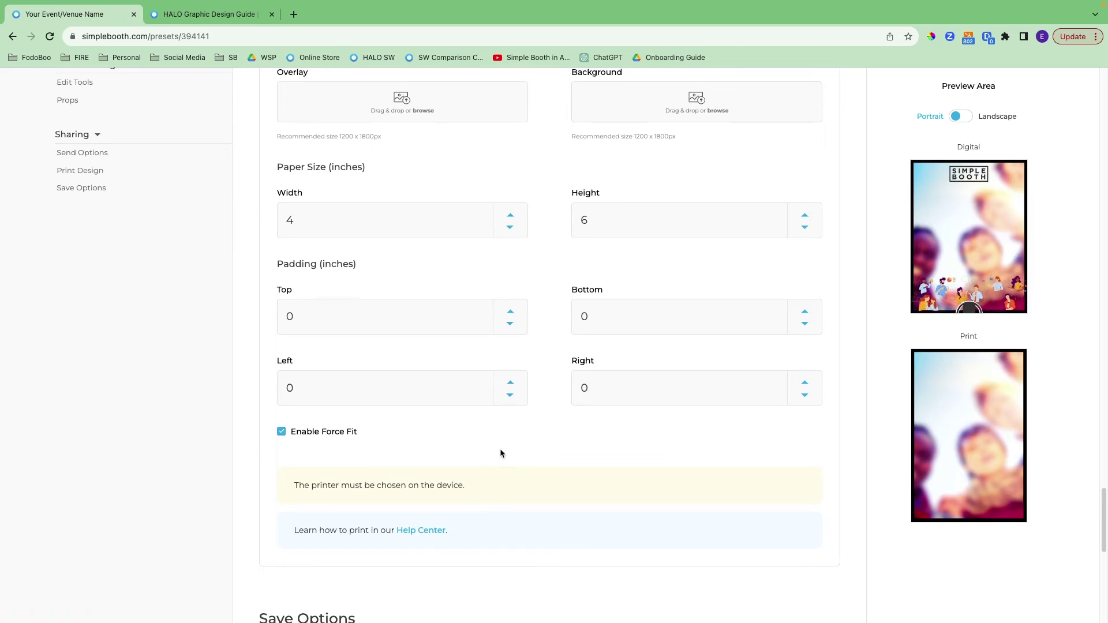
{"action": "scroll", "coordinate": [499, 453], "scroll_direction": "up", "scroll_amount": 6}
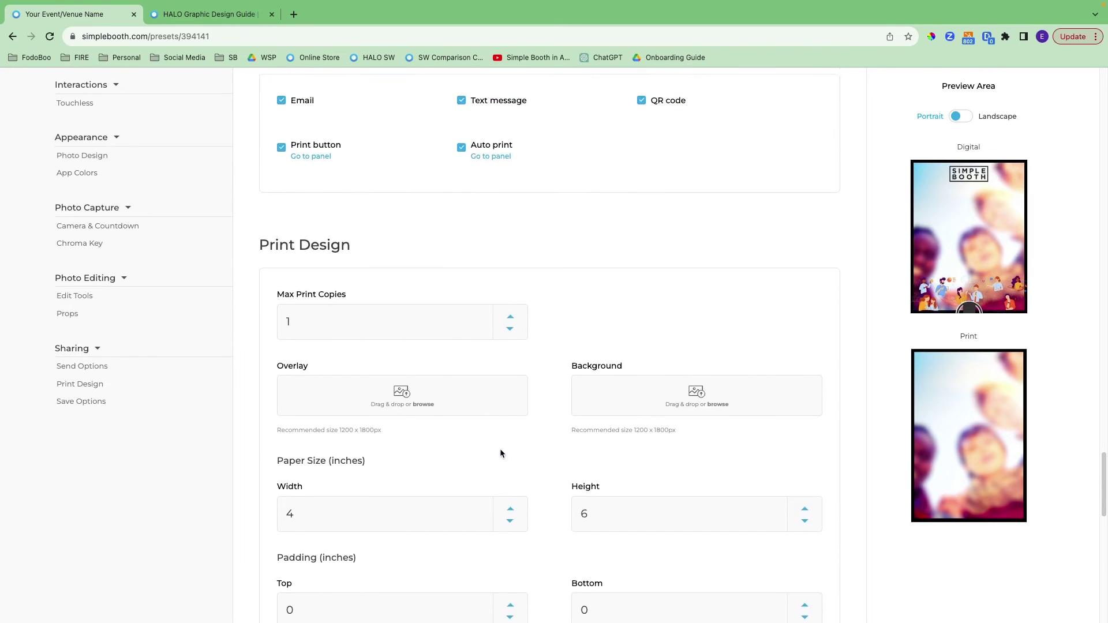
{"action": "left_click", "coordinate": [461, 248]}
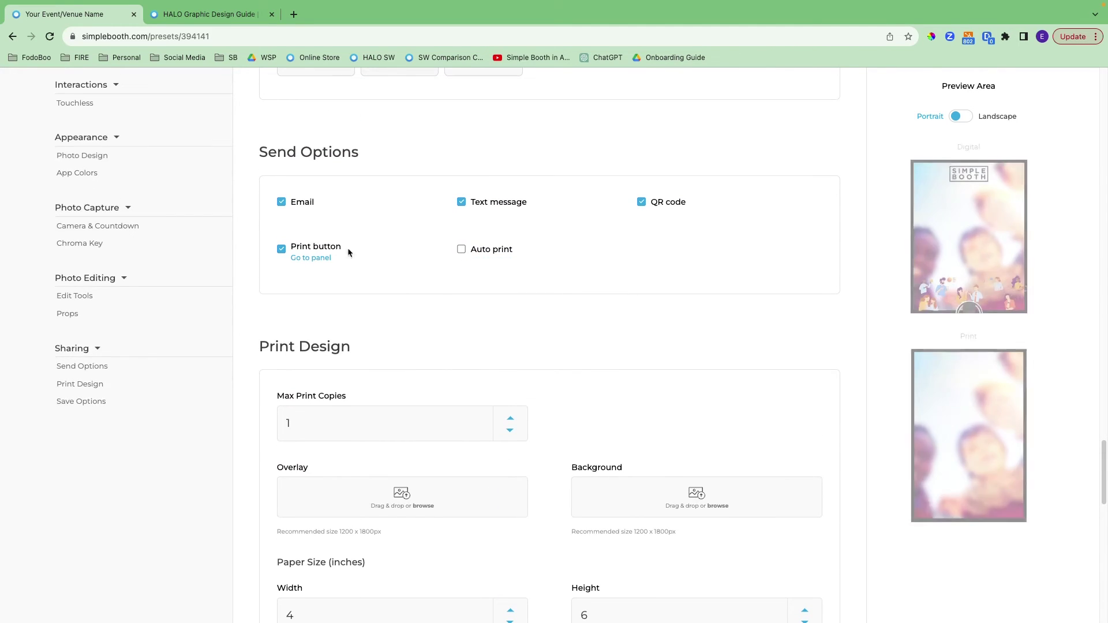
{"action": "left_click", "coordinate": [285, 250]}
{"action": "scroll", "coordinate": [367, 317], "scroll_direction": "down", "scroll_amount": 2}
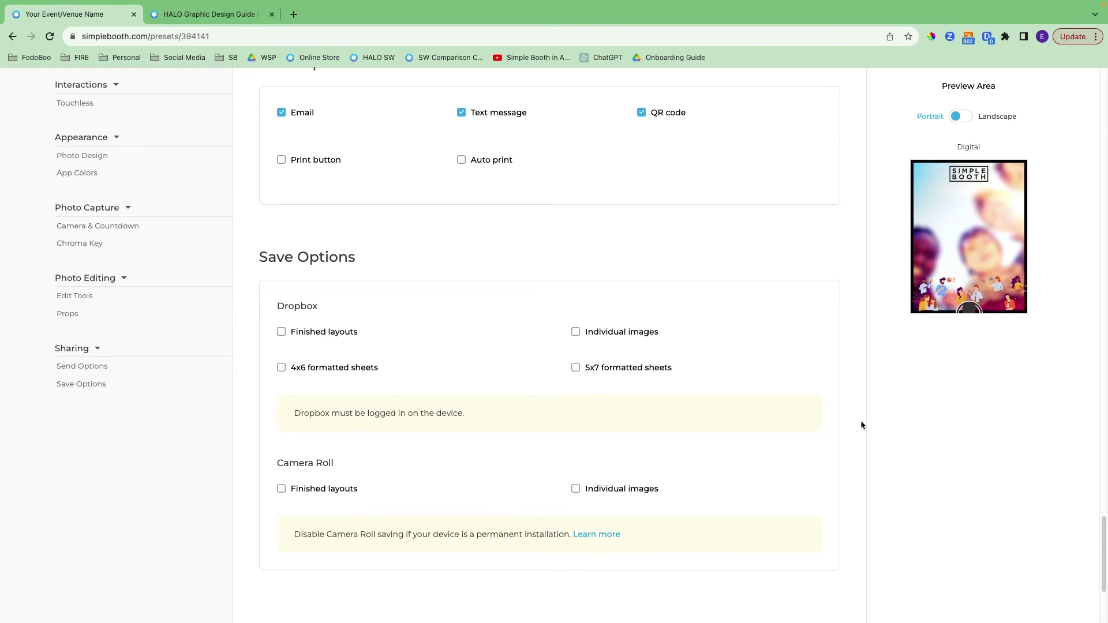
{"action": "scroll", "coordinate": [860, 426], "scroll_direction": "up", "scroll_amount": 15}
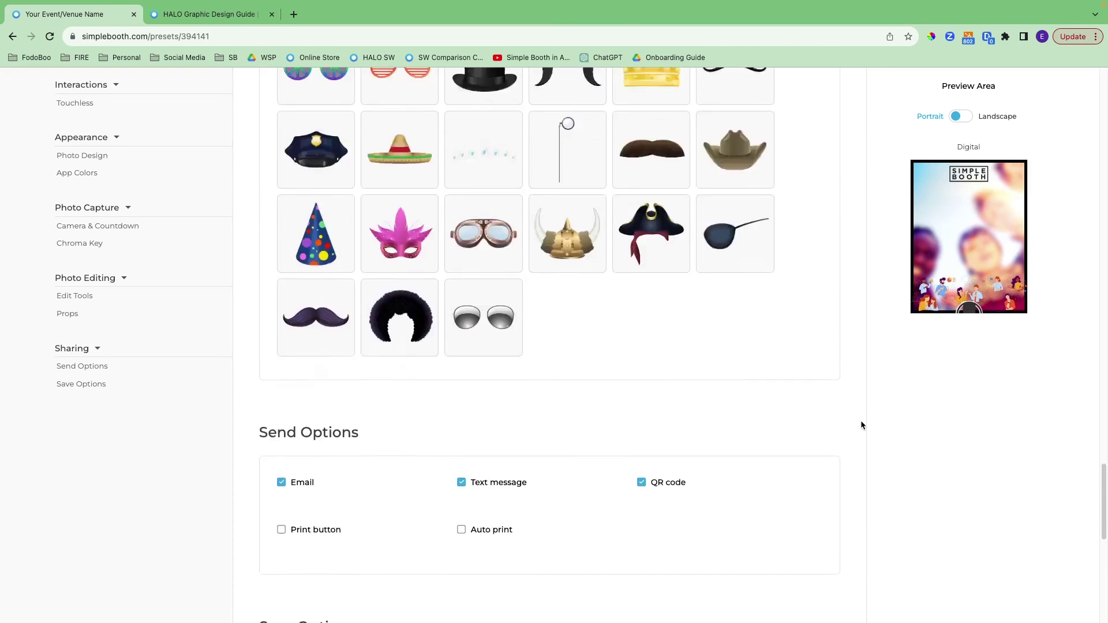
{"action": "scroll", "coordinate": [860, 425], "scroll_direction": "up", "scroll_amount": 20}
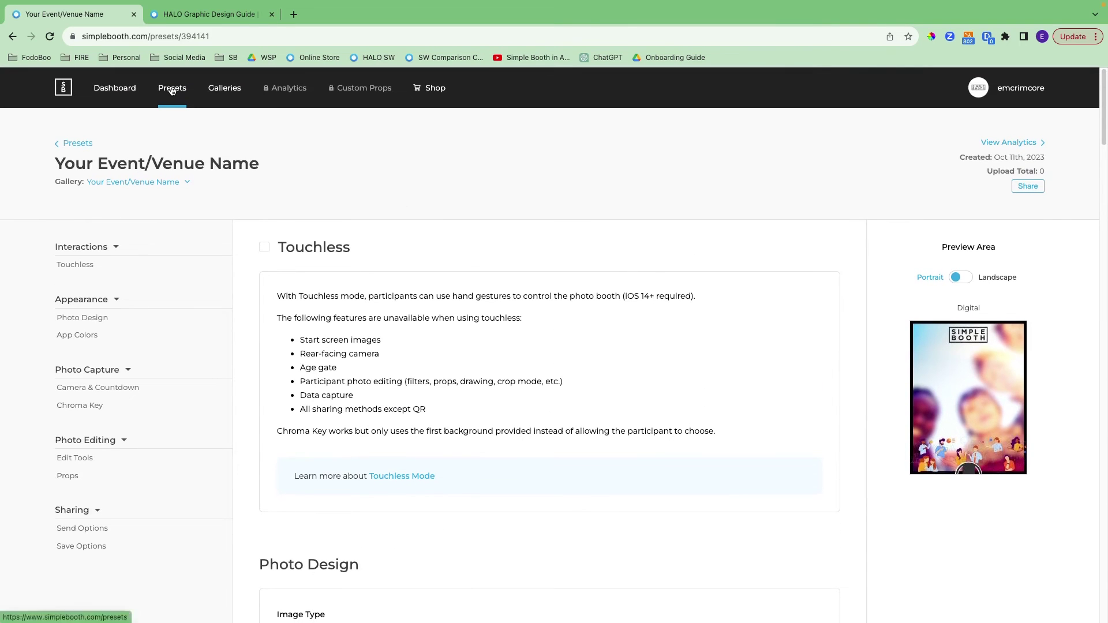
- Check the event preset's actions on the Presets page, then go to the Galleries list
{"action": "left_click", "coordinate": [172, 90]}
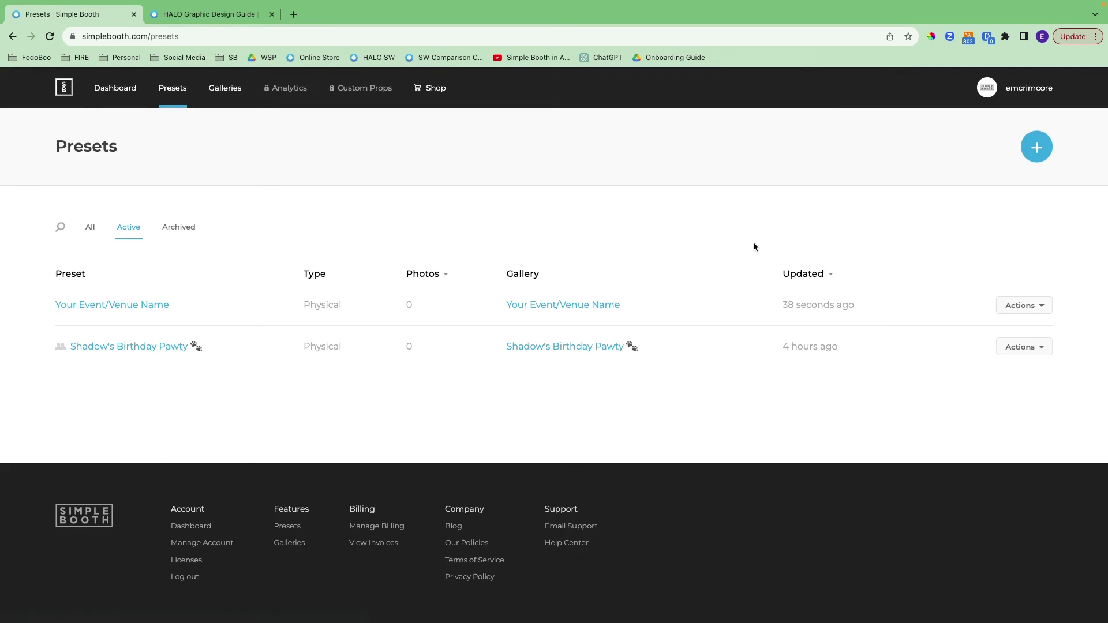
{"action": "left_click", "coordinate": [1049, 305]}
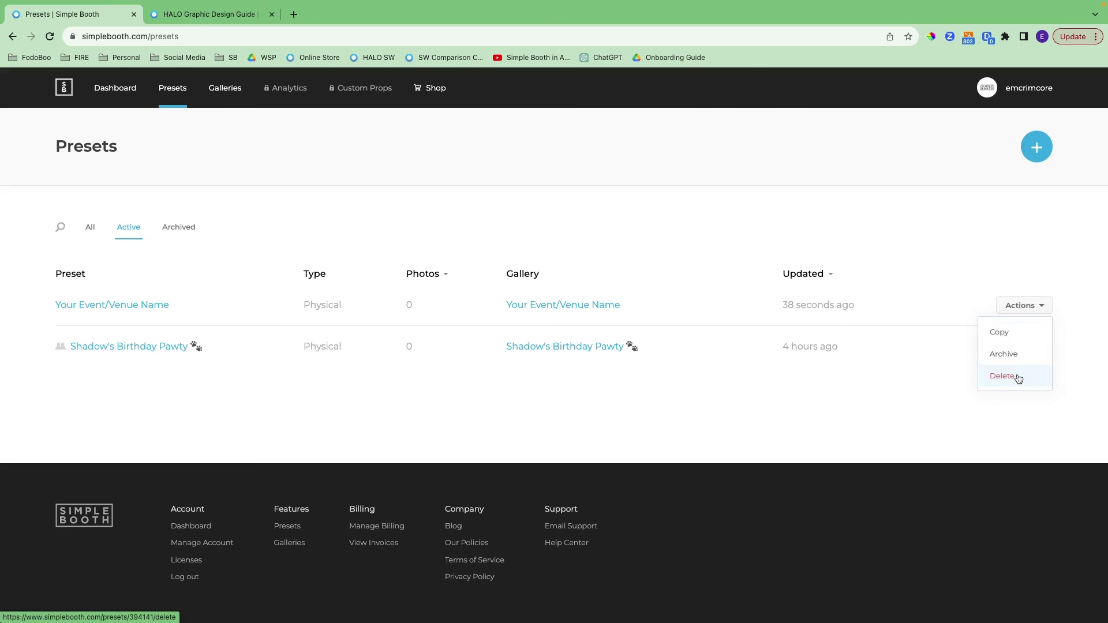
{"action": "left_click", "coordinate": [225, 92]}
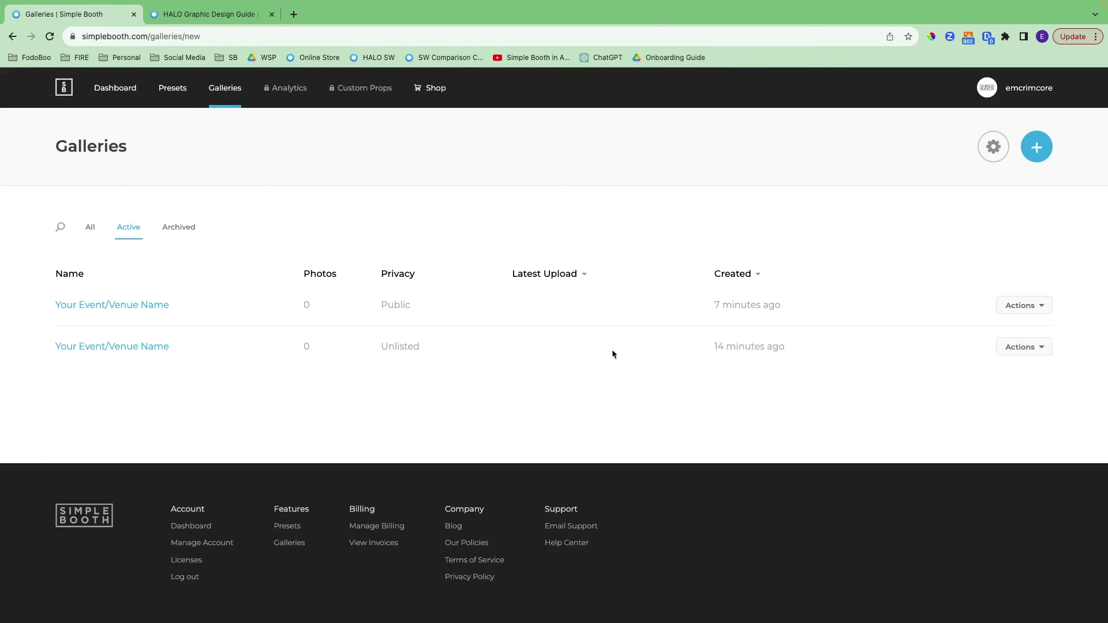
- Delete the older Unlisted 'Your Event/Venue Name' gallery and check the Archived and Active tabs
{"action": "left_click", "coordinate": [1038, 347]}
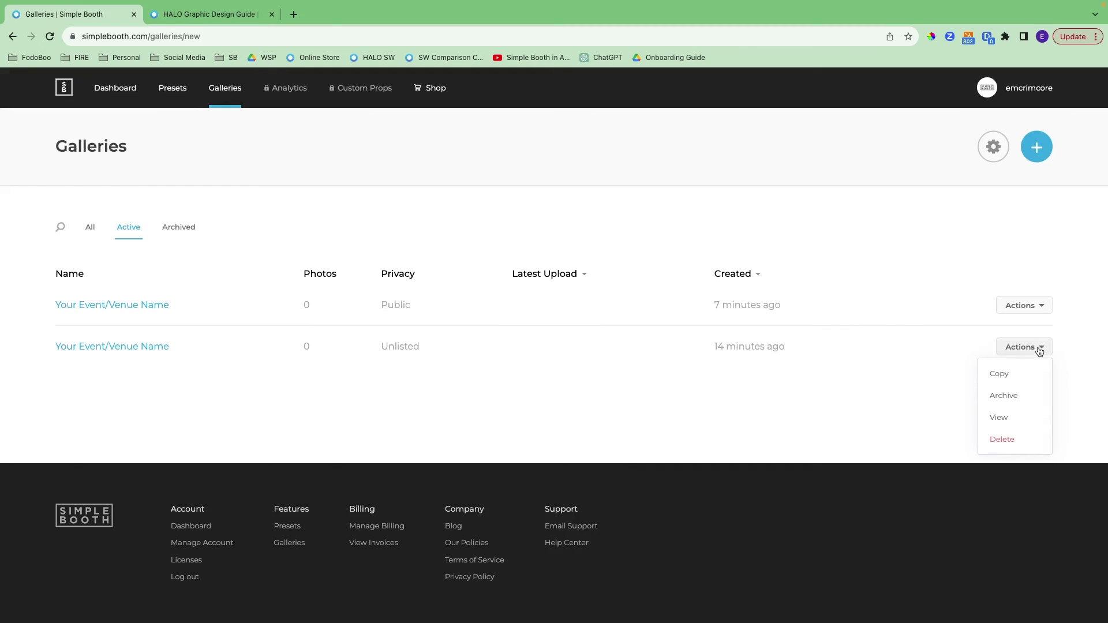
{"action": "left_click", "coordinate": [1018, 445]}
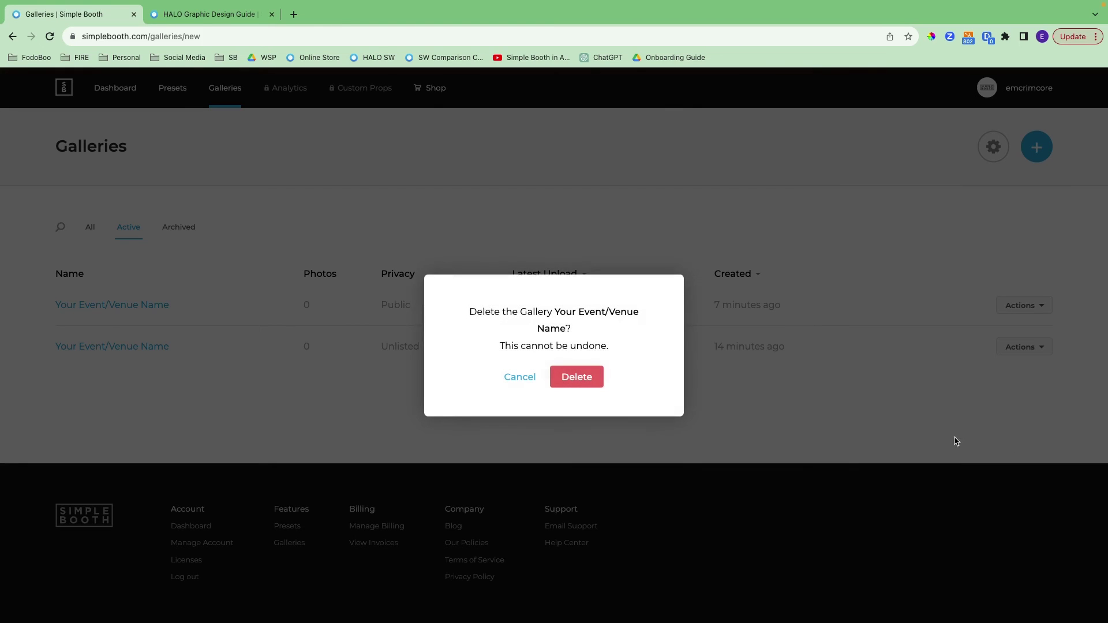
{"action": "left_click", "coordinate": [586, 379]}
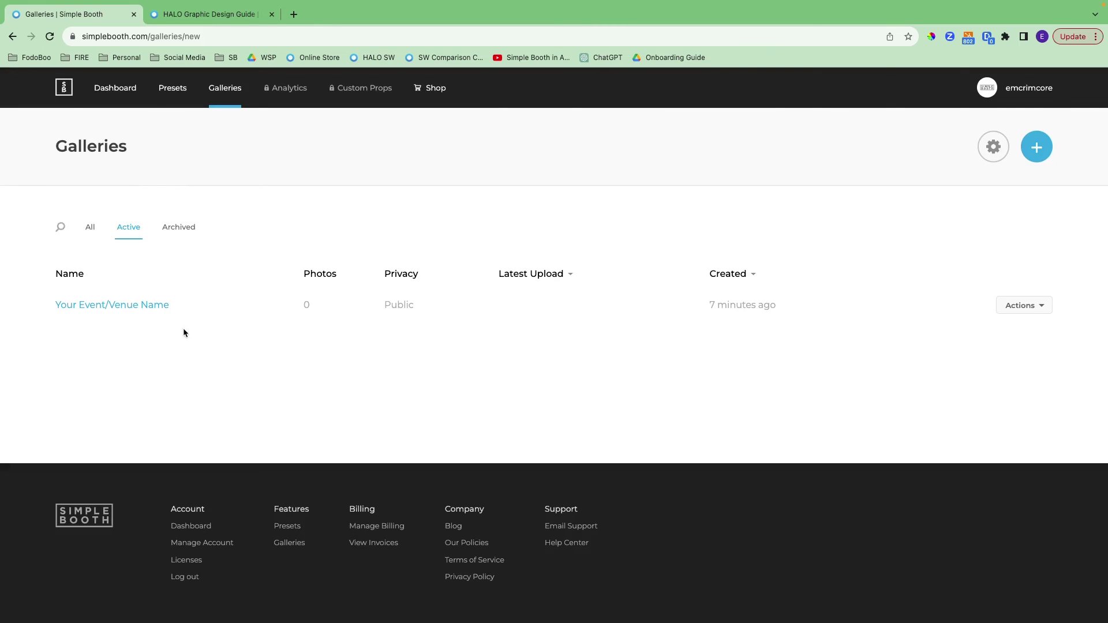
{"action": "left_click", "coordinate": [180, 230]}
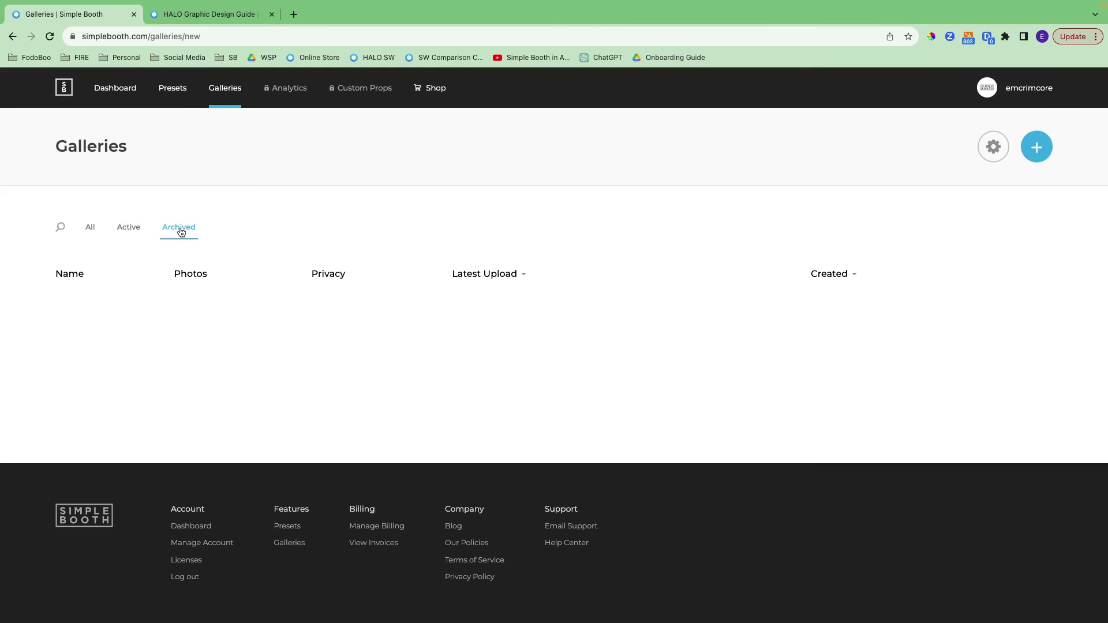
{"action": "left_click", "coordinate": [134, 233]}
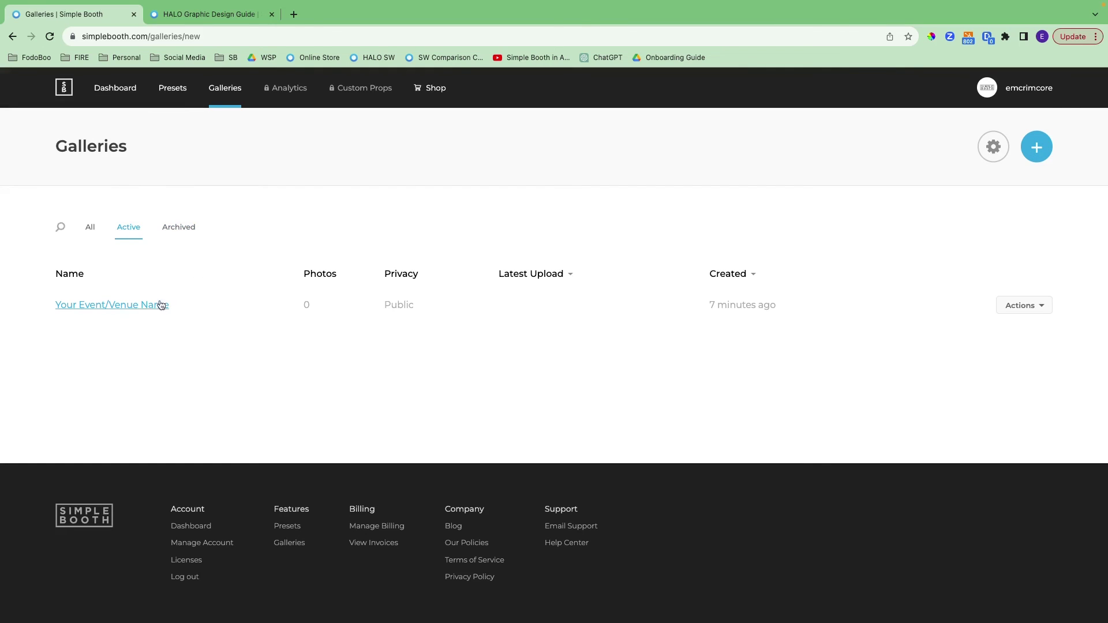
- Open the Your Event/Venue Name gallery settings and turn on Show Simple Booth Logo under Images
{"action": "left_click", "coordinate": [132, 309]}
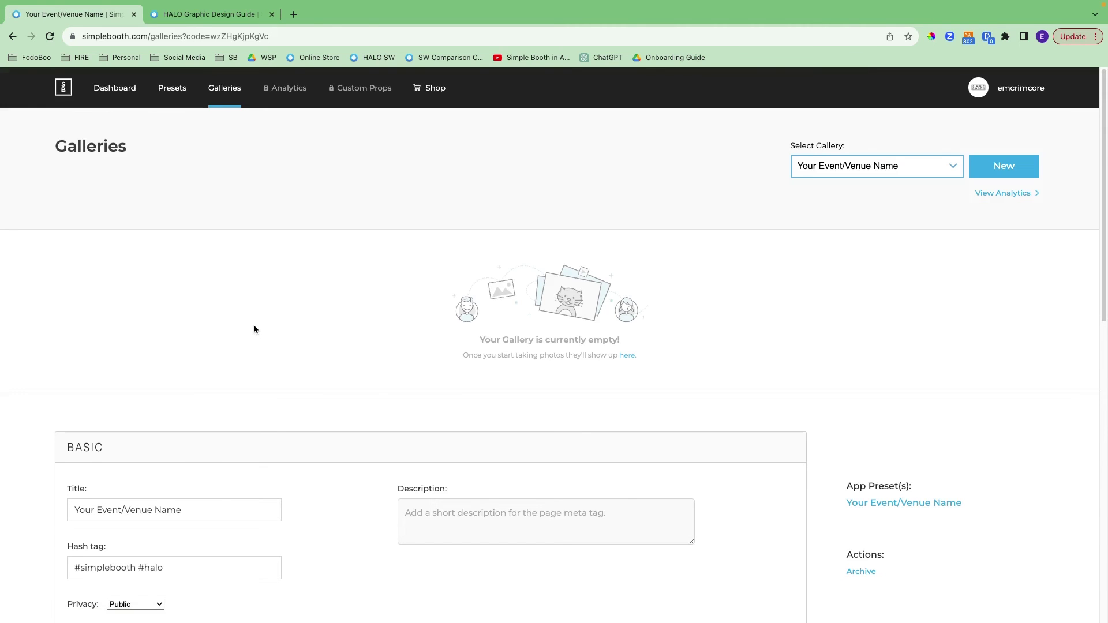
{"action": "scroll", "coordinate": [254, 329], "scroll_direction": "down", "scroll_amount": 2}
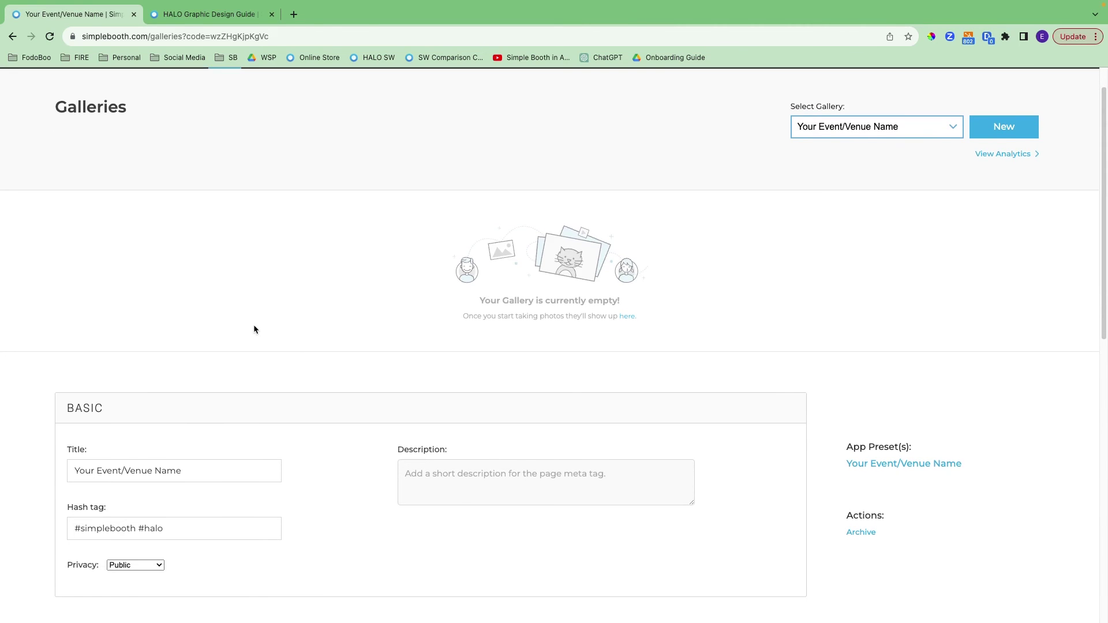
{"action": "scroll", "coordinate": [253, 329], "scroll_direction": "down", "scroll_amount": 2}
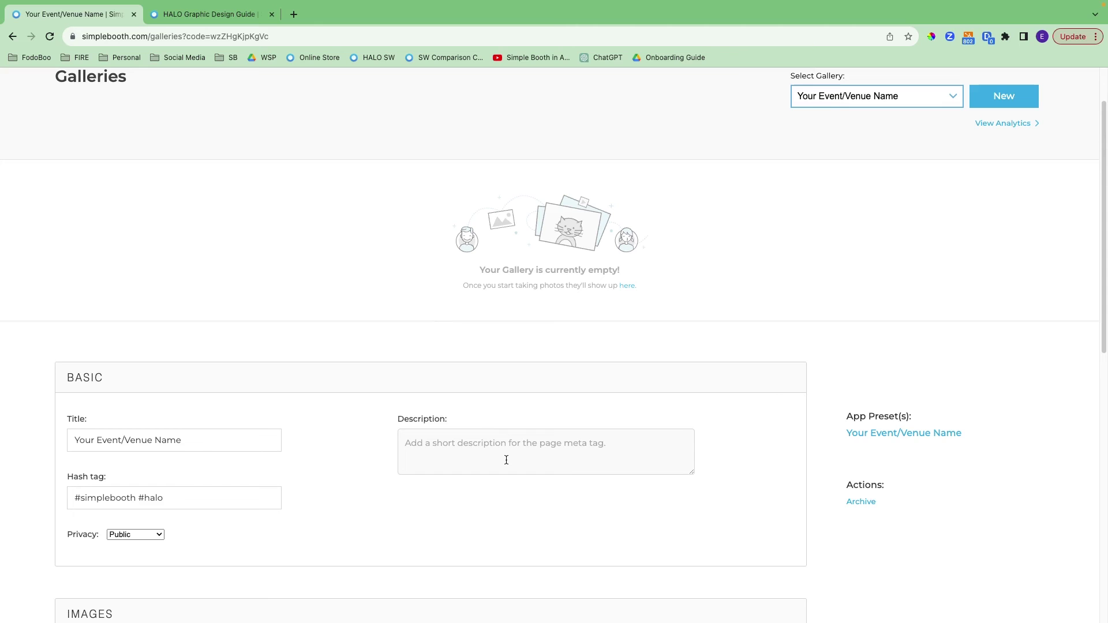
{"action": "scroll", "coordinate": [506, 459], "scroll_direction": "down", "scroll_amount": 4}
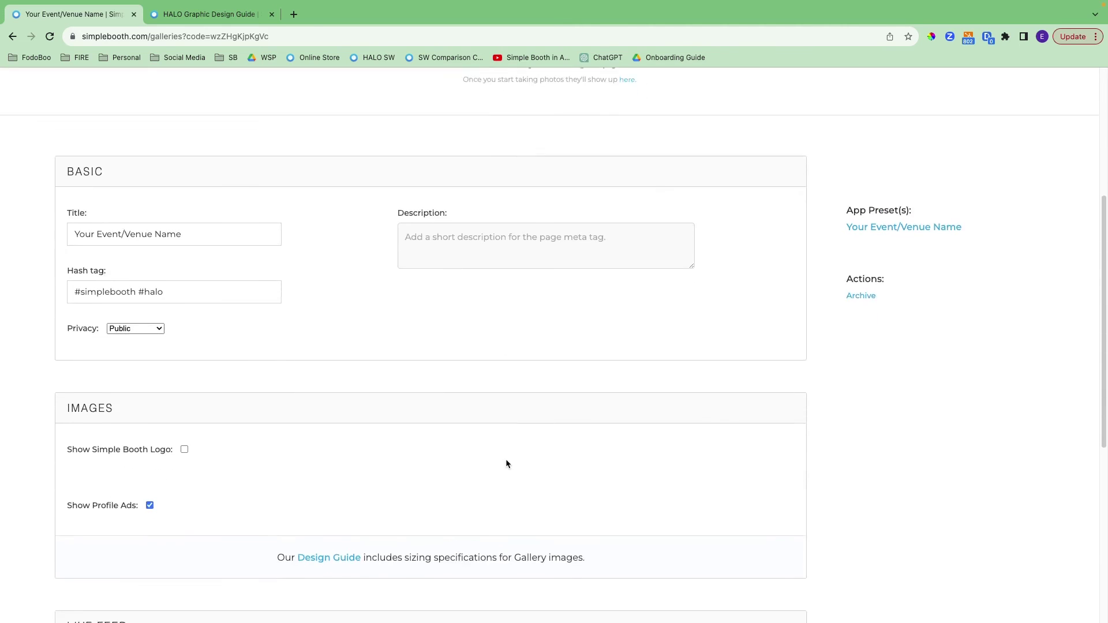
{"action": "left_click", "coordinate": [184, 410]}
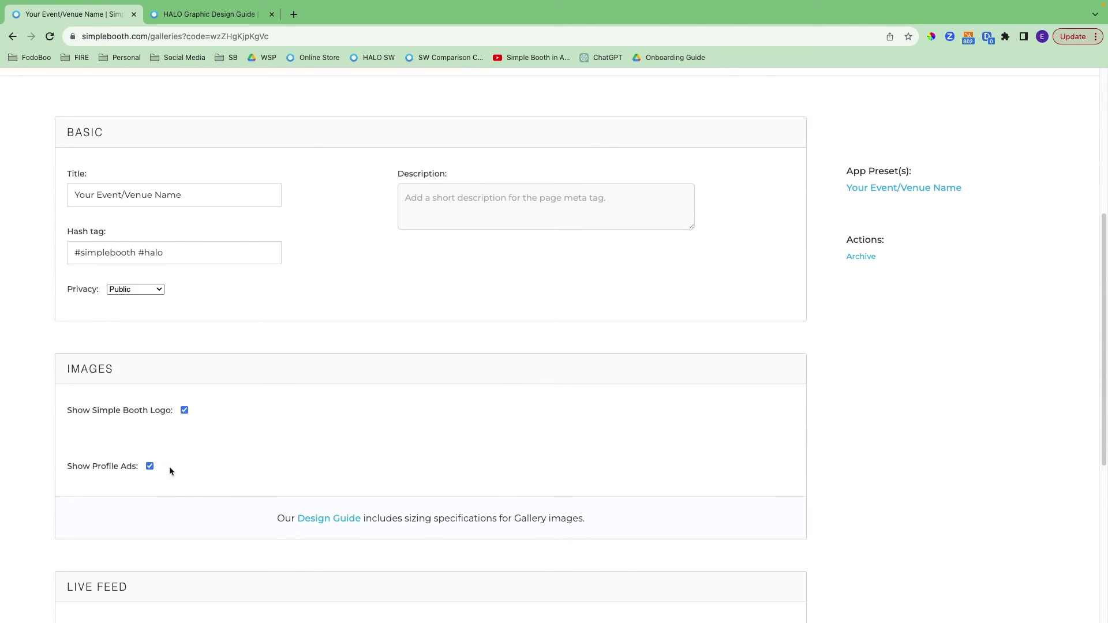
{"action": "scroll", "coordinate": [324, 467], "scroll_direction": "down", "scroll_amount": 4}
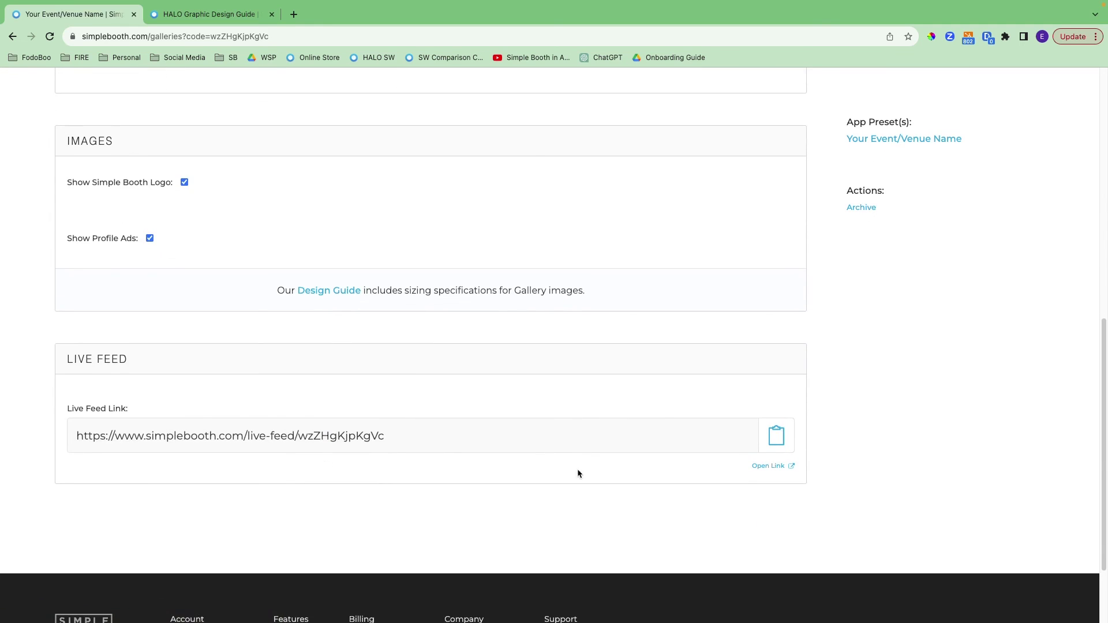
- Open the gallery's Live Feed, set its background colour to white (#FFFFFF), and close the tab
{"action": "left_click", "coordinate": [768, 467]}
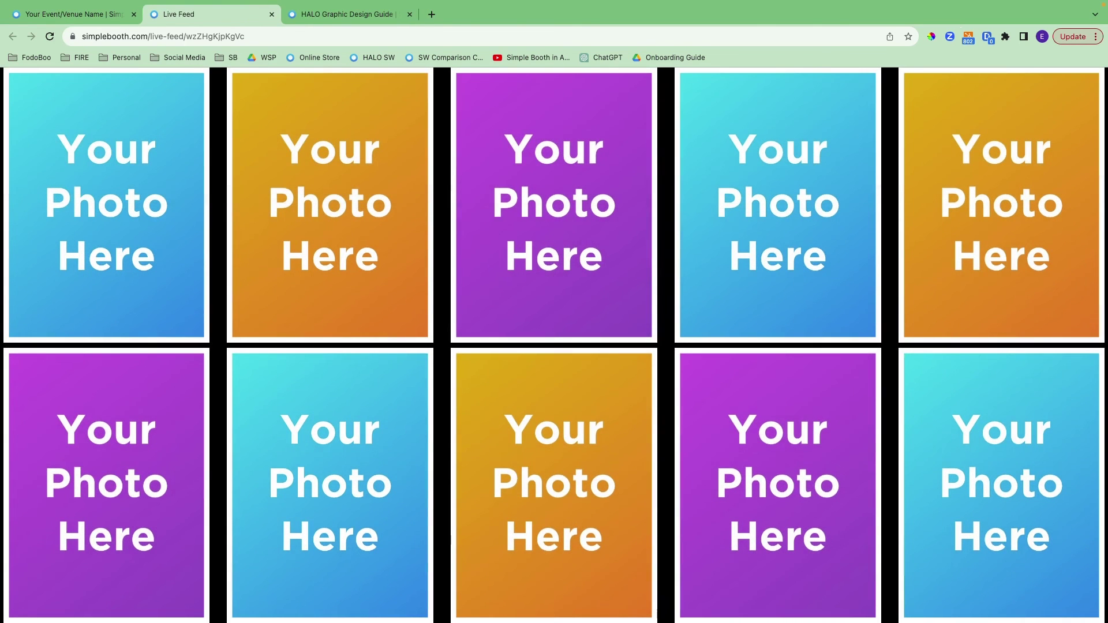
{"action": "mouse_move", "coordinate": [841, 245]}
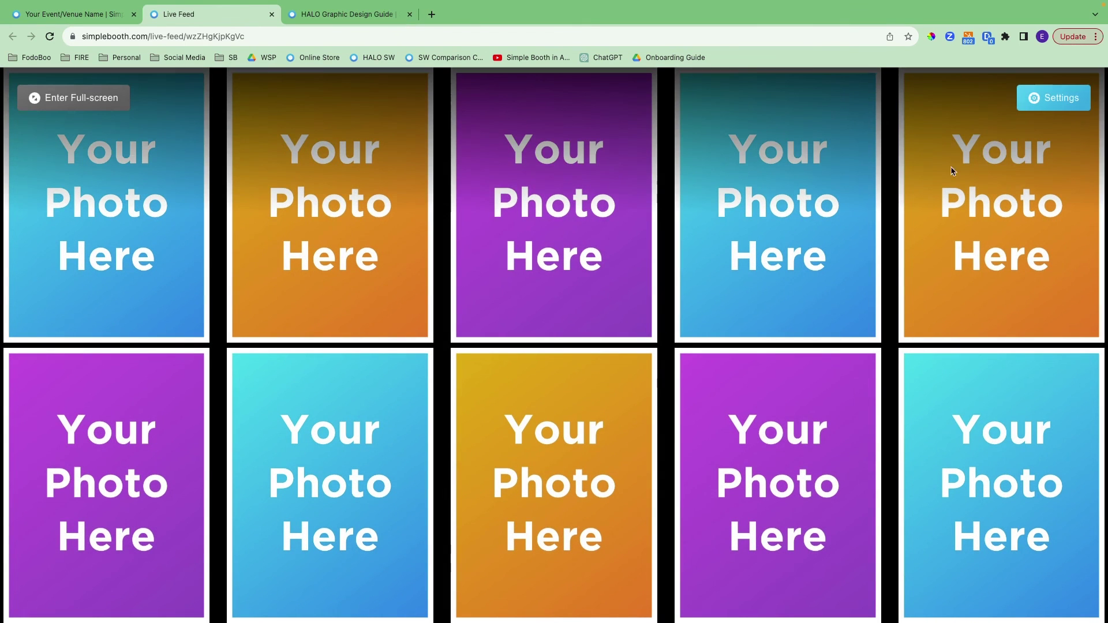
{"action": "left_click", "coordinate": [1049, 104]}
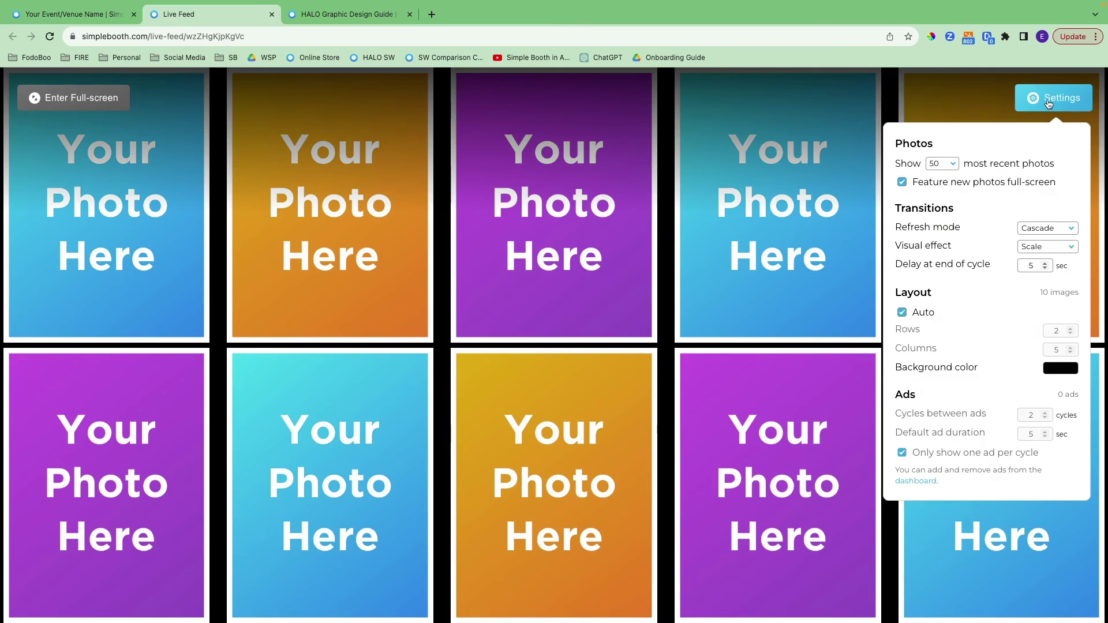
{"action": "left_click", "coordinate": [1047, 371]}
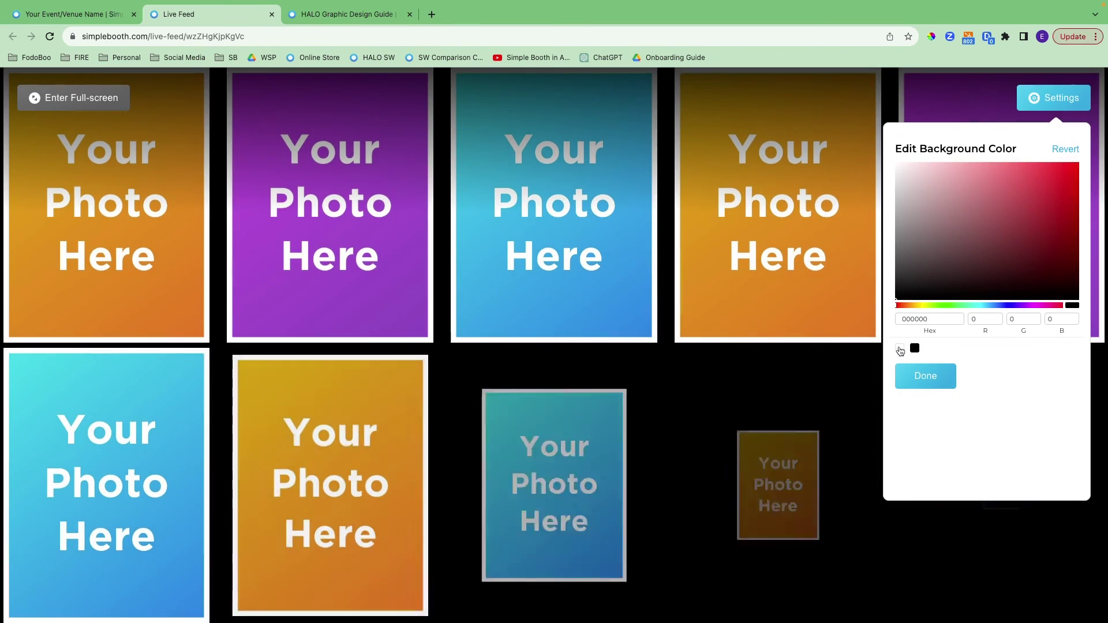
{"action": "left_click", "coordinate": [900, 349]}
{"action": "left_click", "coordinate": [922, 376]}
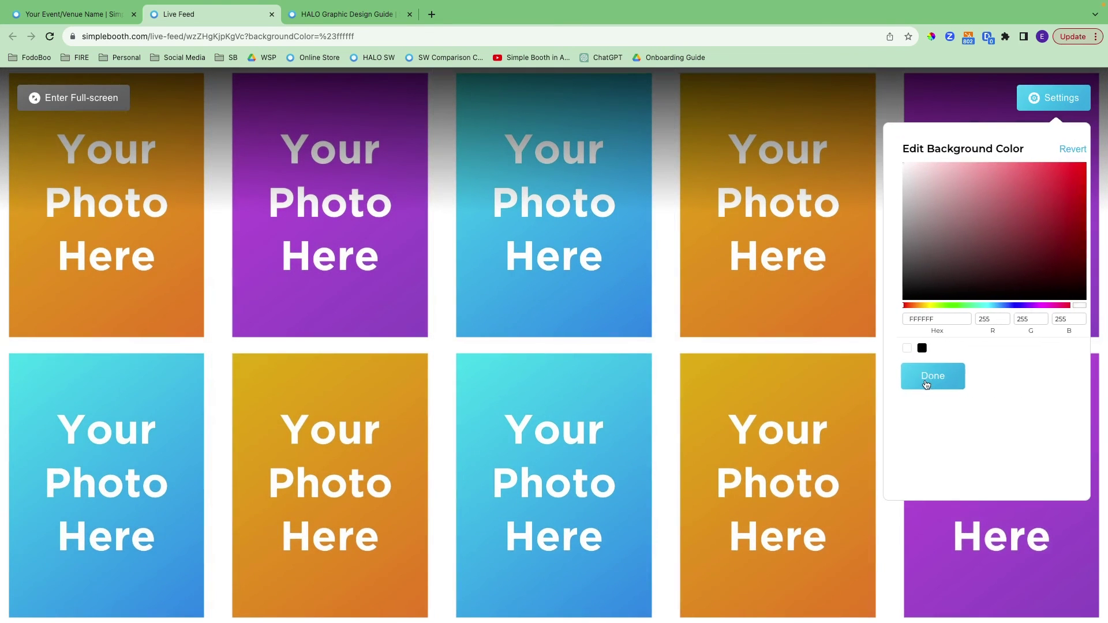
{"action": "left_click", "coordinate": [271, 15]}
- Open the public gallery page and view its website embed code under Promote
{"action": "scroll", "coordinate": [326, 385], "scroll_direction": "up", "scroll_amount": 15}
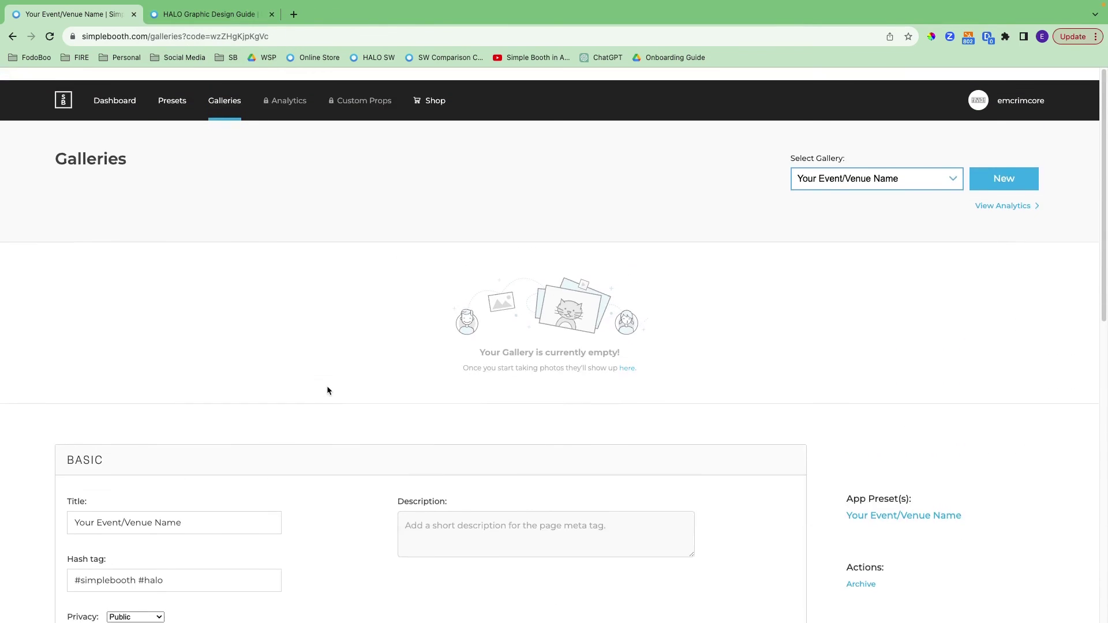
{"action": "left_click", "coordinate": [627, 367]}
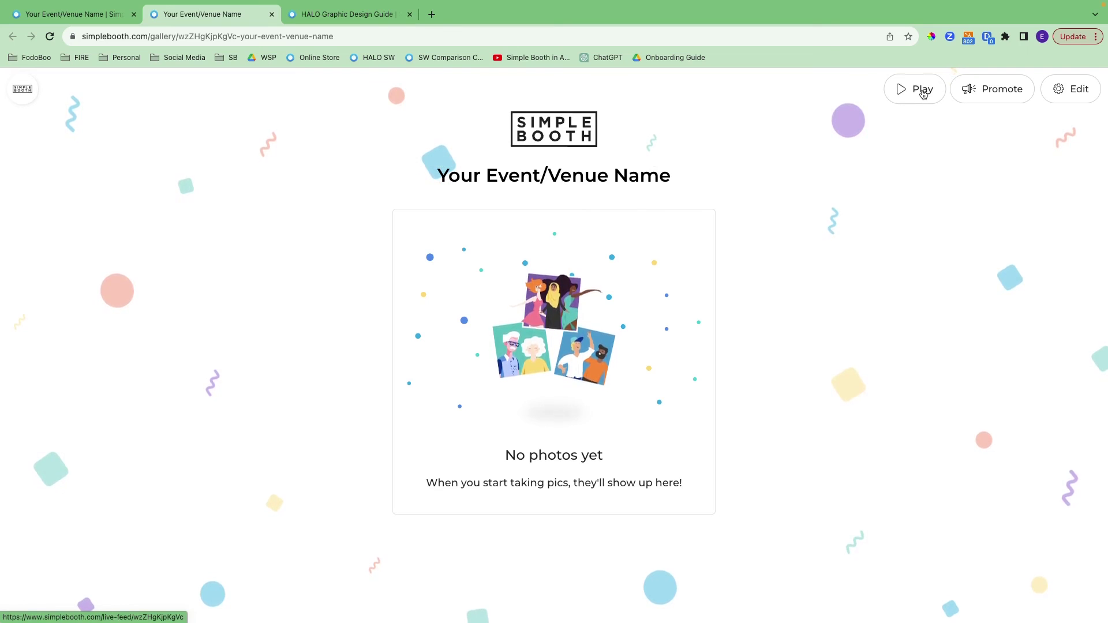
{"action": "left_click", "coordinate": [981, 87]}
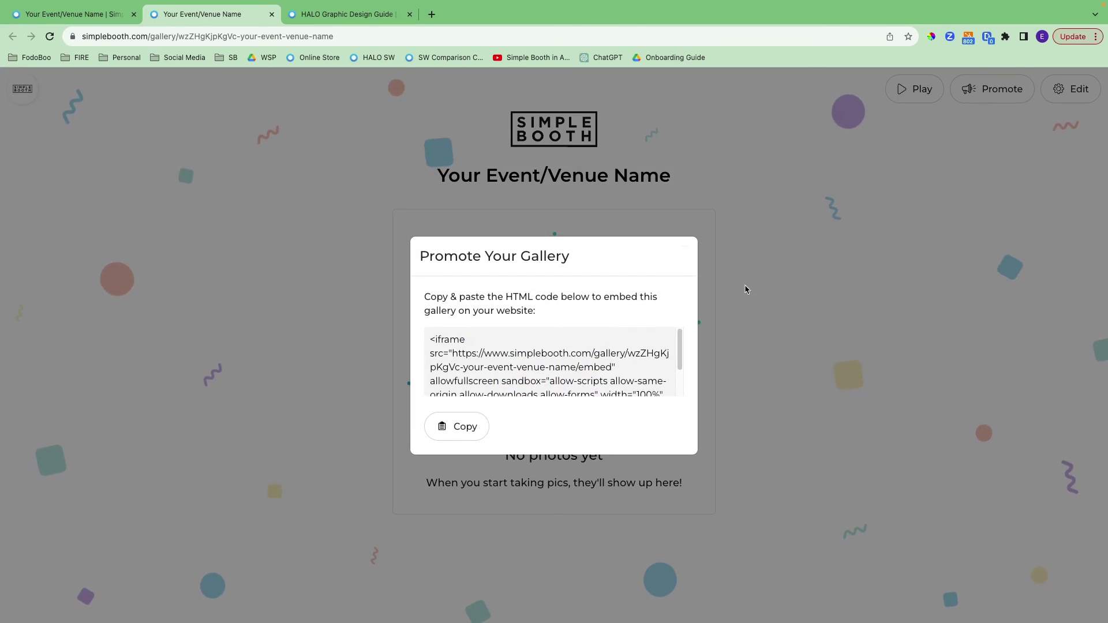
{"action": "left_click", "coordinate": [853, 251]}
- Close the public gallery and duplicate gallery settings tabs, returning to the Galleries list
{"action": "left_click", "coordinate": [1072, 92]}
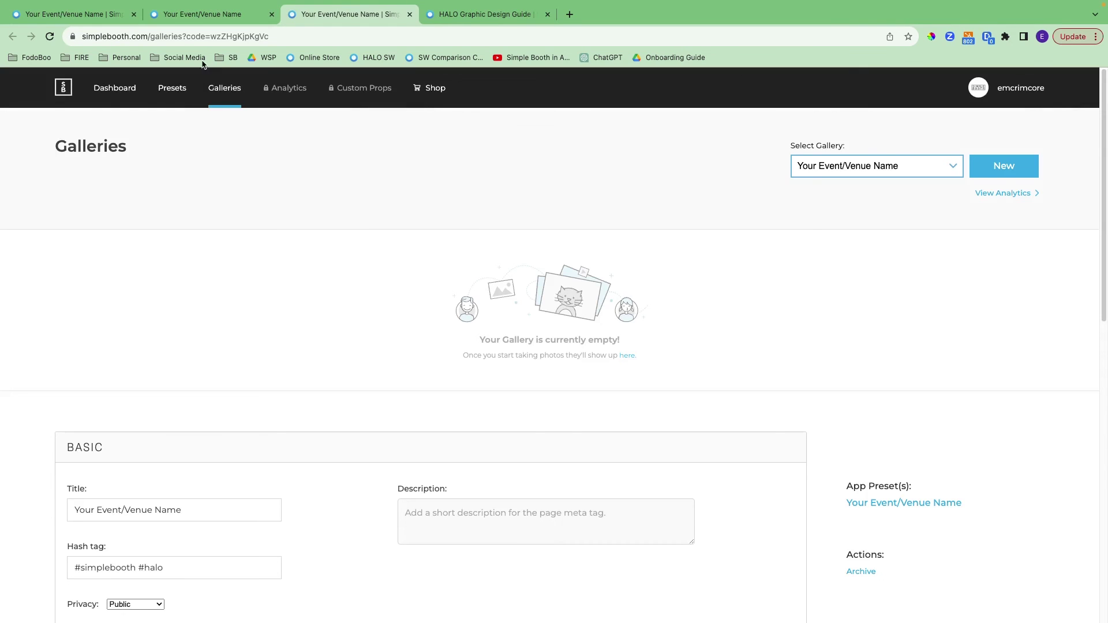
{"action": "left_click", "coordinate": [272, 15]}
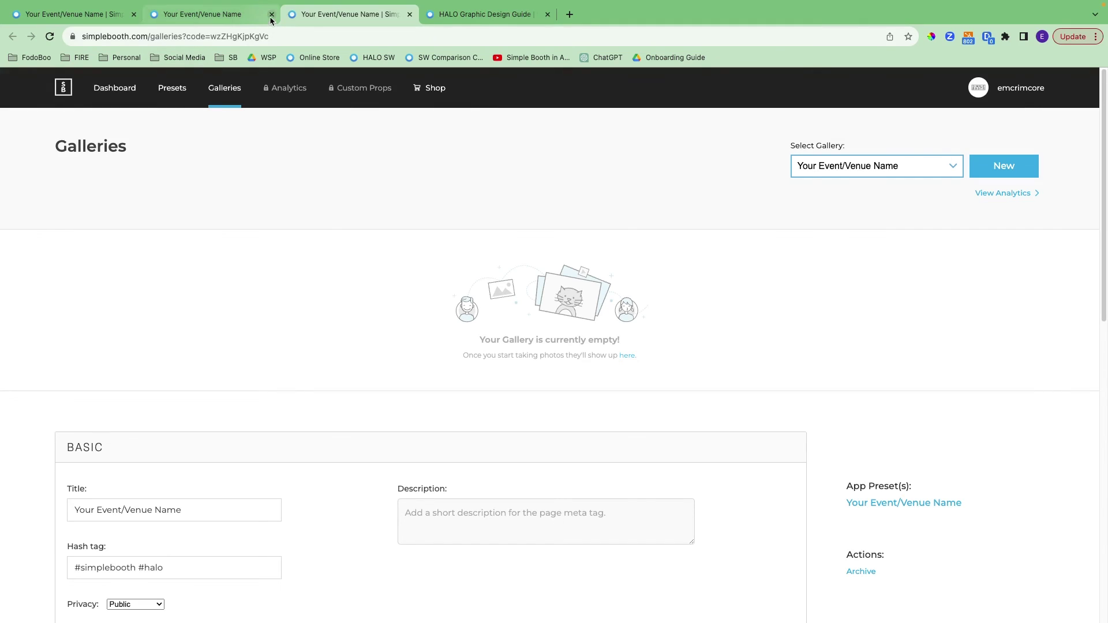
{"action": "left_click", "coordinate": [135, 15]}
{"action": "left_click", "coordinate": [226, 90]}
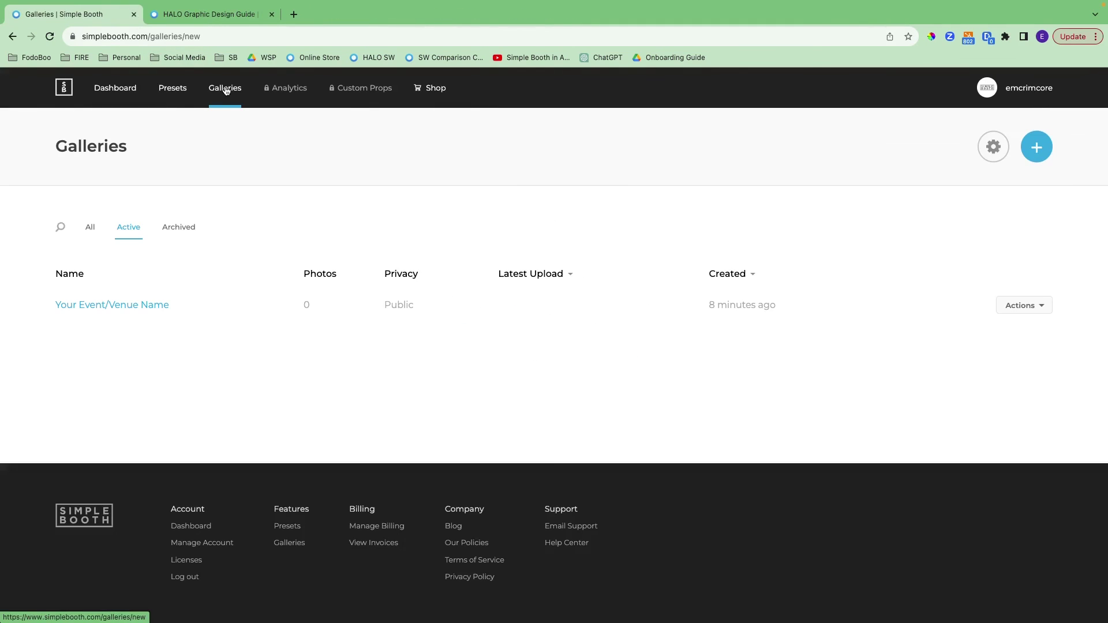
- Keep Unlisted in Default Gallery Privacy Settings and save it
{"action": "left_click", "coordinate": [993, 147]}
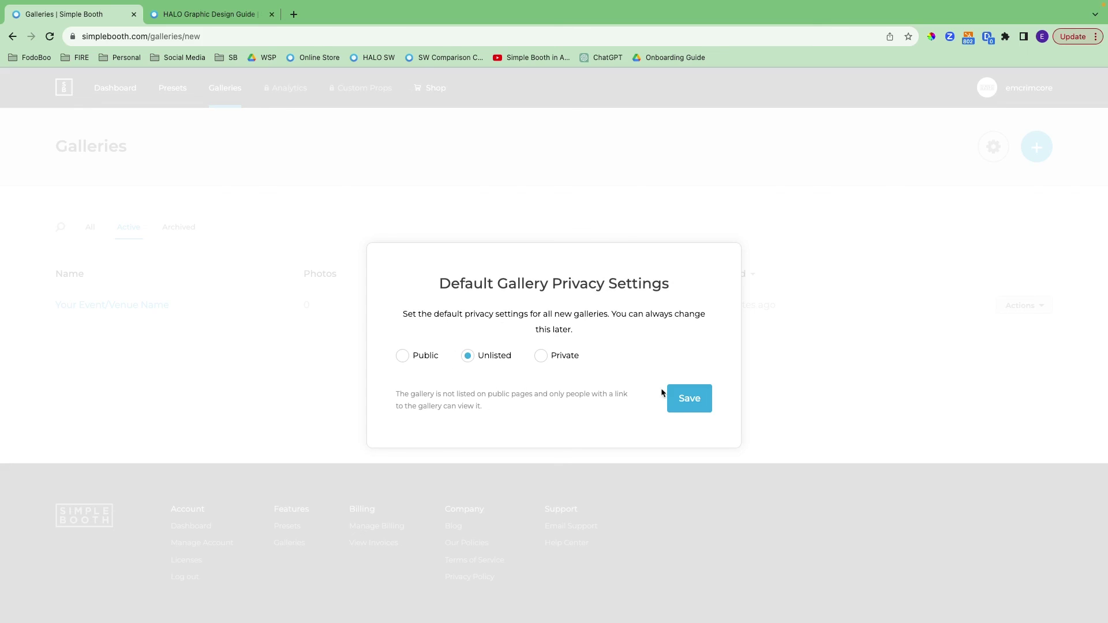
{"action": "left_click", "coordinate": [689, 402]}
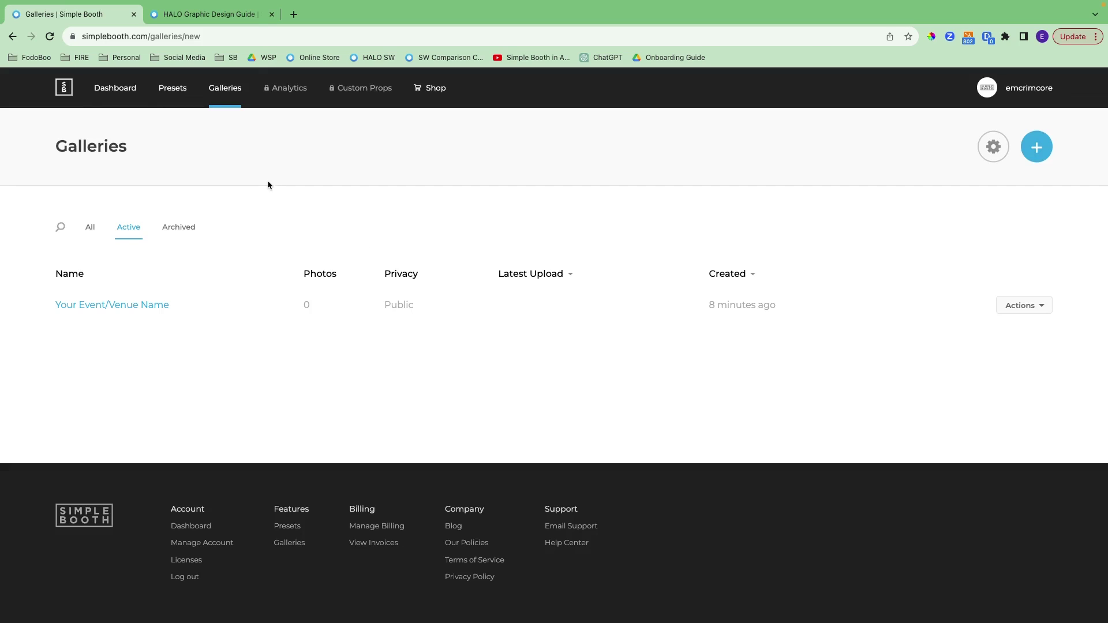
- Open the Dashboard to see 0 photos uploaded and 1 total gallery
{"action": "left_click", "coordinate": [128, 96]}
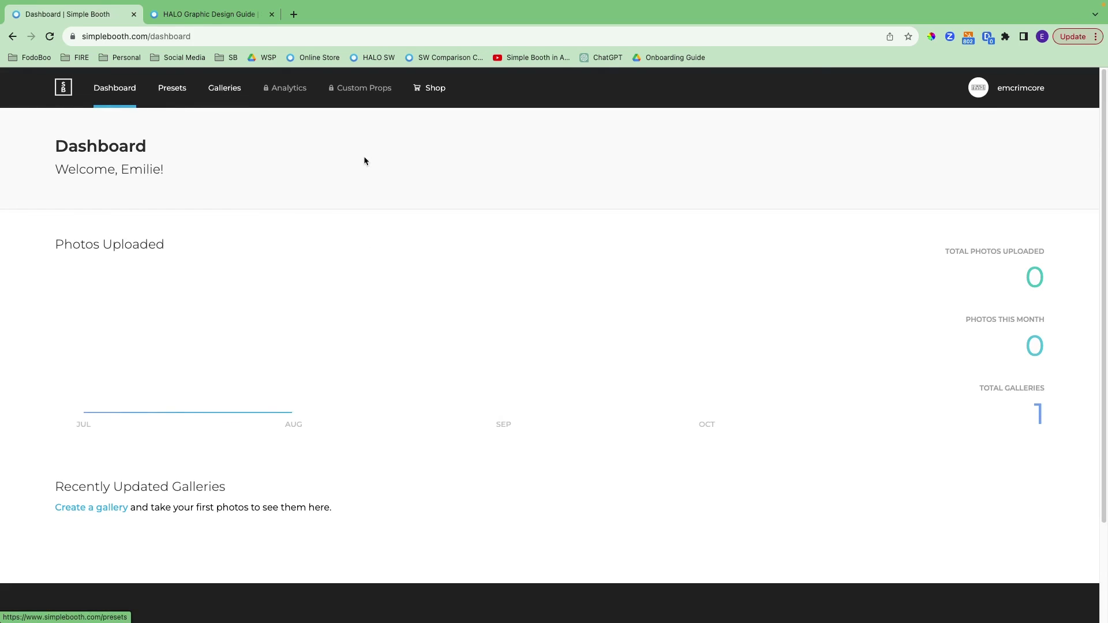